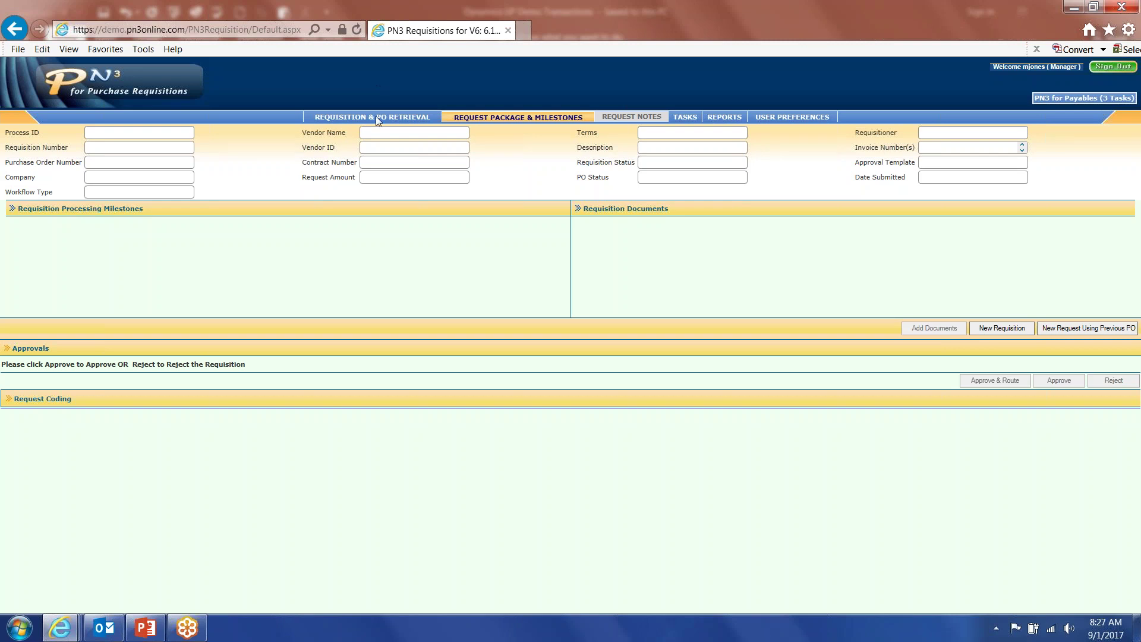
# Open blank requisition form PID313, scroll through it, then close it.
pyautogui.click(998, 331)
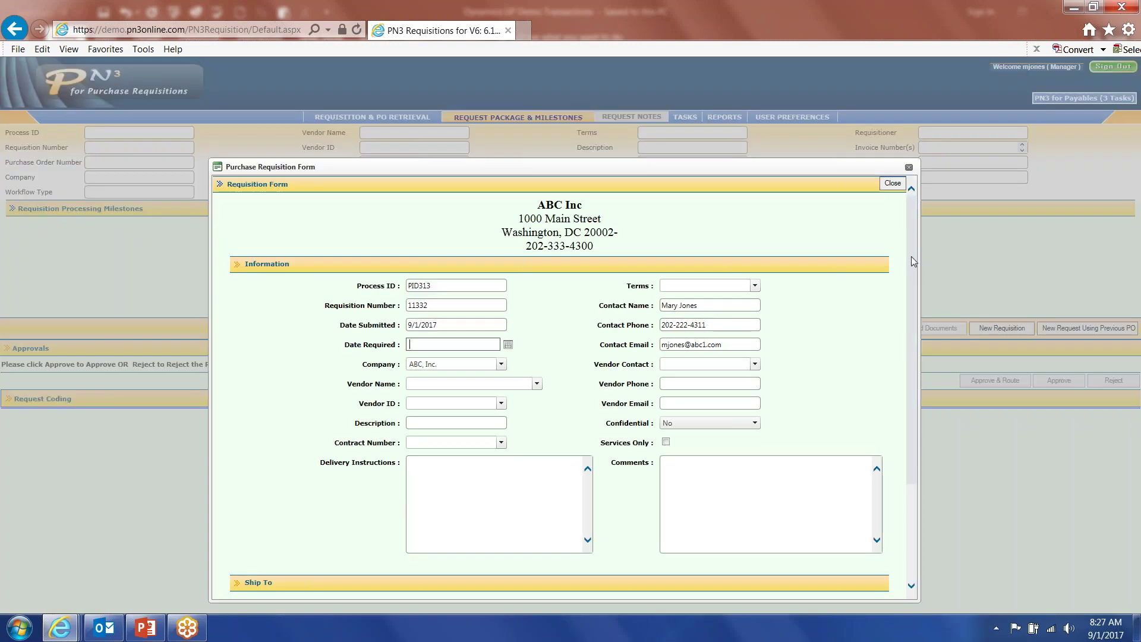
pyautogui.moveTo(915, 264); pyautogui.dragTo(902, 365)
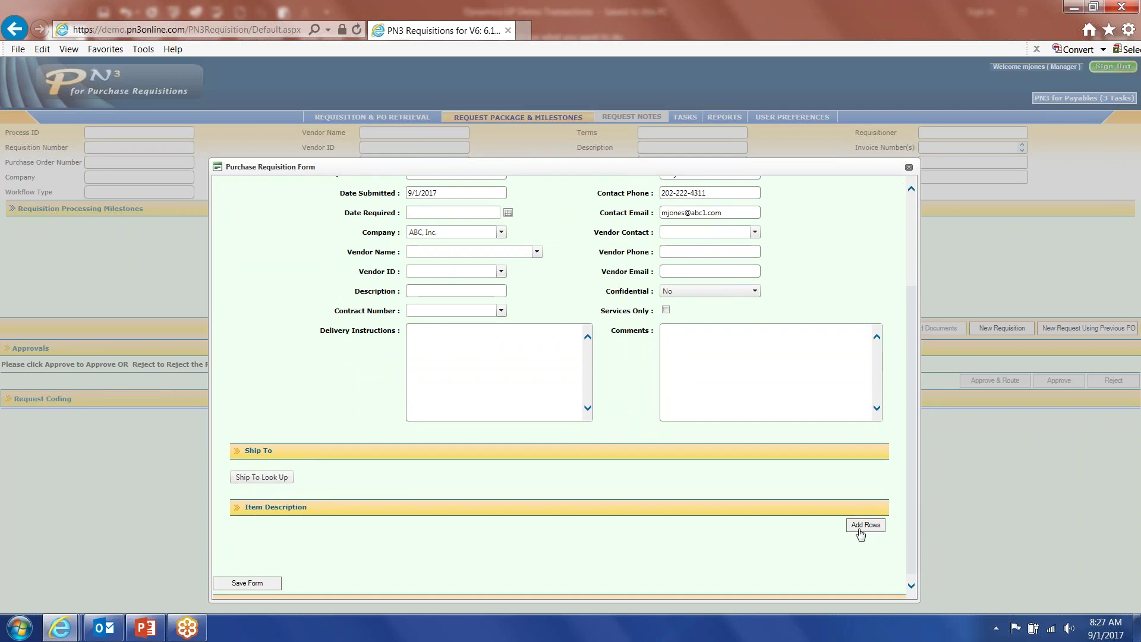
pyautogui.click(665, 384)
pyautogui.moveTo(912, 366); pyautogui.dragTo(922, 253)
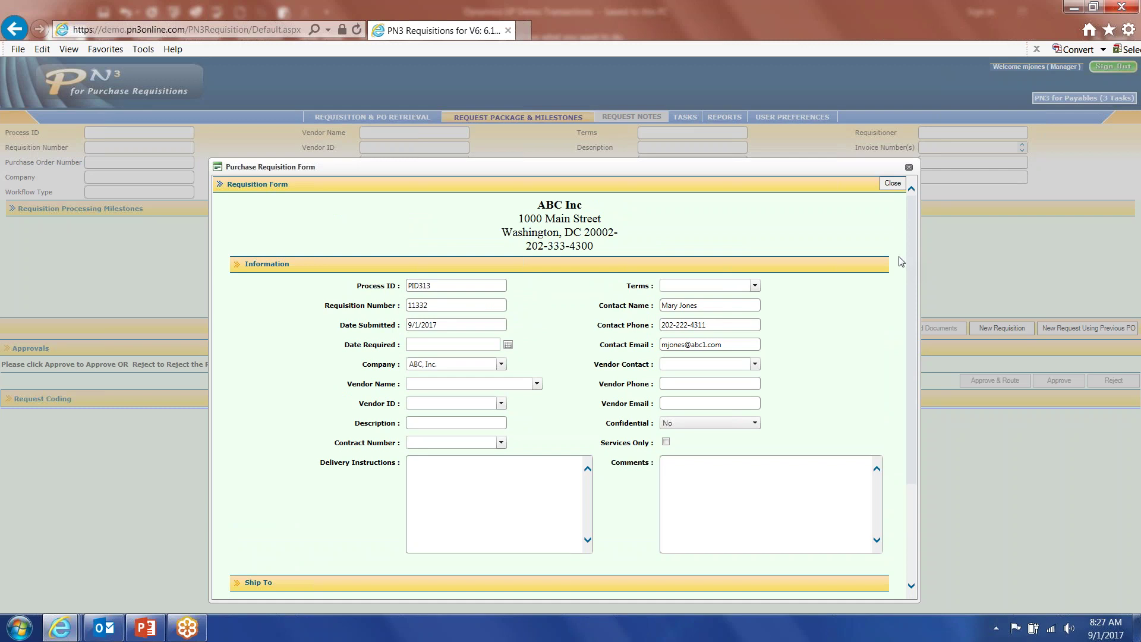
pyautogui.click(892, 183)
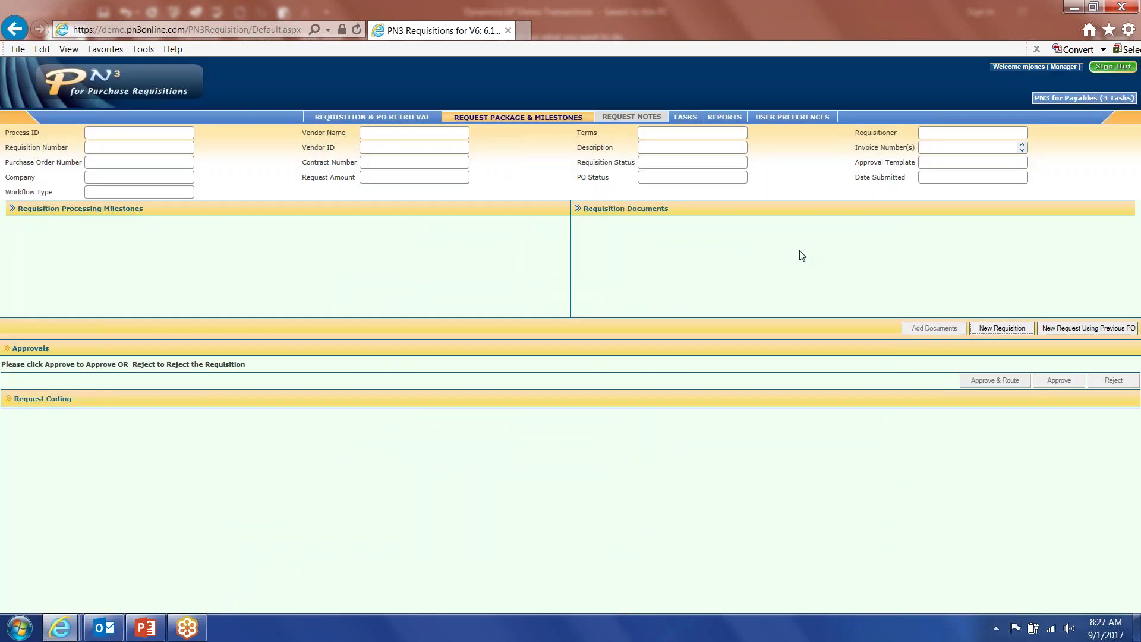
# Start a new request by copying a previous Streamline PO.
pyautogui.click(1091, 330)
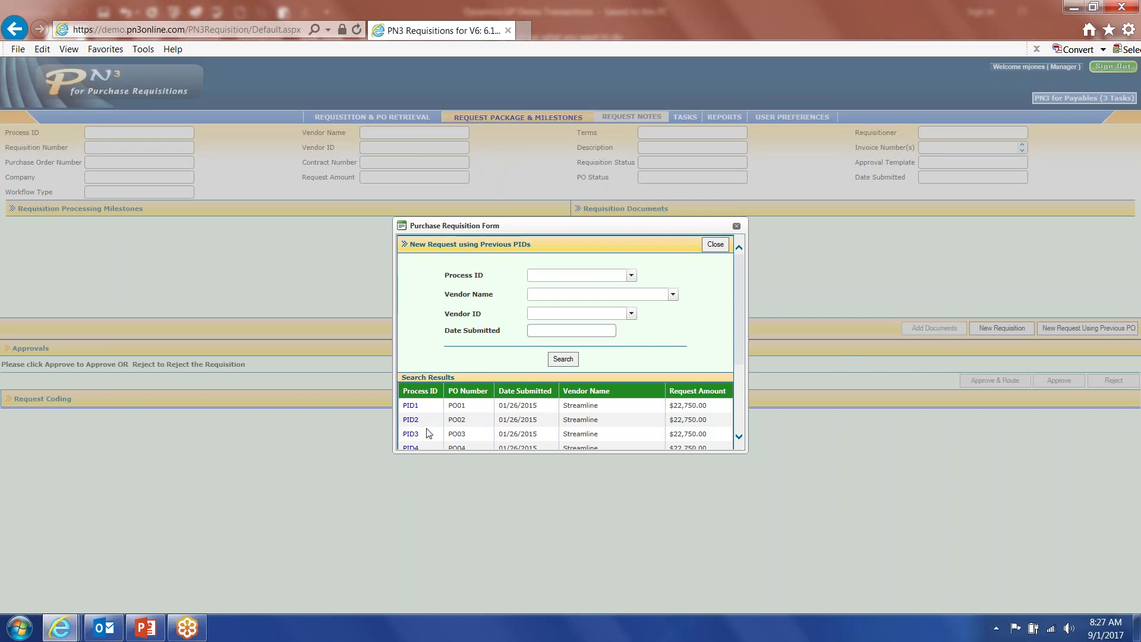
pyautogui.click(416, 415)
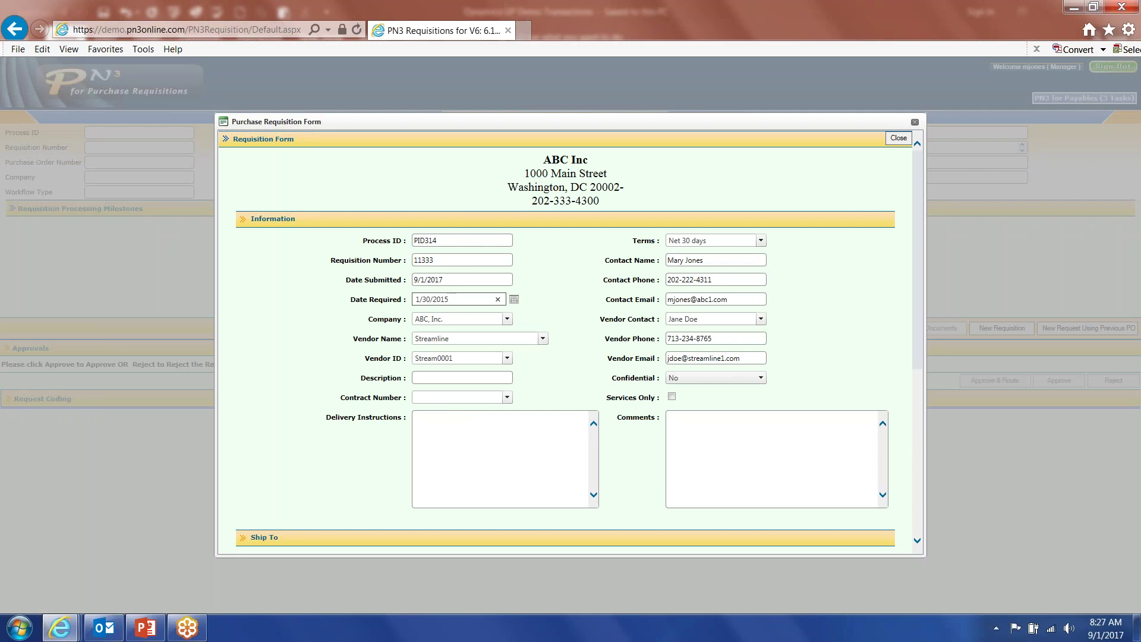
pyautogui.moveTo(919, 211); pyautogui.dragTo(919, 382)
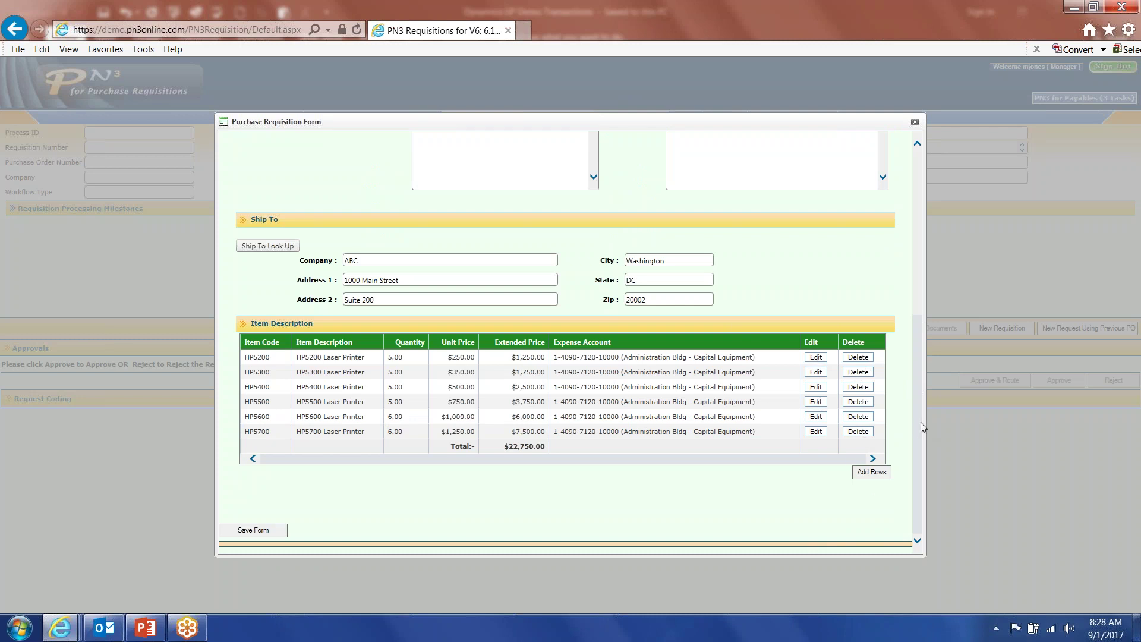
pyautogui.moveTo(920, 416); pyautogui.dragTo(926, 255)
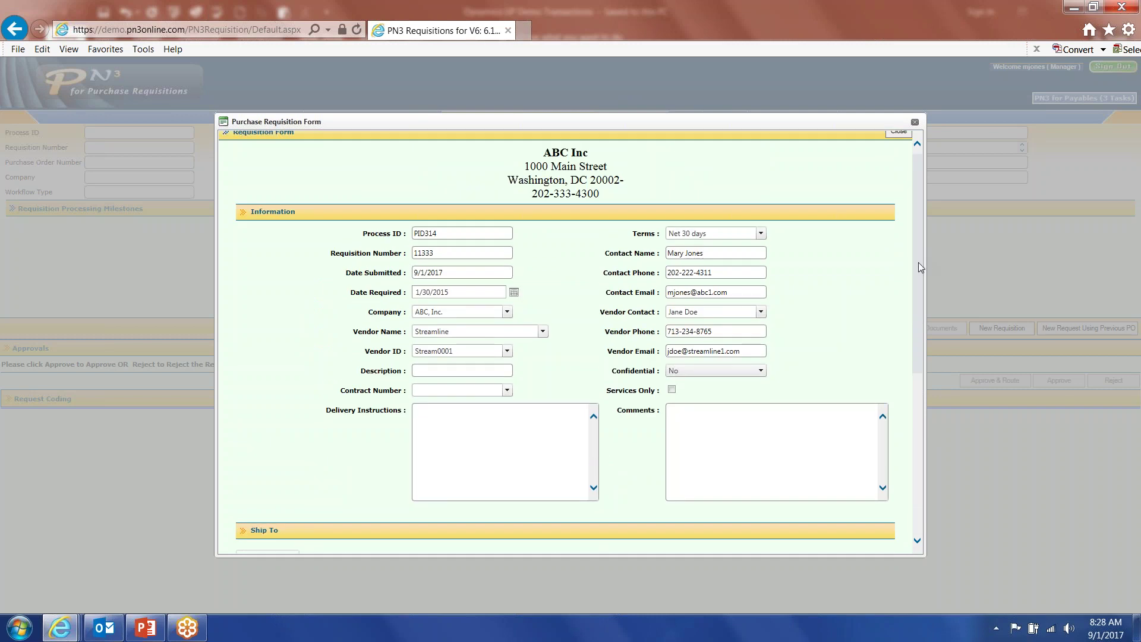
# Change Date Required to 09/10/2017 and save requisition PID314.
pyautogui.click(461, 293)
pyautogui.write('09/10/2017')
pyautogui.click(573, 275)
pyautogui.moveTo(921, 234); pyautogui.dragTo(940, 285)
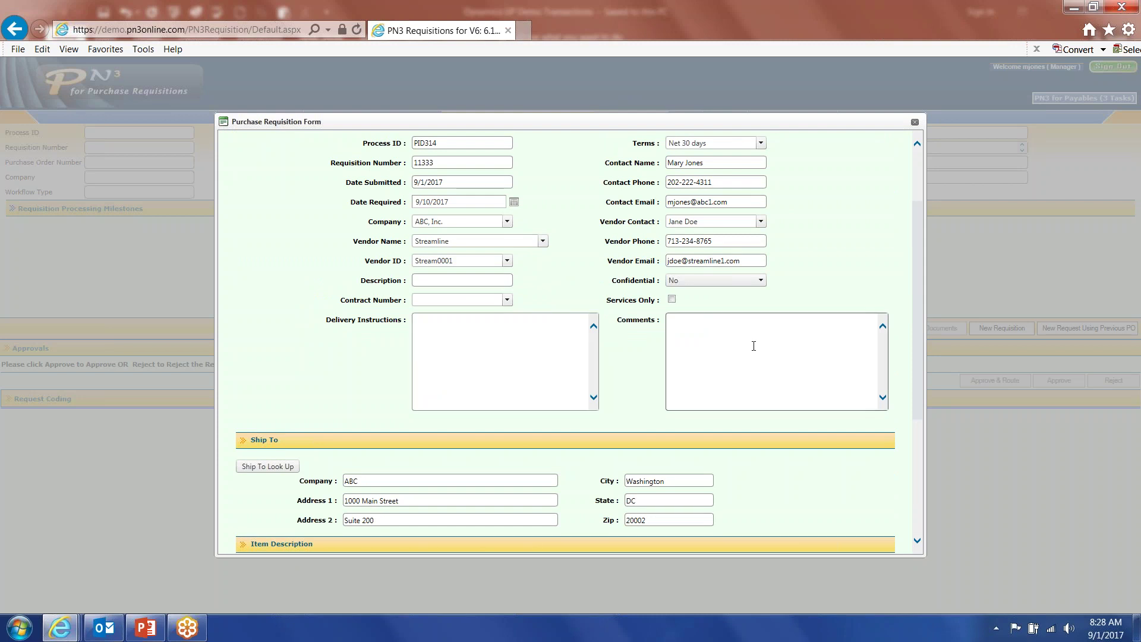
pyautogui.moveTo(914, 277); pyautogui.dragTo(923, 444)
pyautogui.click(266, 530)
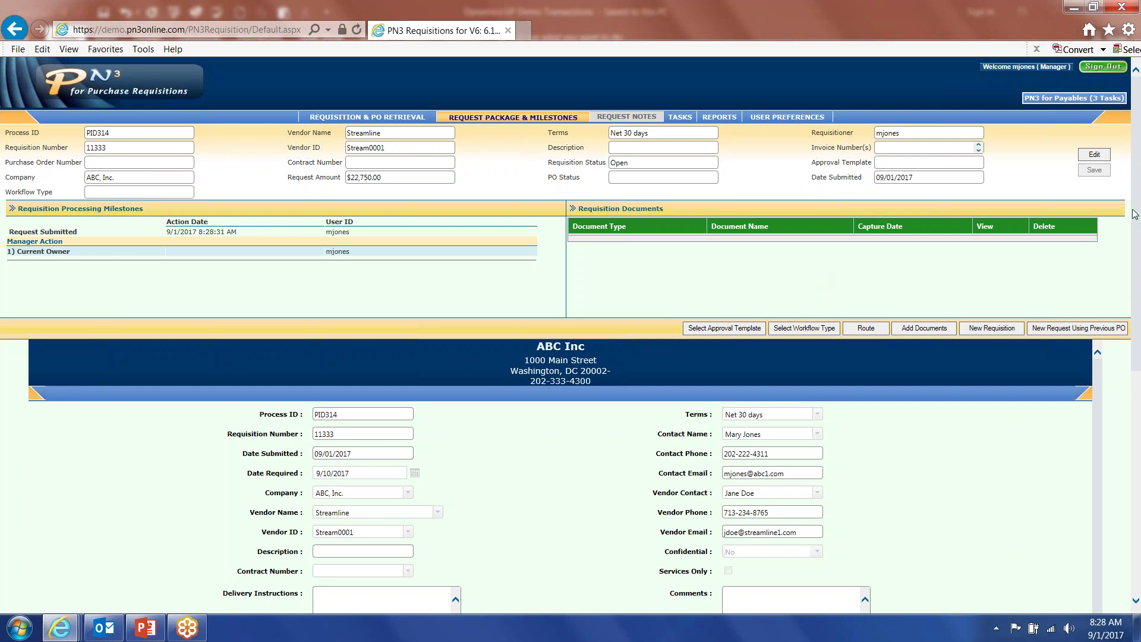
pyautogui.scroll(-10, 1095, 291)
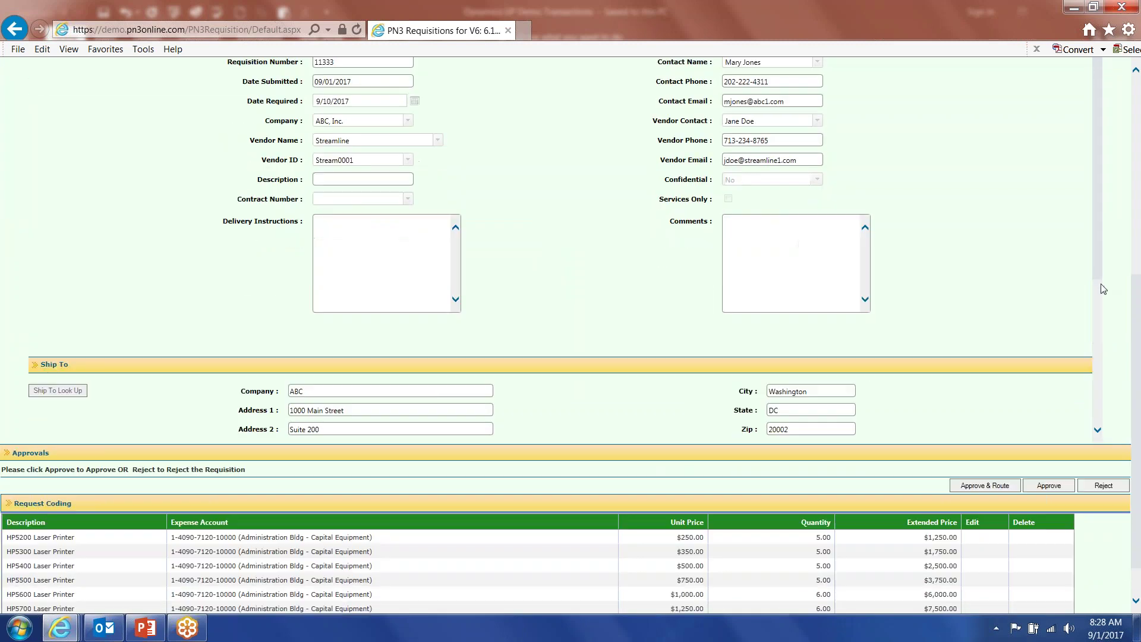
pyautogui.scroll(-3, 1088, 340)
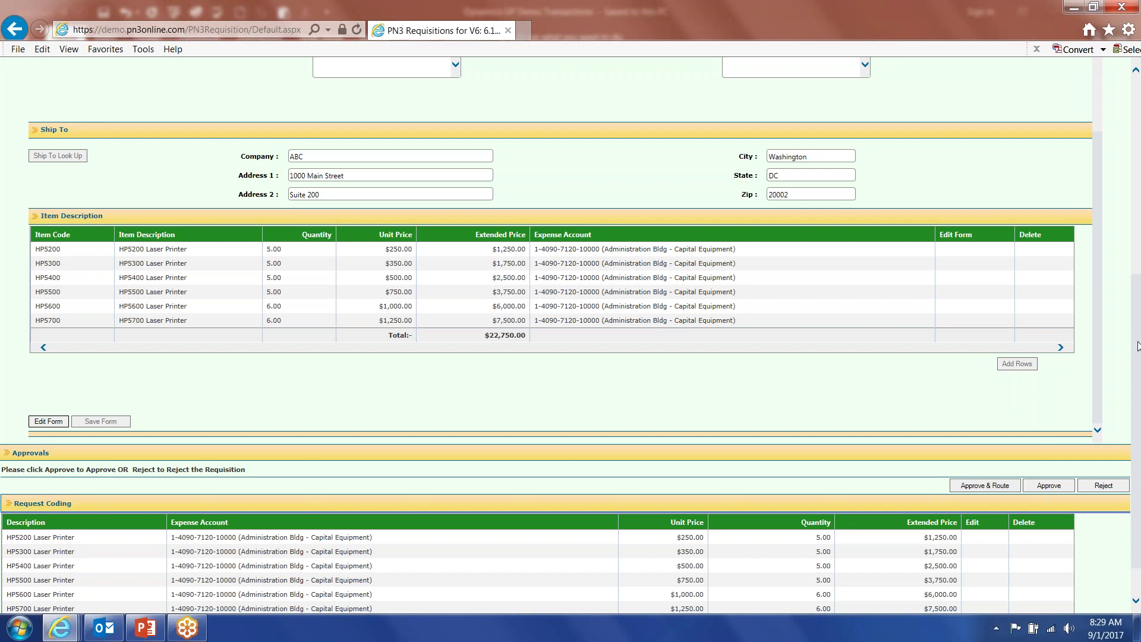
pyautogui.scroll(-1, 1135, 353)
pyautogui.moveTo(1135, 353); pyautogui.dragTo(1139, 376)
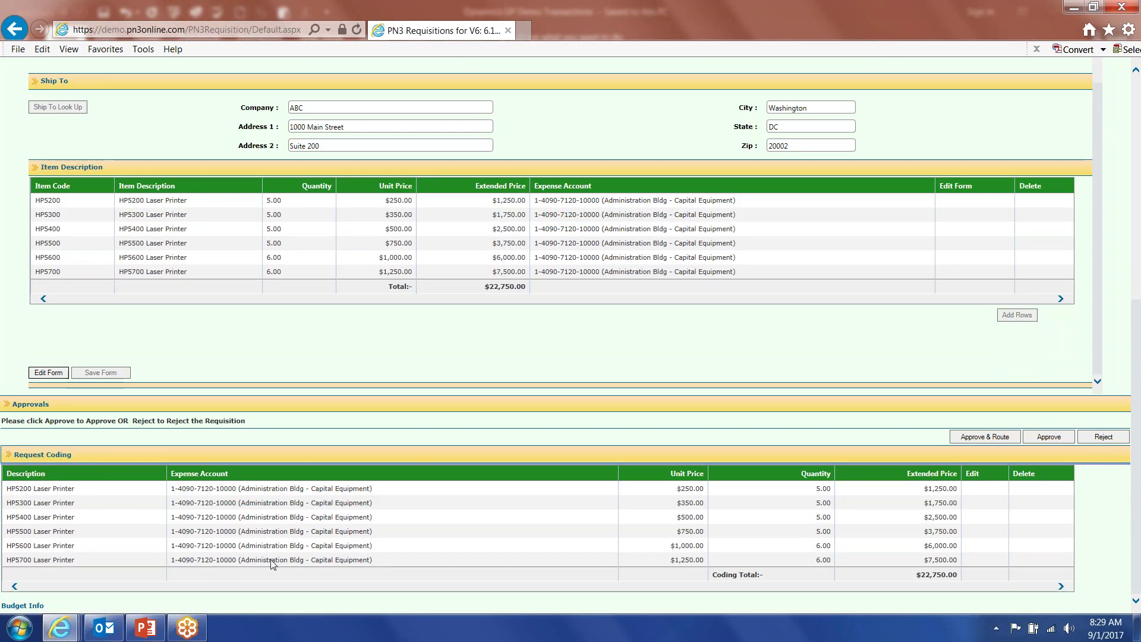
pyautogui.click(36, 607)
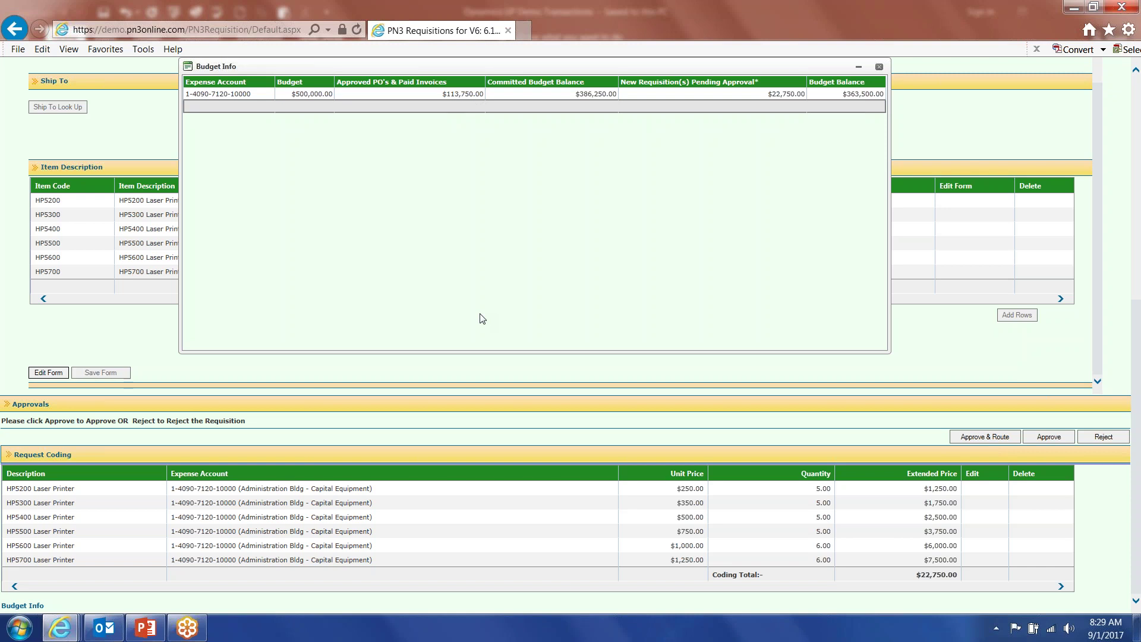
pyautogui.click(879, 67)
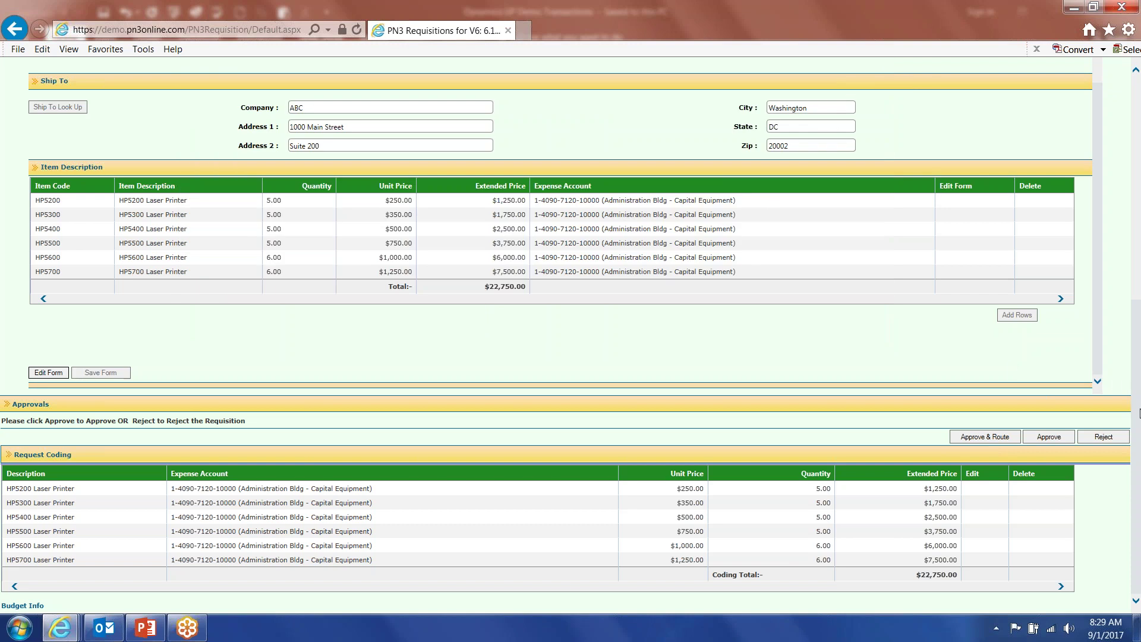
# Approve requisition PID314 as the manager and sign out.
pyautogui.scroll(7, 1137, 411)
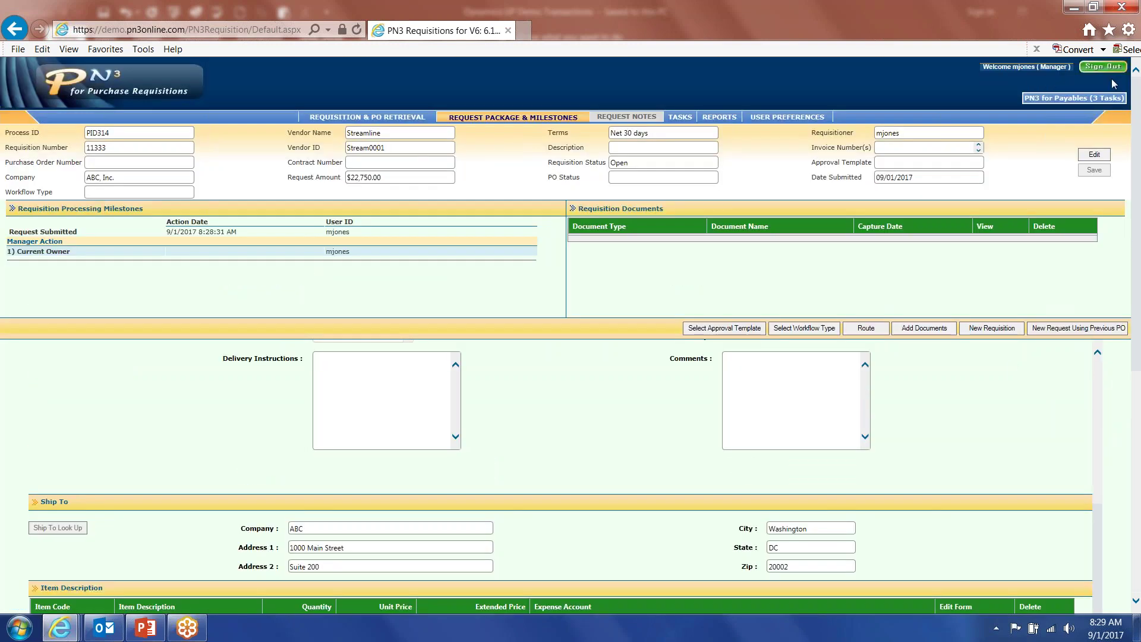
pyautogui.scroll(-1, 1138, 146)
pyautogui.scroll(-6, 1139, 446)
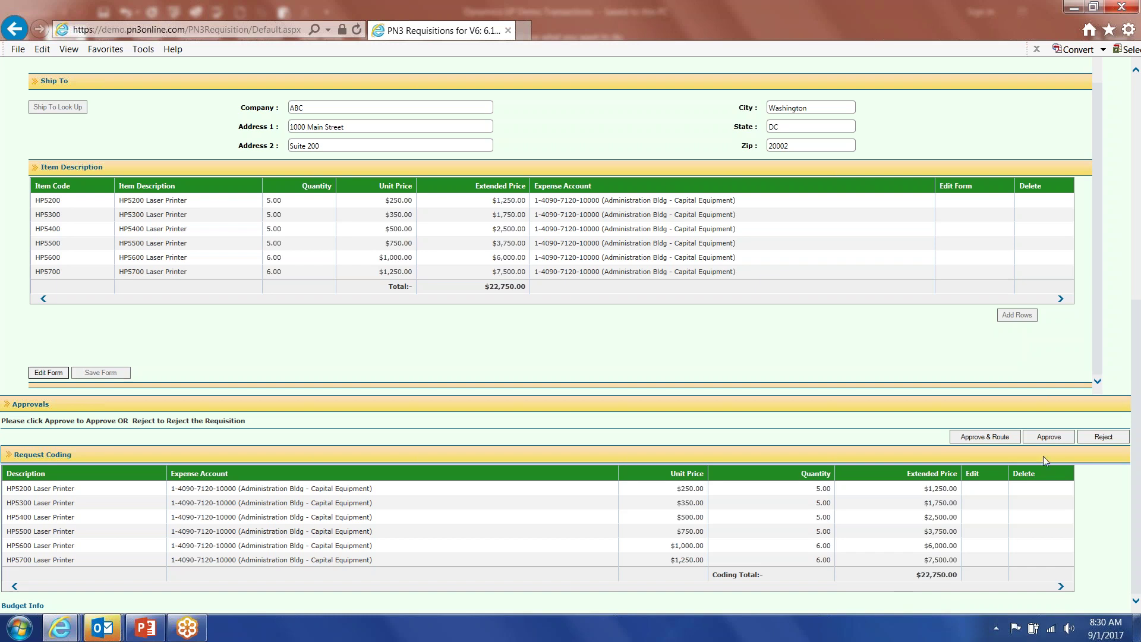
pyautogui.click(1049, 437)
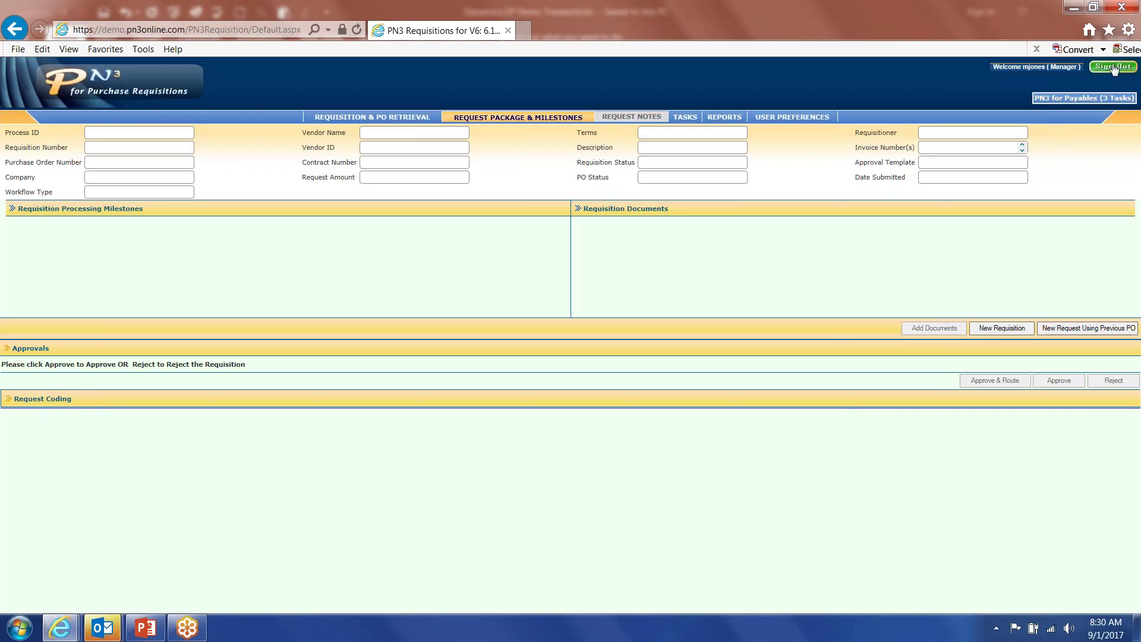
pyautogui.click(1093, 97)
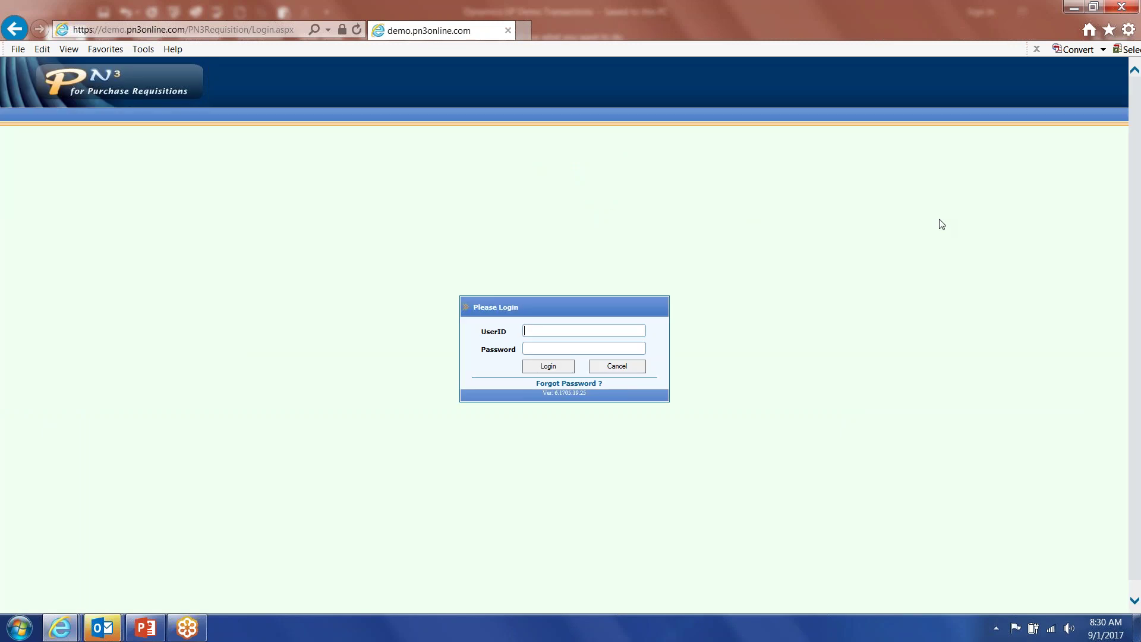
# Log in with the second manager's user ID and password, then open PID314 from the task list.
pyautogui.write('hines')
pyautogui.press('Tab')
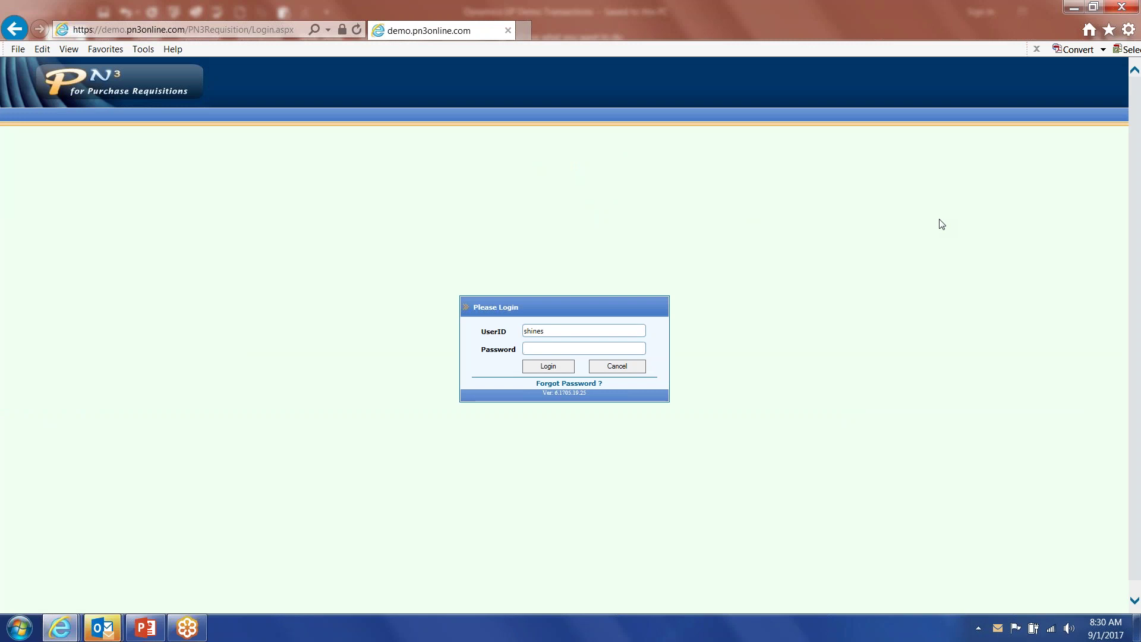
pyautogui.write('••••••')
pyautogui.press('Return')
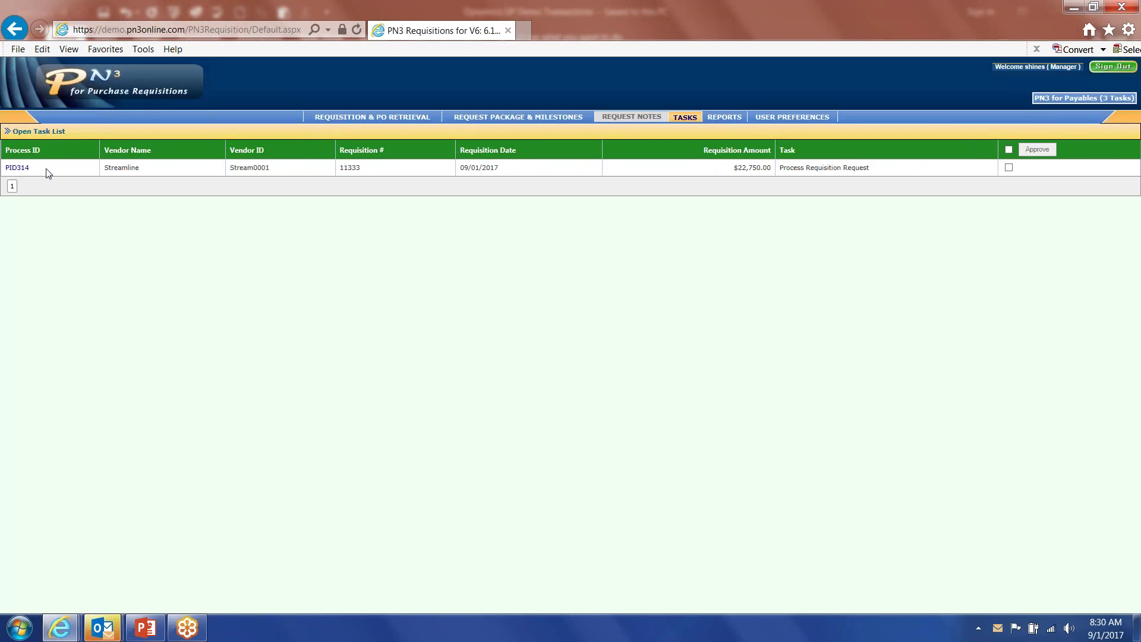
pyautogui.click(27, 171)
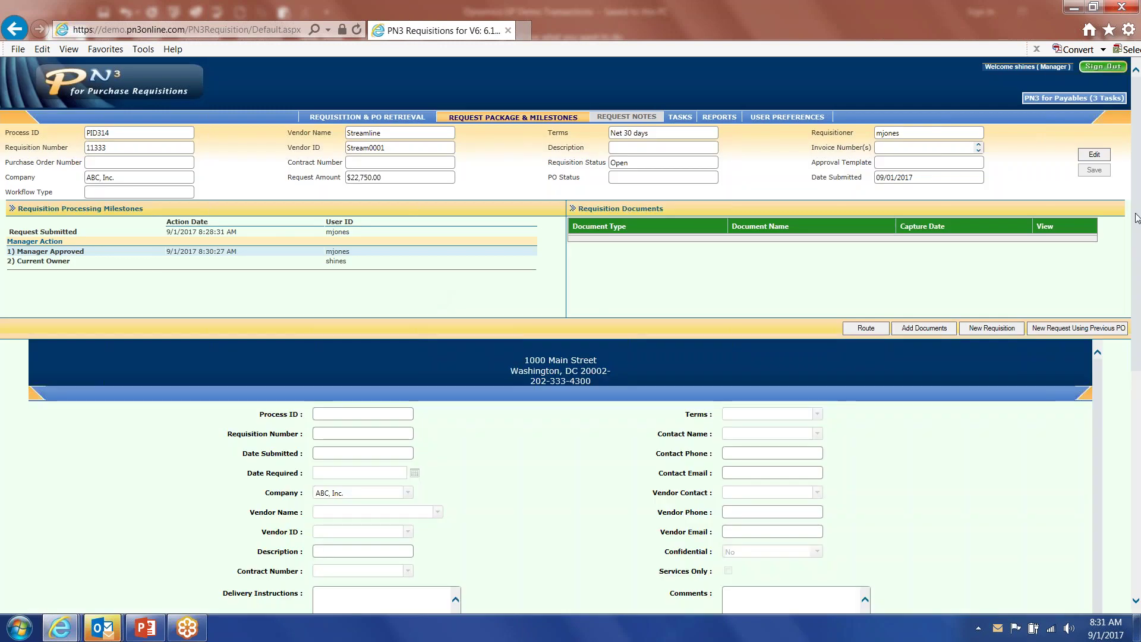
# Add the second manager's approval to PID314, then sign out.
pyautogui.scroll(-5, 1135, 231)
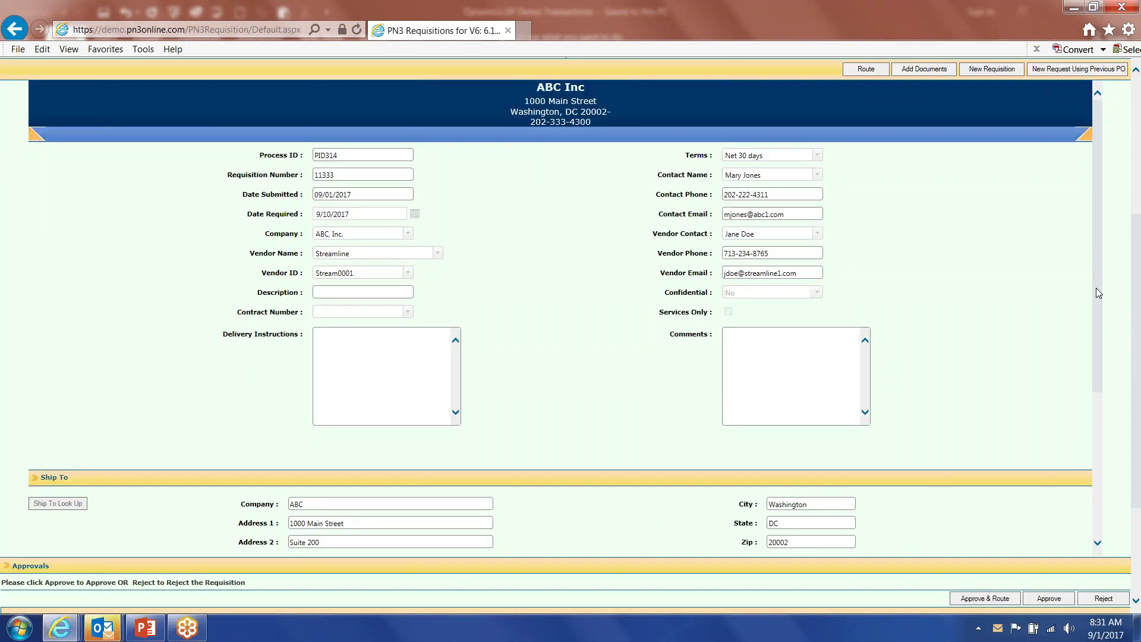
pyautogui.scroll(-4, 1096, 288)
pyautogui.scroll(4, 1081, 351)
pyautogui.scroll(5, 1135, 291)
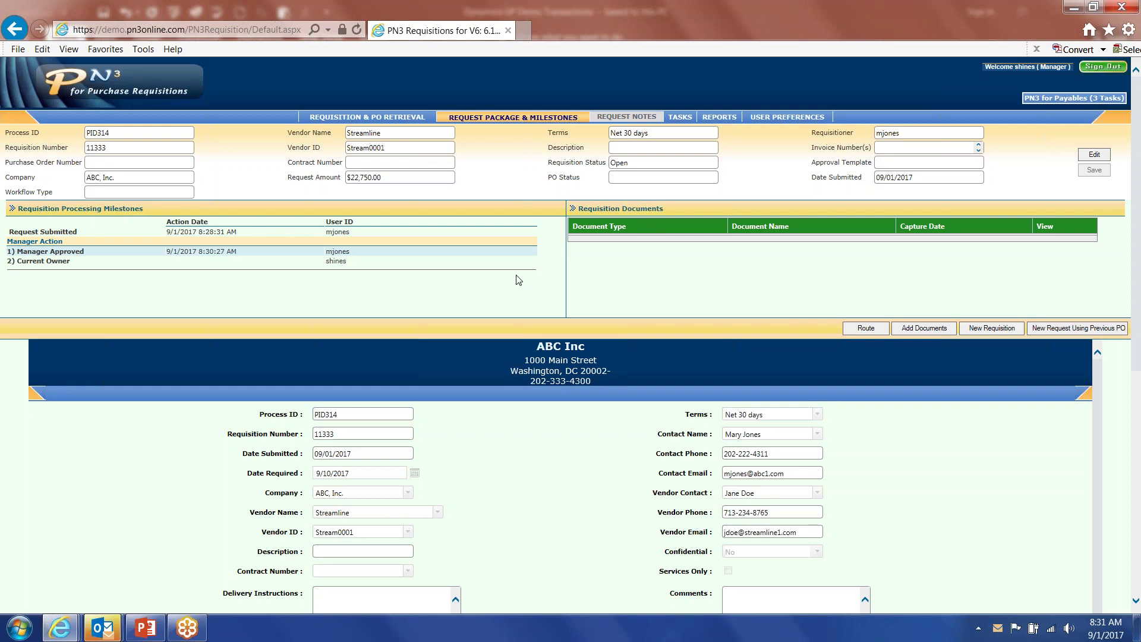
pyautogui.scroll(-10, 1138, 232)
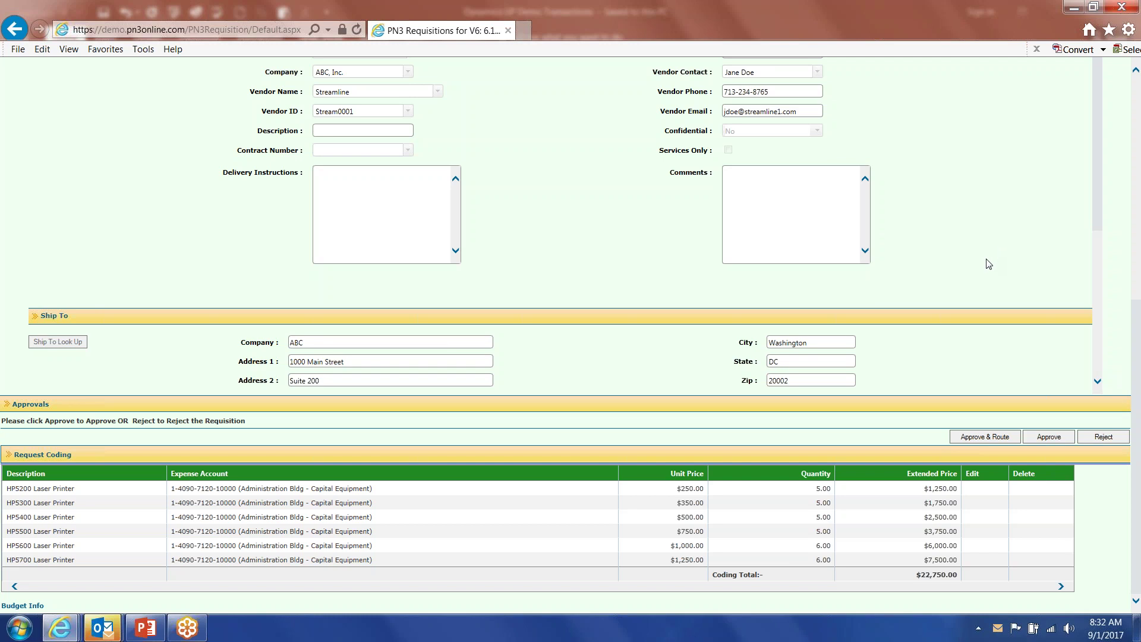
pyautogui.click(1048, 439)
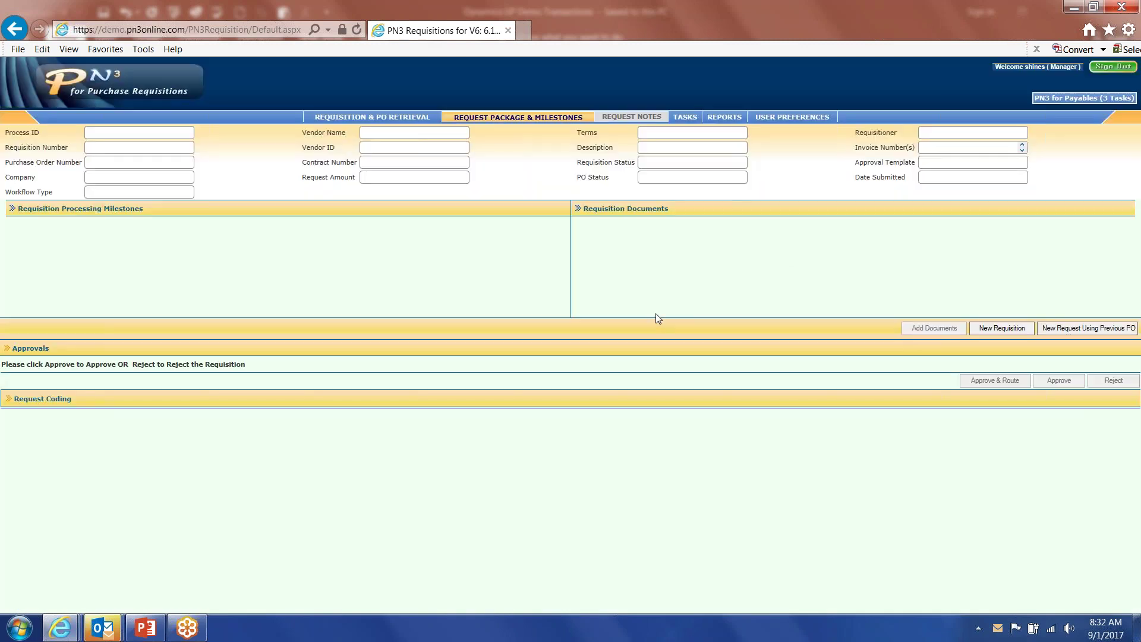
pyautogui.click(1109, 70)
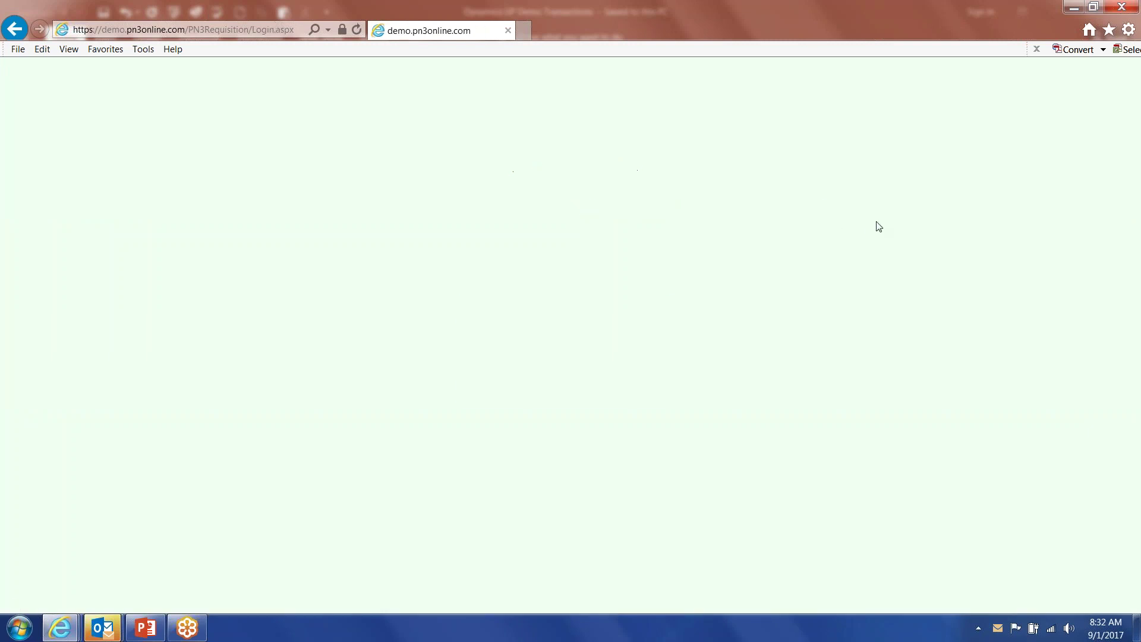
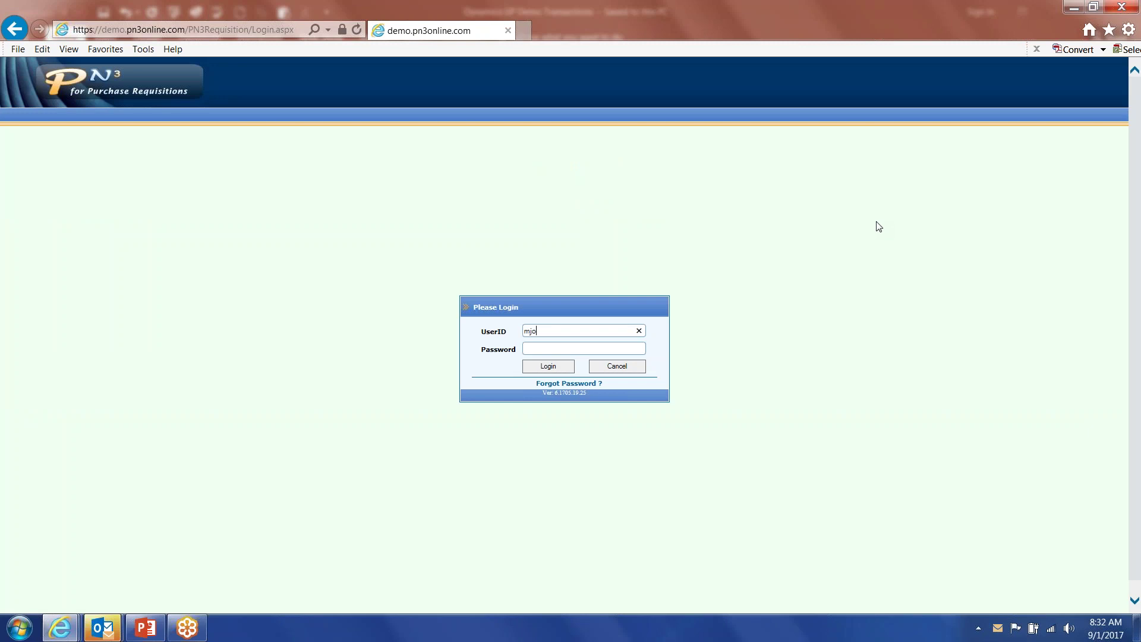
# Log in with the original requester's credentials and reopen PID314 from the task list.
pyautogui.press('Return')
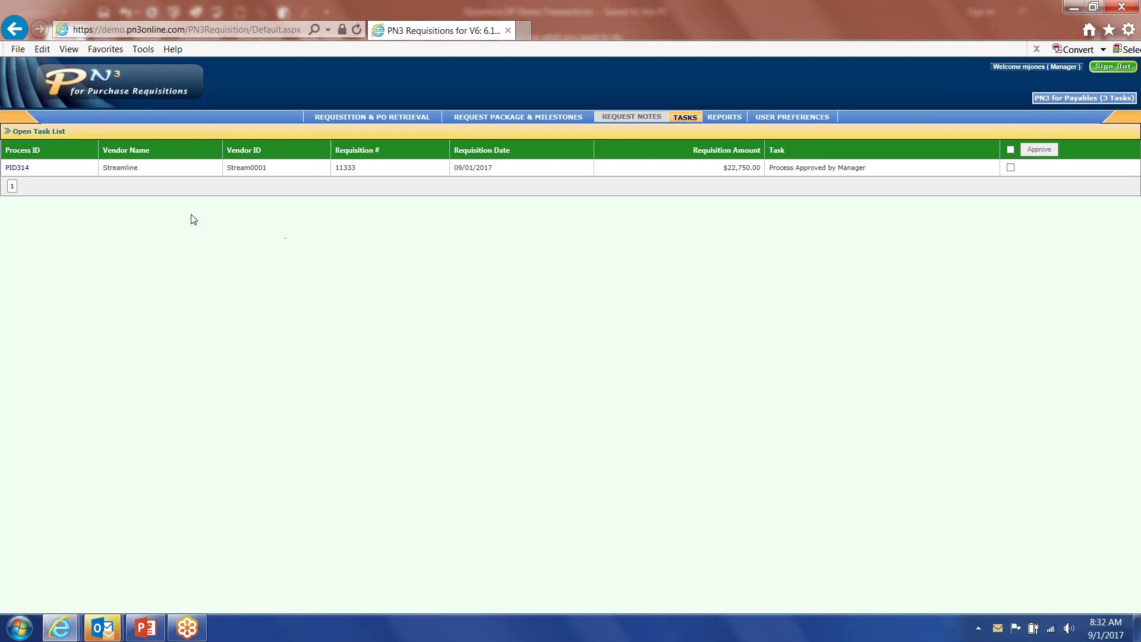
pyautogui.click(18, 168)
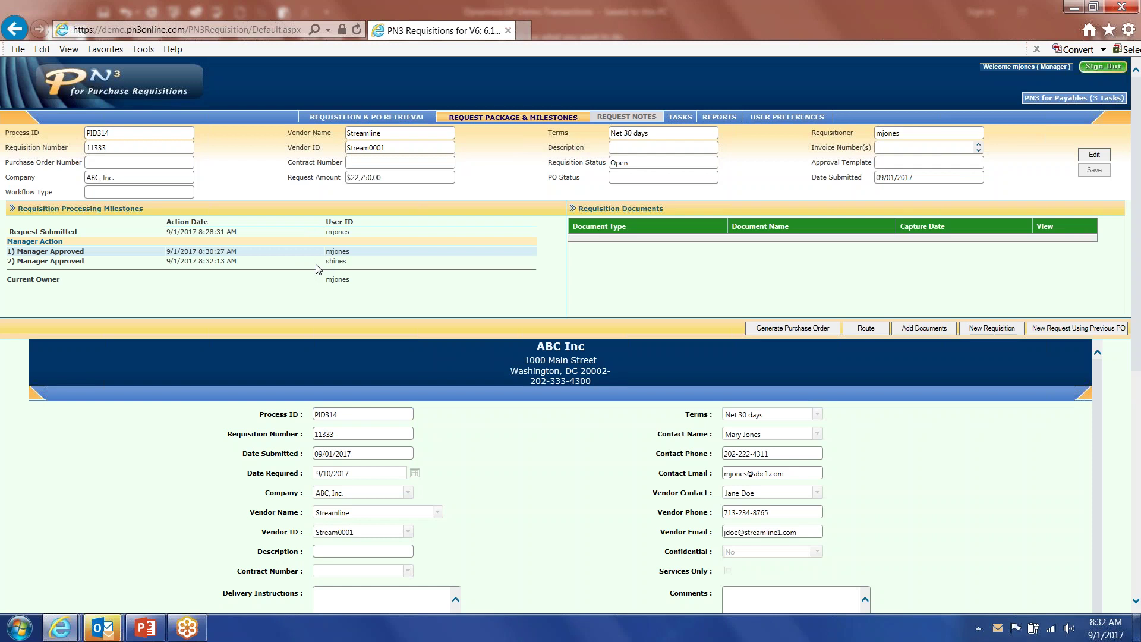
# Create purchase order PO158 from requisition PID314 and generate its PDF.
pyautogui.click(798, 335)
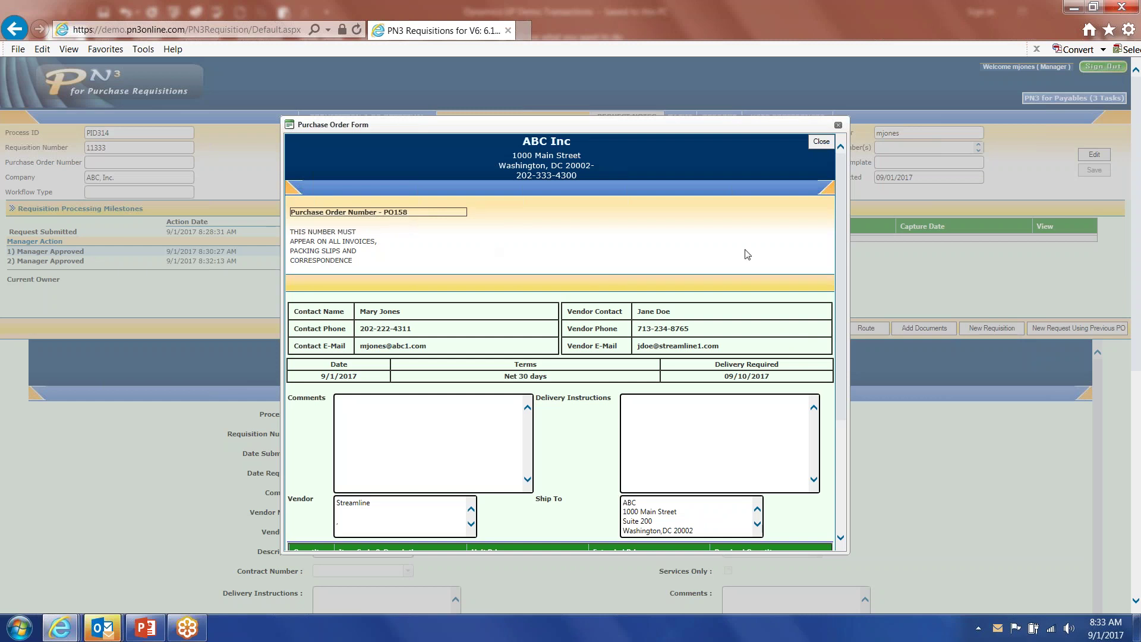
pyautogui.scroll(-3, 842, 212)
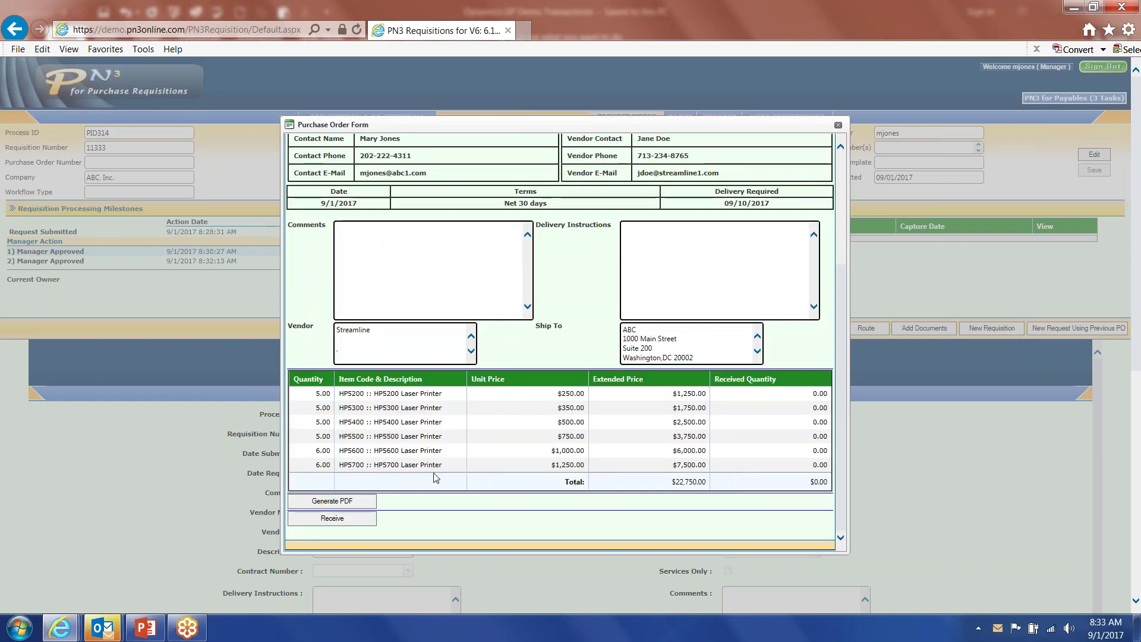
pyautogui.click(348, 504)
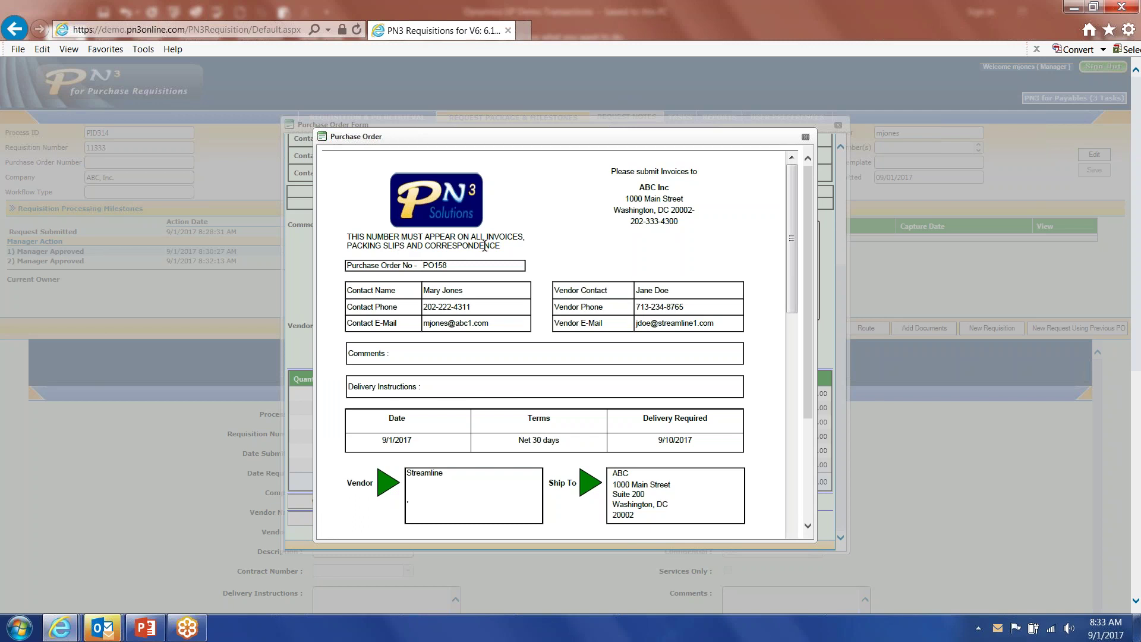
# Close the purchase order PDF and focus the Delivery Instructions box.
pyautogui.click(806, 137)
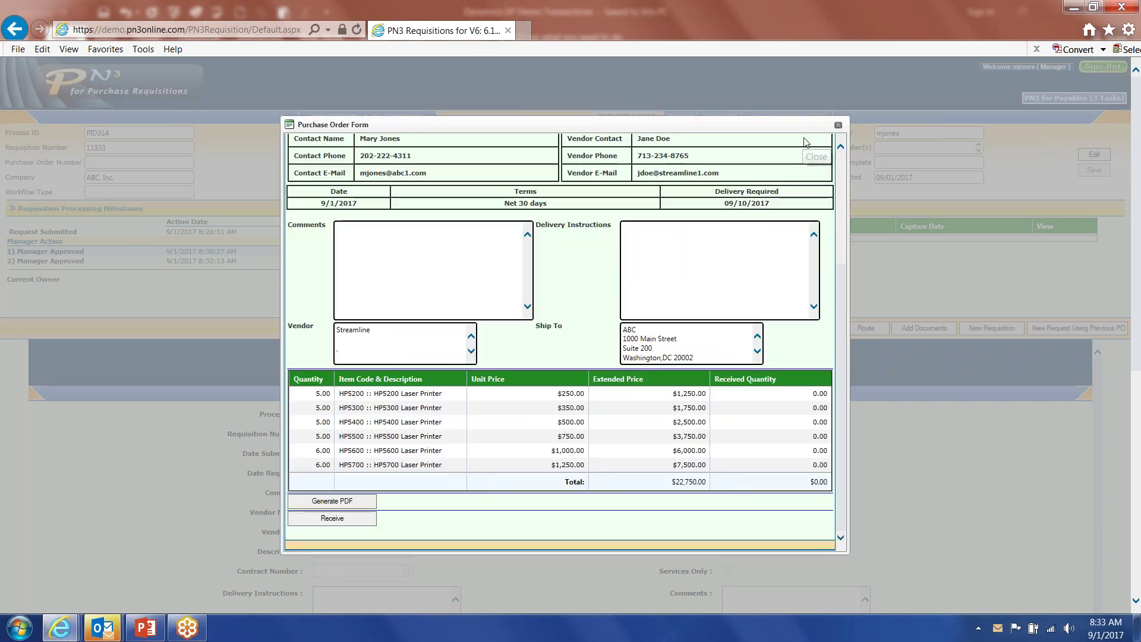
pyautogui.click(651, 239)
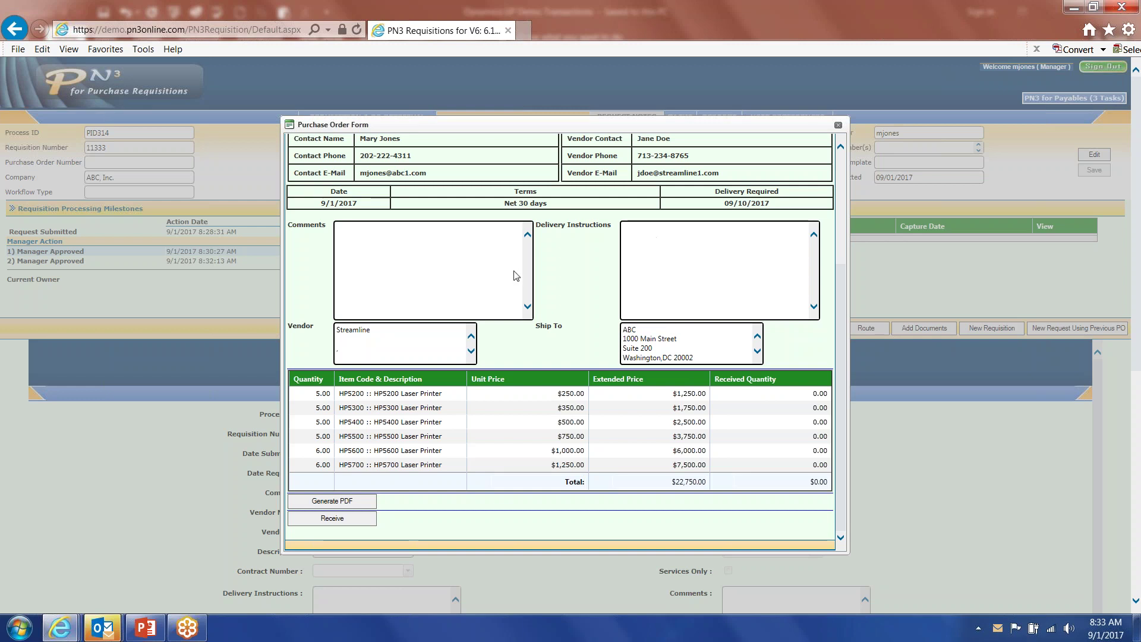
# Receive 3, 4 and 2 units on the first three printer lines, then close both forms.
pyautogui.click(333, 519)
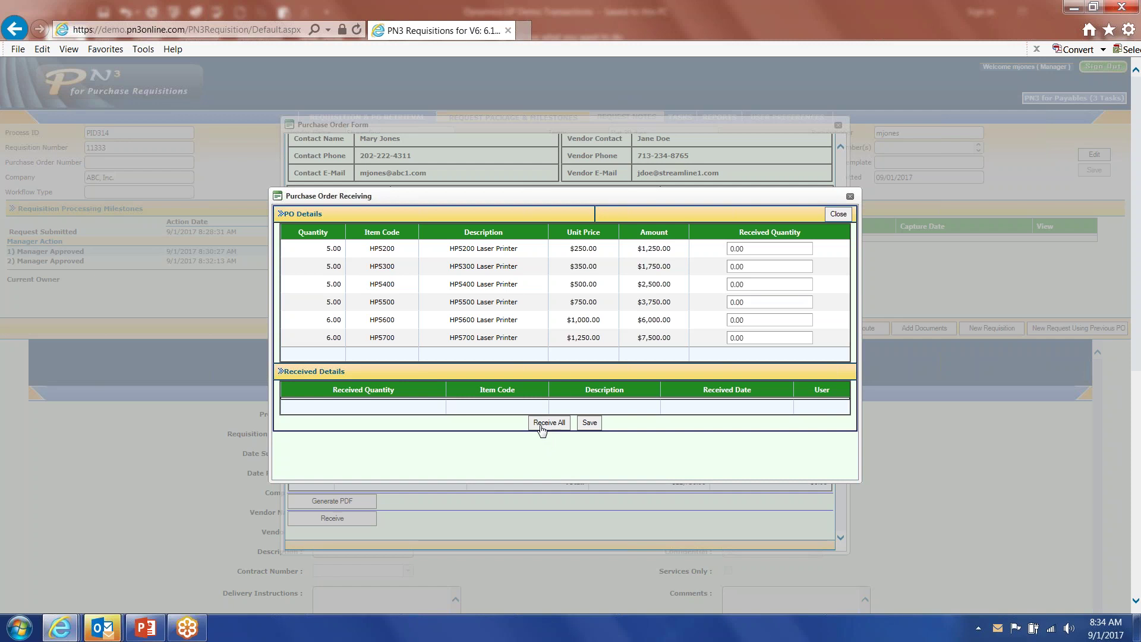
pyautogui.click(737, 249)
pyautogui.write('3')
pyautogui.click(727, 266)
pyautogui.write('4')
pyautogui.press('Tab')
pyautogui.write('2')
pyautogui.press('Tab')
pyautogui.click(839, 214)
pyautogui.click(839, 125)
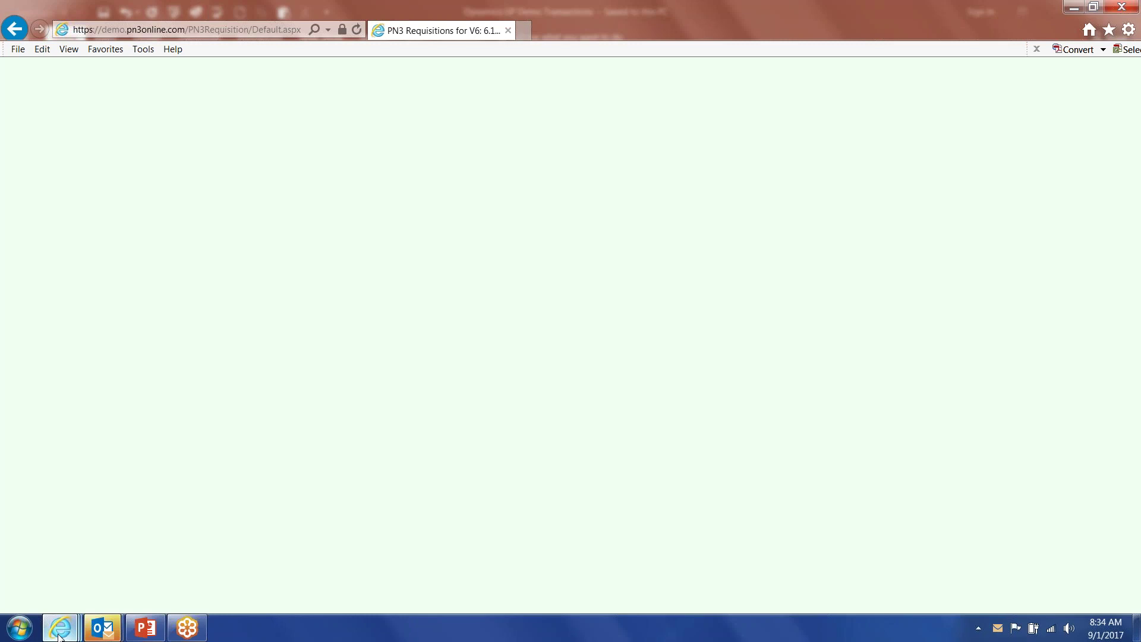
# Log in with the AP processor's user ID and password, then open Invoice Package & Milestones.
pyautogui.moveTo(60, 635)
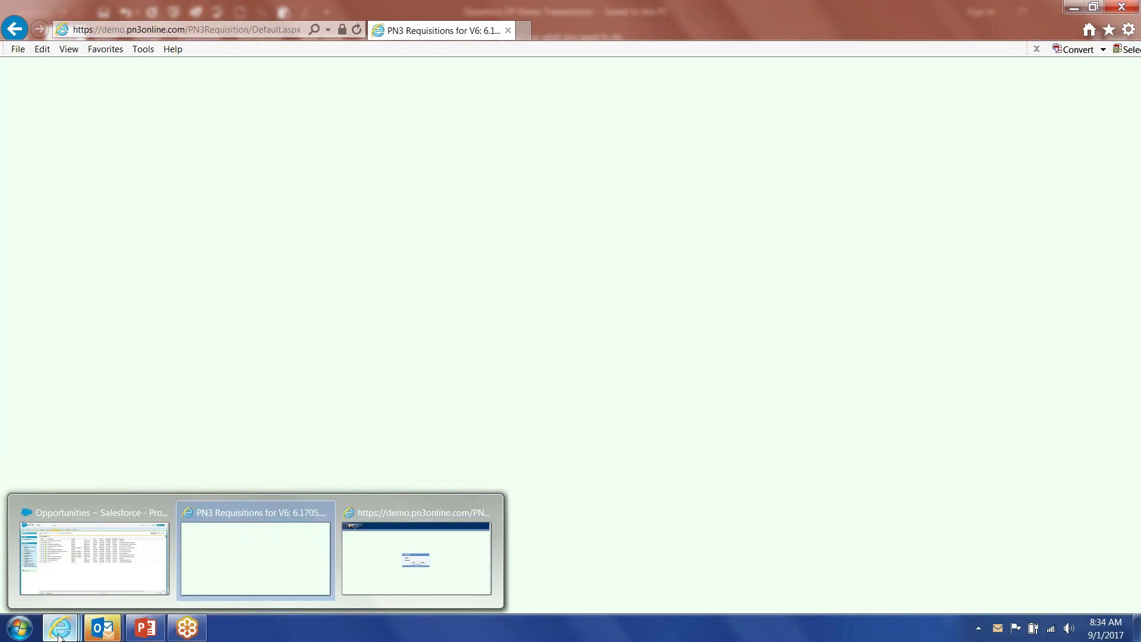
pyautogui.click(386, 572)
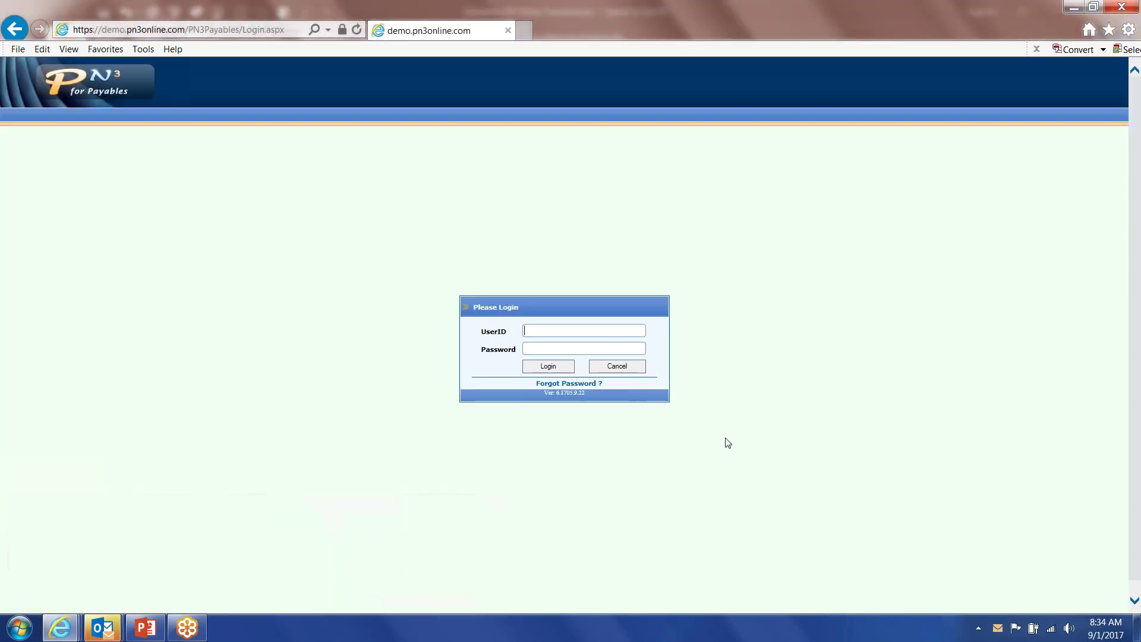
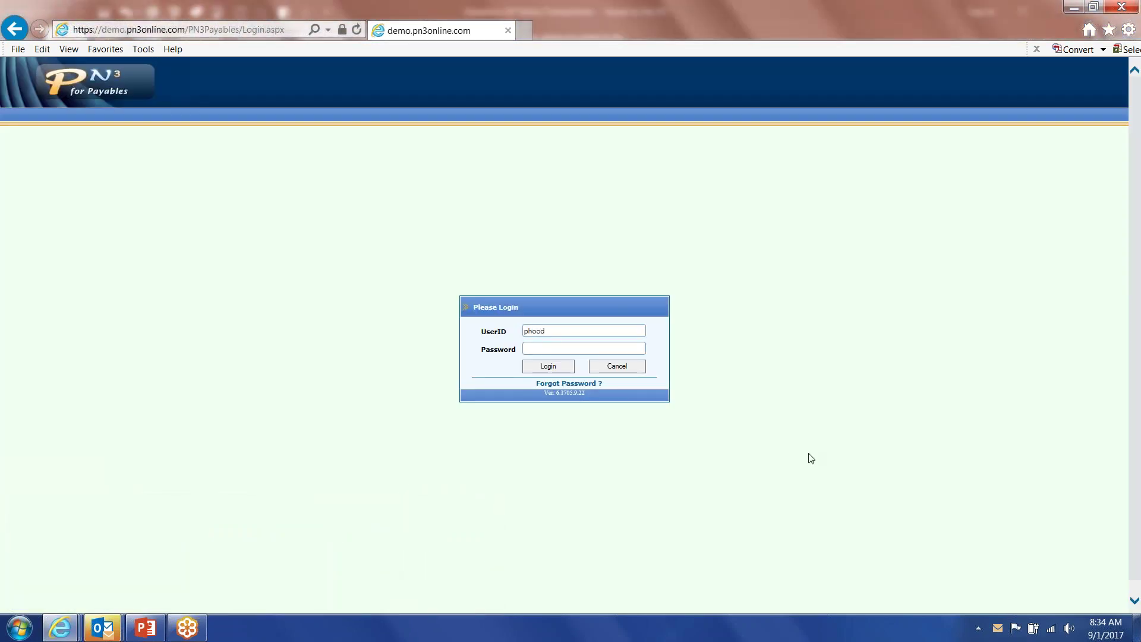
pyautogui.press('Tab')
pyautogui.press('Return')
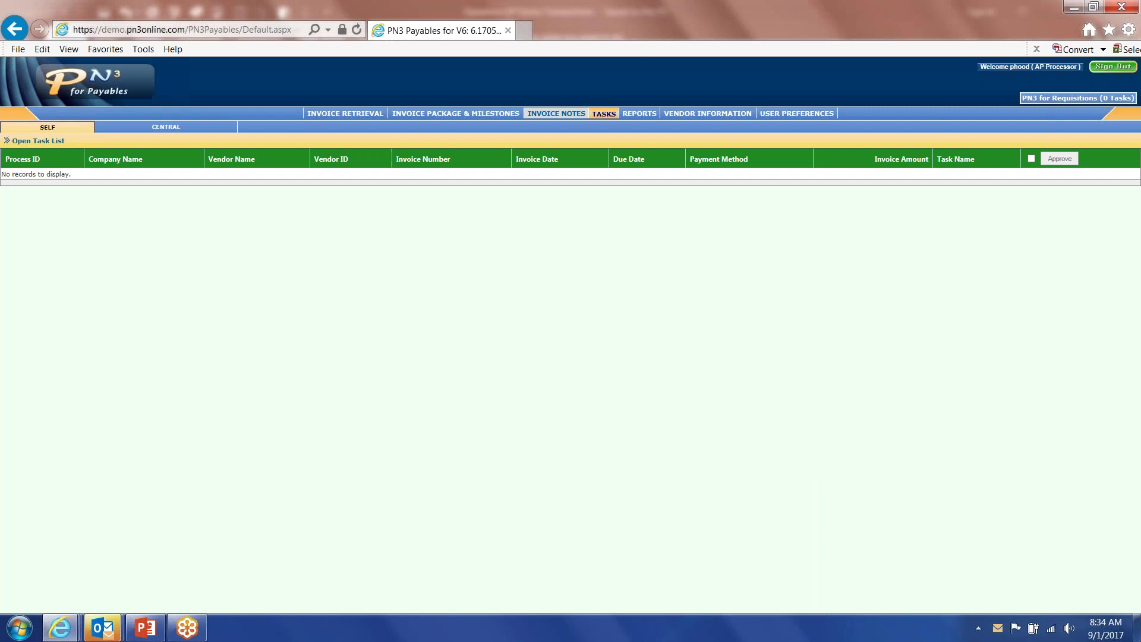
pyautogui.click(500, 113)
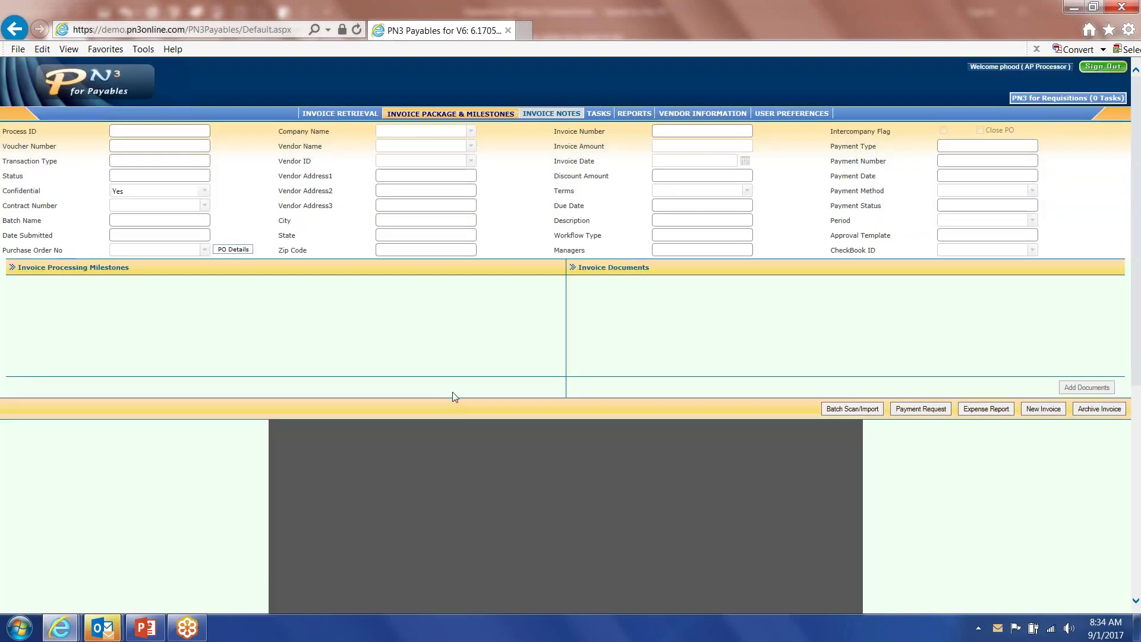
# Create an imported invoice from Desktop > 1 2017 Invoices > 8-August > 08-31-2017 > Streamline 0831171.pdf.
pyautogui.click(1043, 408)
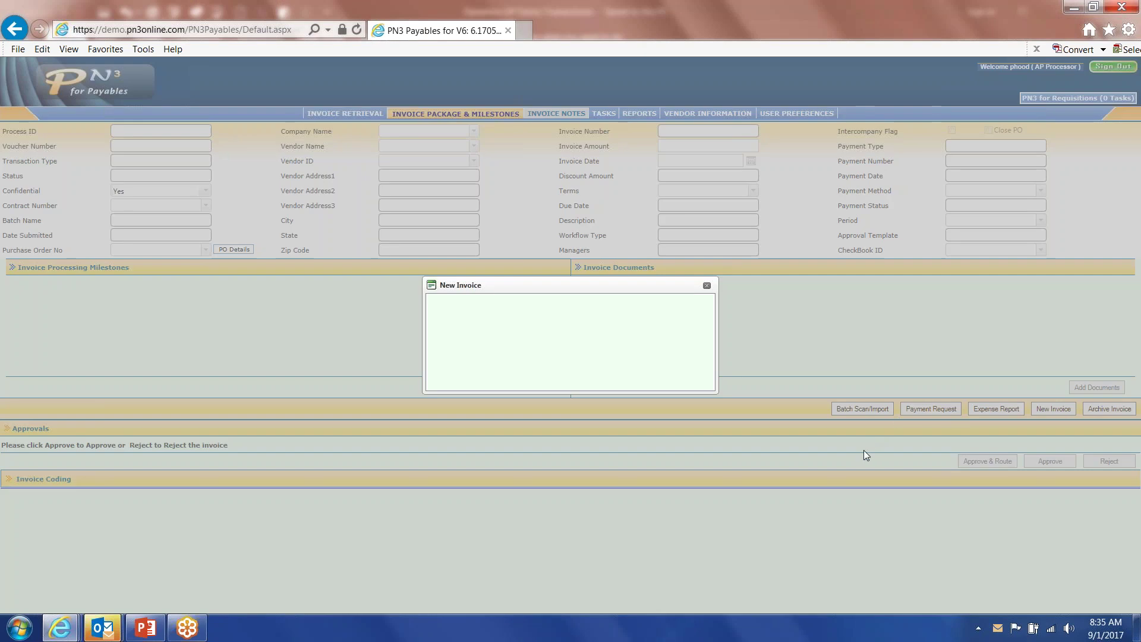
pyautogui.click(592, 349)
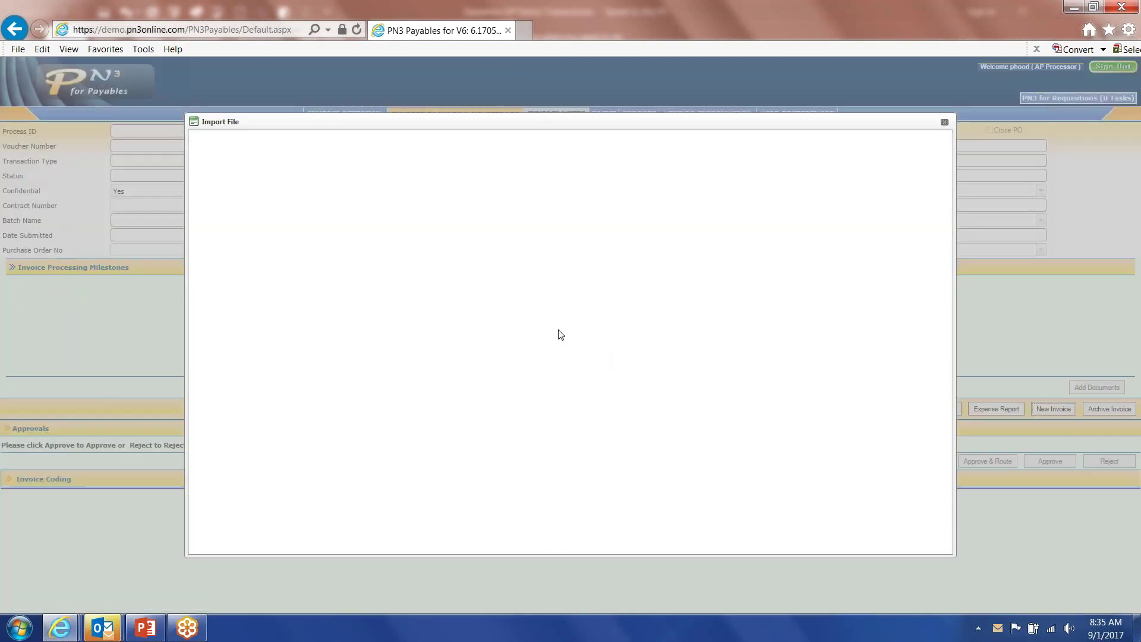
pyautogui.click(381, 413)
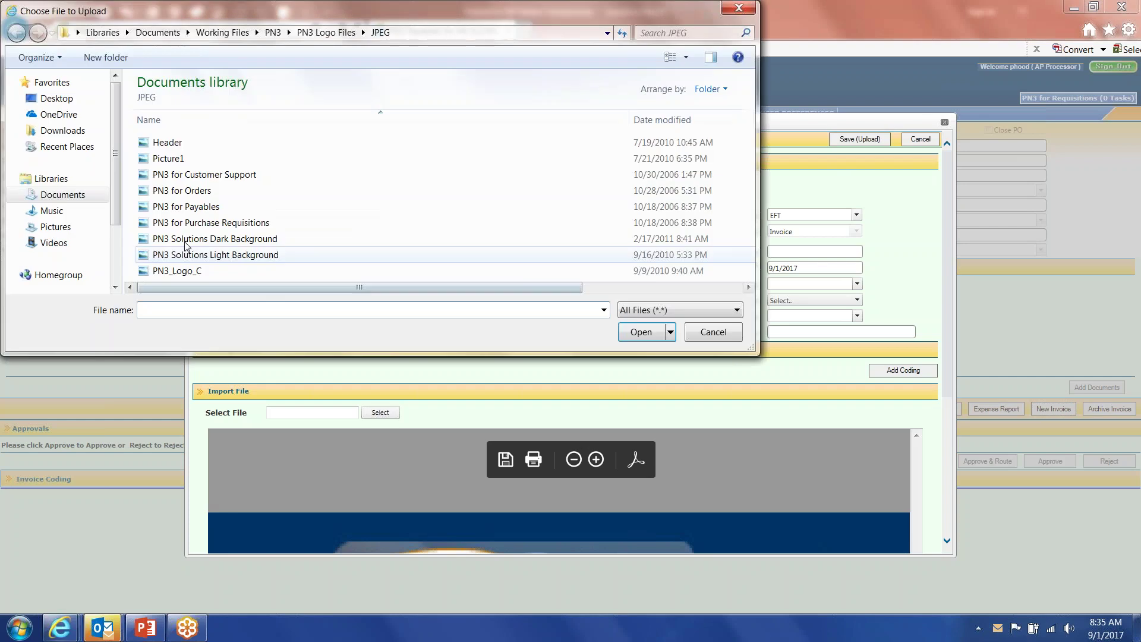
pyautogui.click(59, 98)
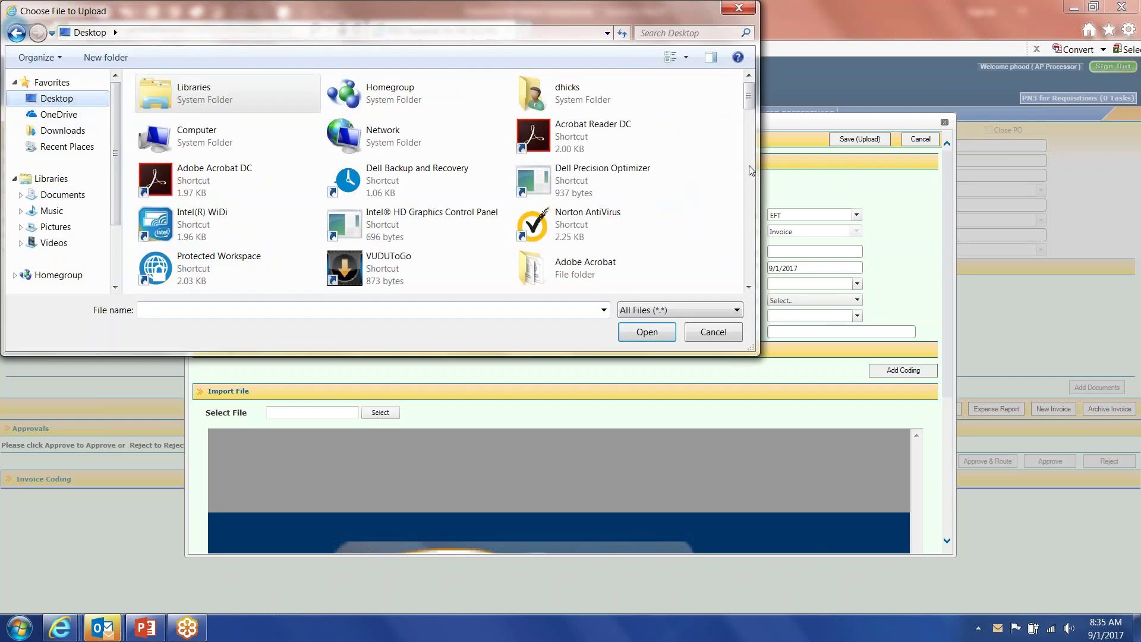
pyautogui.moveTo(749, 99); pyautogui.dragTo(750, 119)
pyautogui.doubleClick(159, 248)
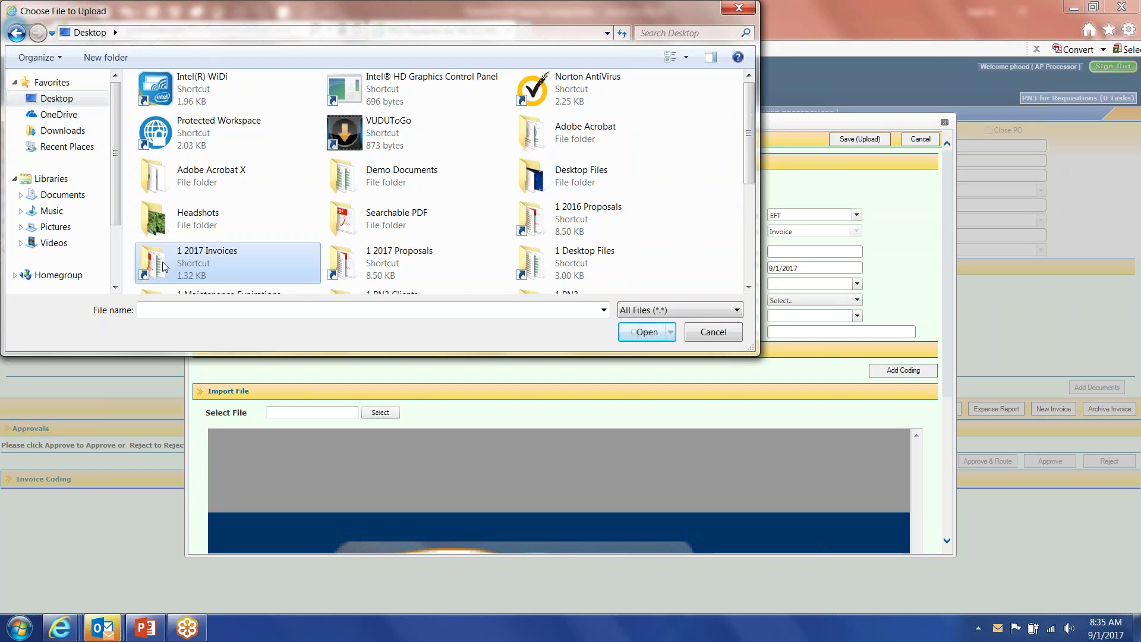
pyautogui.doubleClick(151, 214)
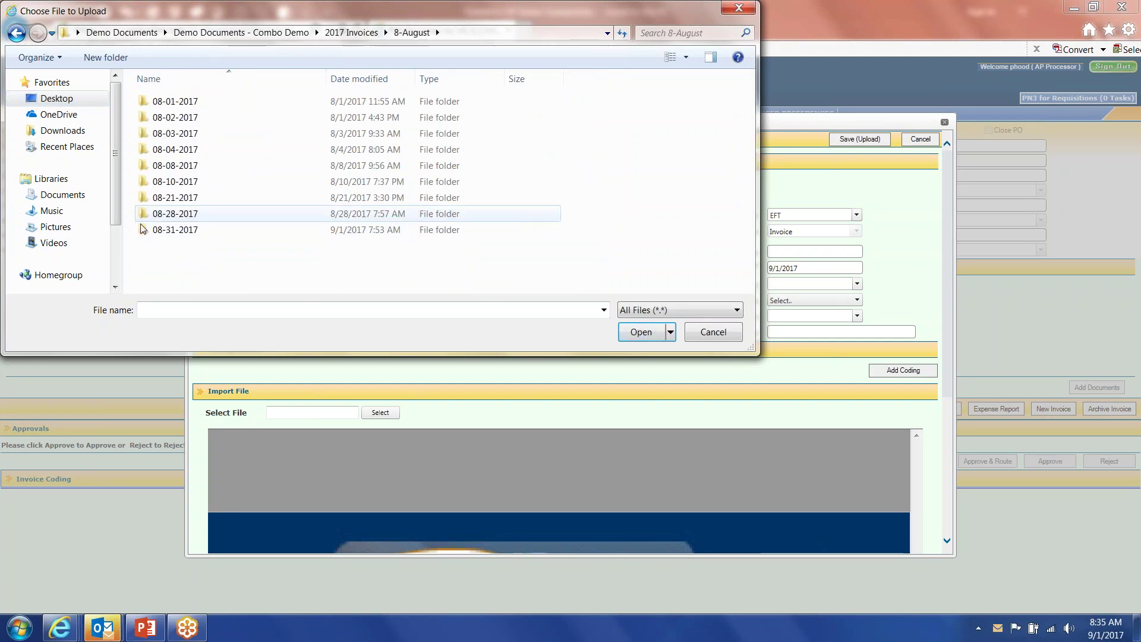
pyautogui.doubleClick(143, 231)
pyautogui.doubleClick(148, 164)
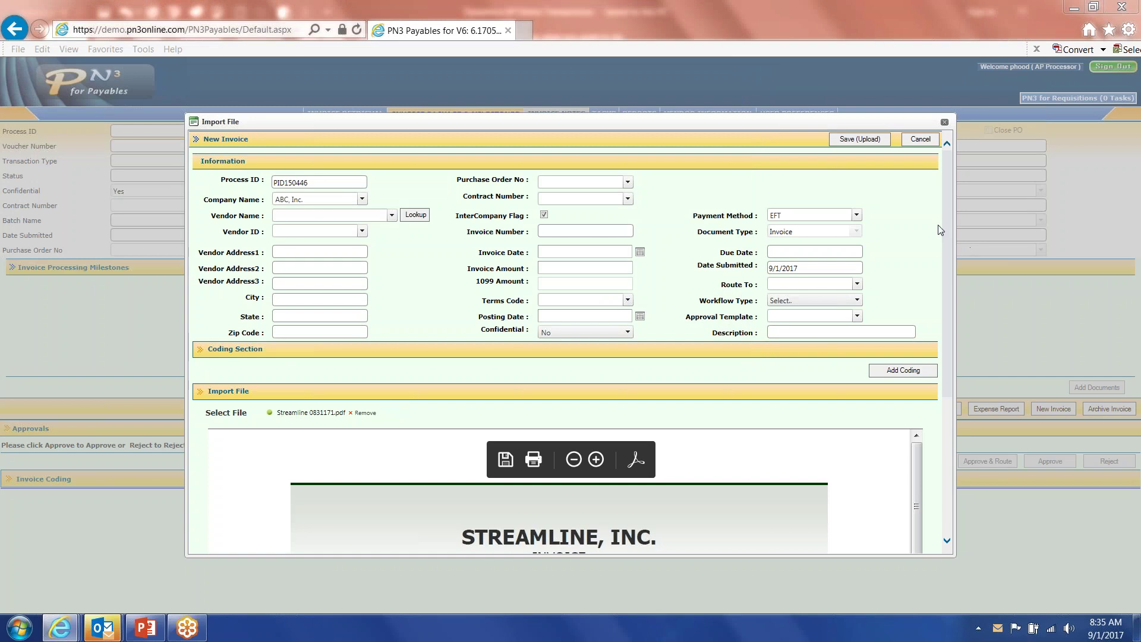
# Set the vendor name to Streamline, filling vendor ID Stream0001, address and EFT payment.
pyautogui.scroll(-3, 945, 250)
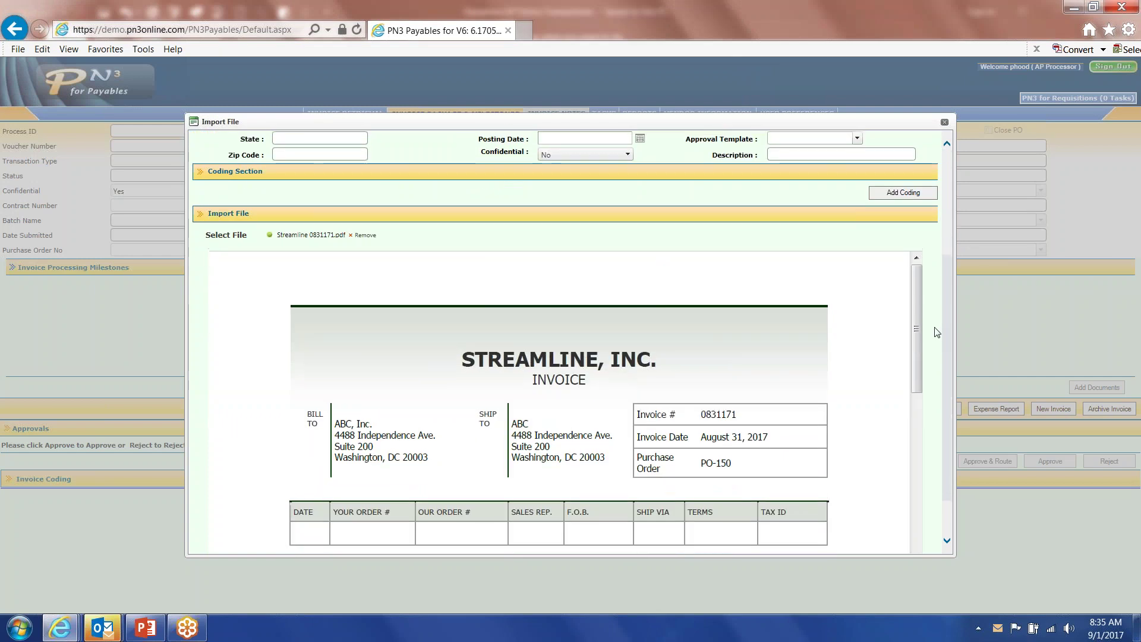
pyautogui.scroll(3, 936, 285)
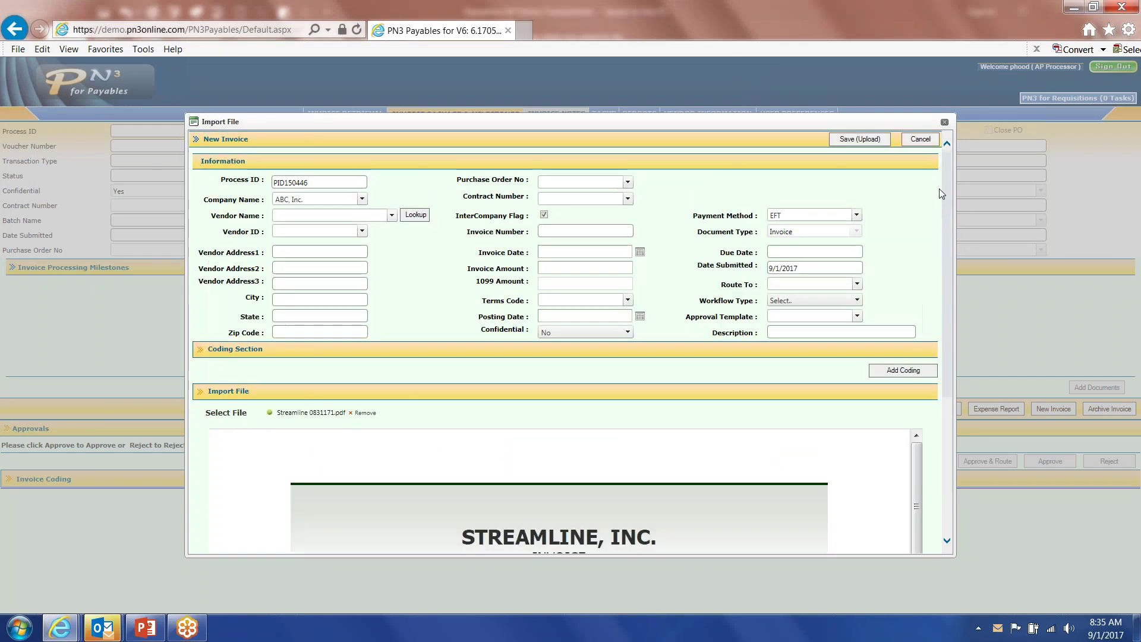
pyautogui.click(296, 215)
pyautogui.write('stte')
pyautogui.press('BackSpace')
pyautogui.write('rea')
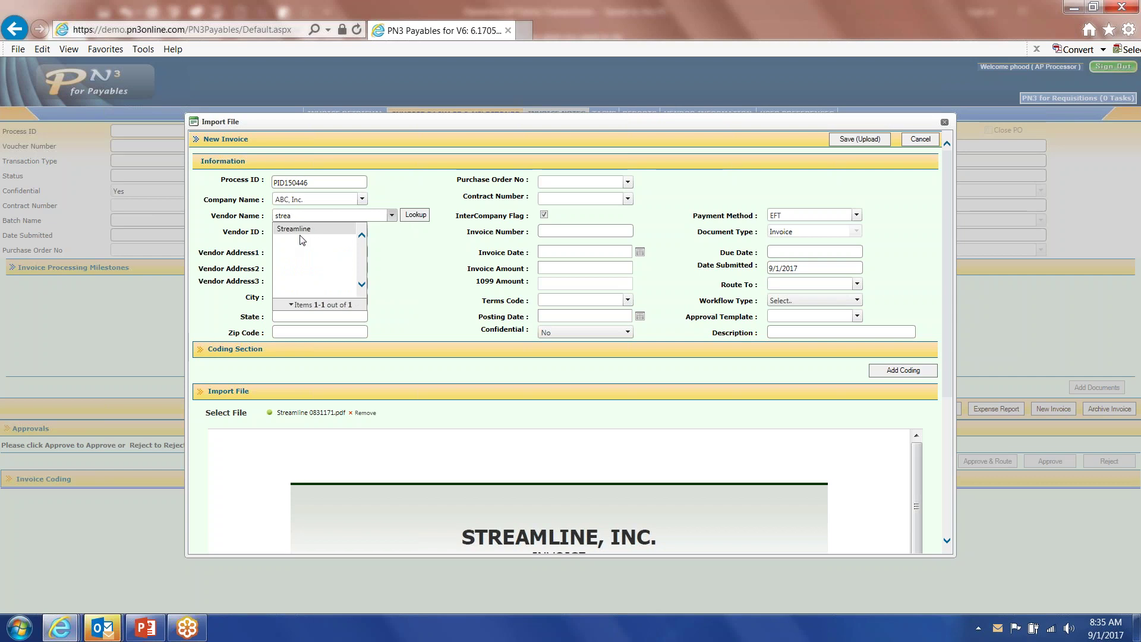
pyautogui.click(302, 230)
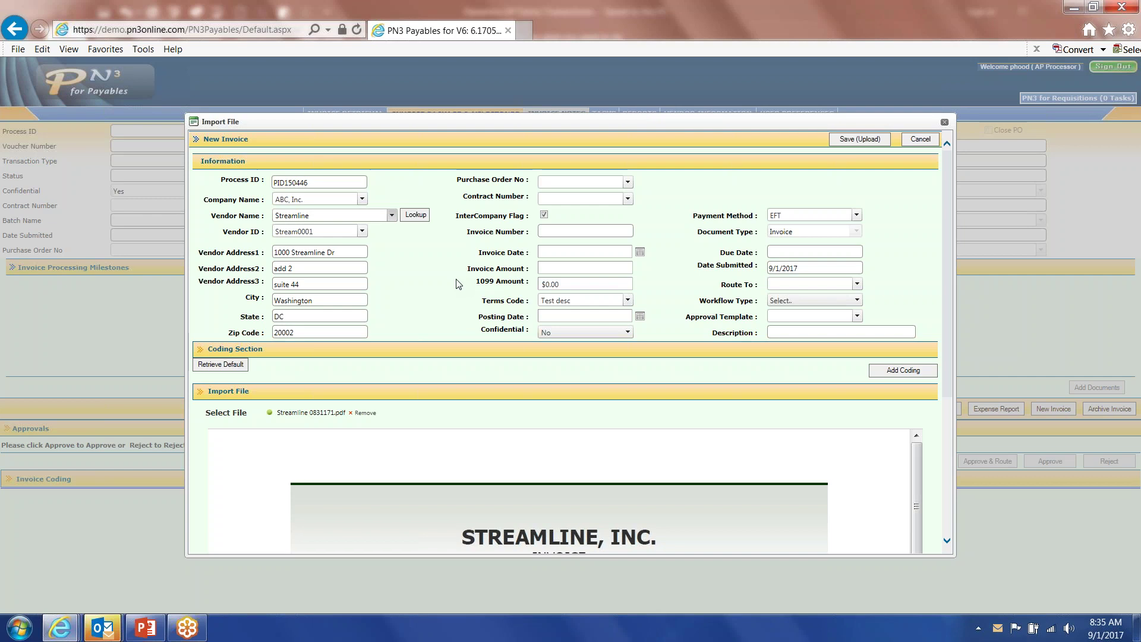
pyautogui.click(627, 182)
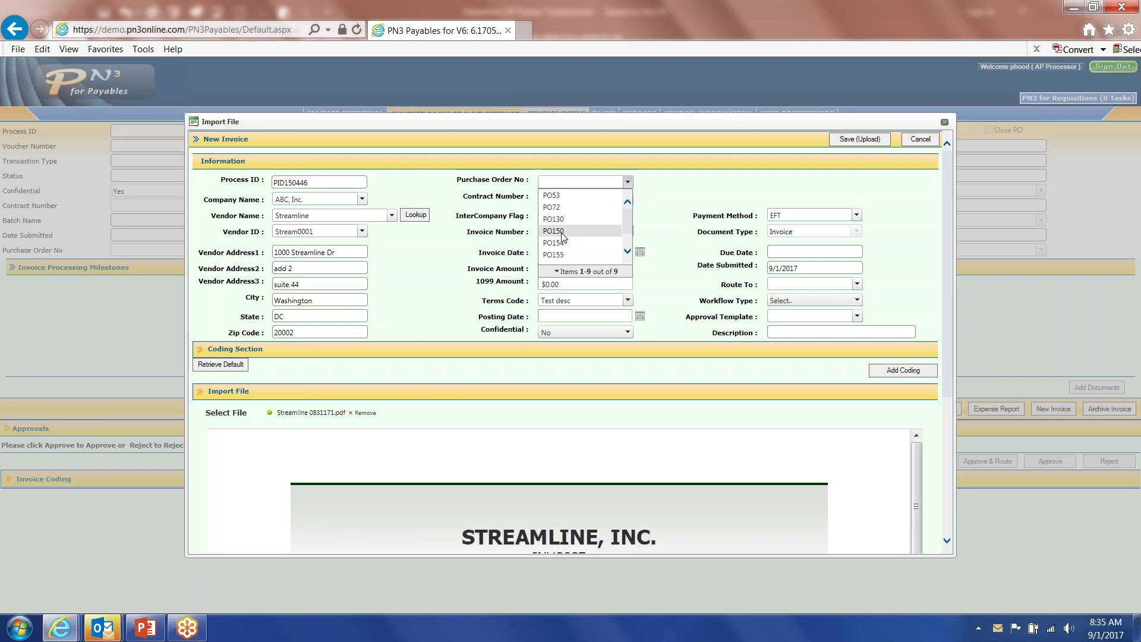
# Choose PO150, review its six printer lines and $22,750.00 subtotal, then close the form.
pyautogui.click(562, 234)
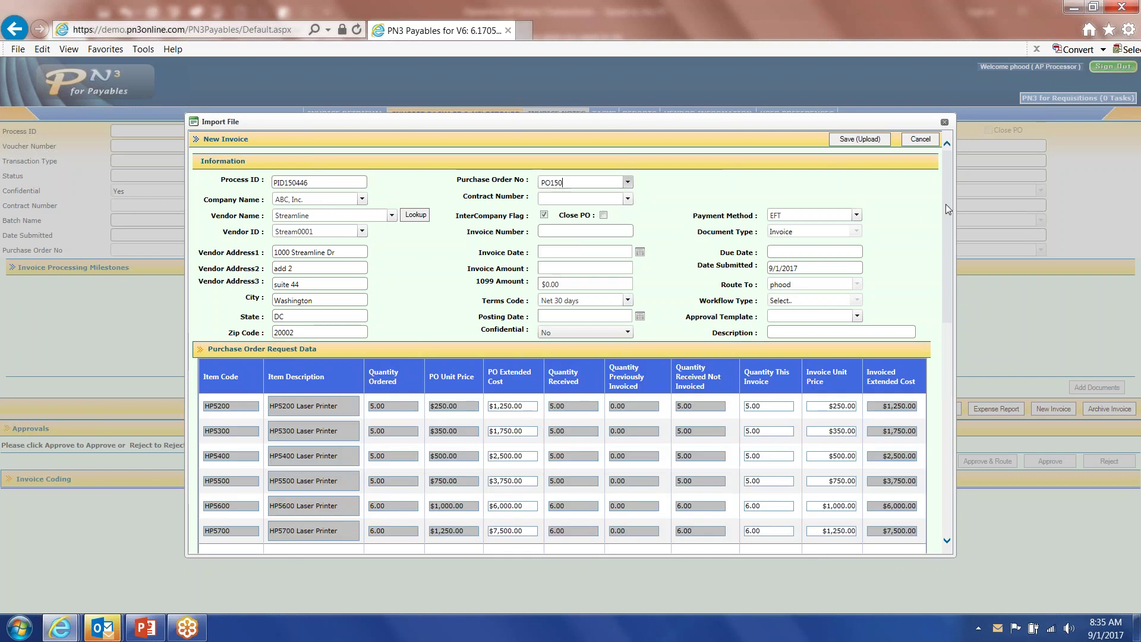
pyautogui.moveTo(948, 205); pyautogui.dragTo(940, 273)
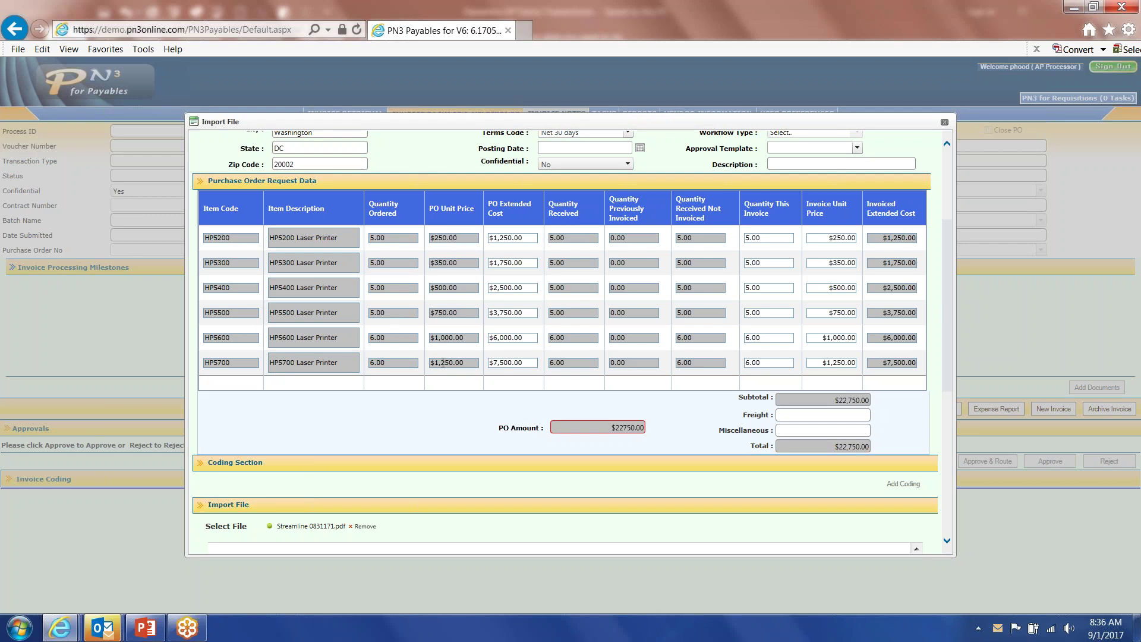
pyautogui.moveTo(949, 296); pyautogui.dragTo(944, 458)
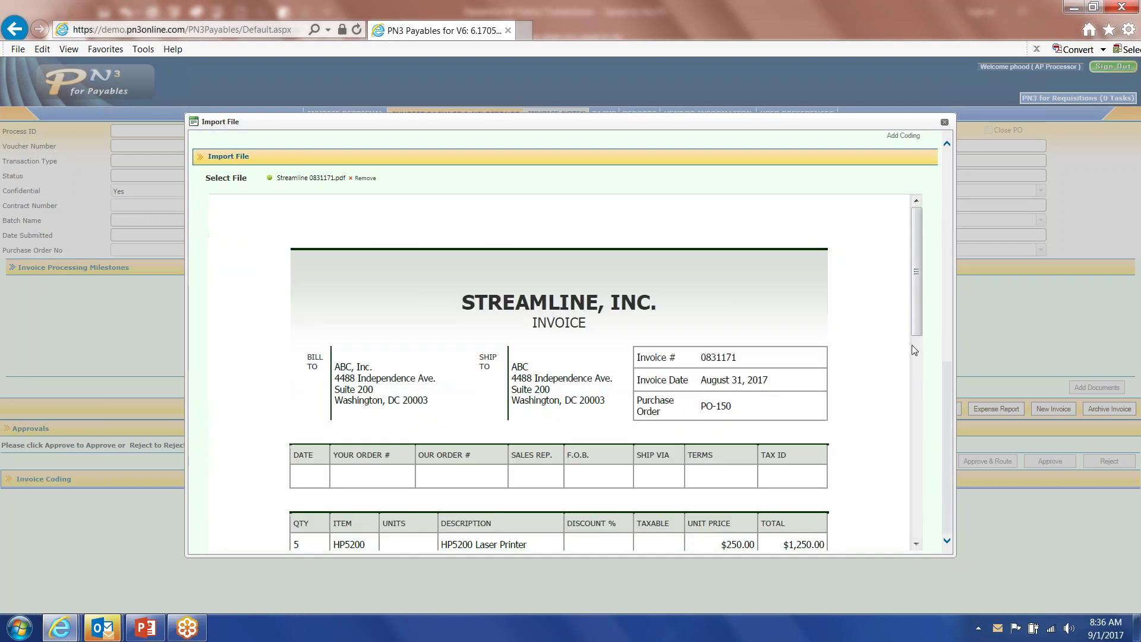
pyautogui.moveTo(919, 317)
pyautogui.mouseDown()
pyautogui.moveTo(912, 379)
pyautogui.moveTo(914, 297)
pyautogui.mouseUp()
pyautogui.moveTo(950, 380); pyautogui.dragTo(944, 176)
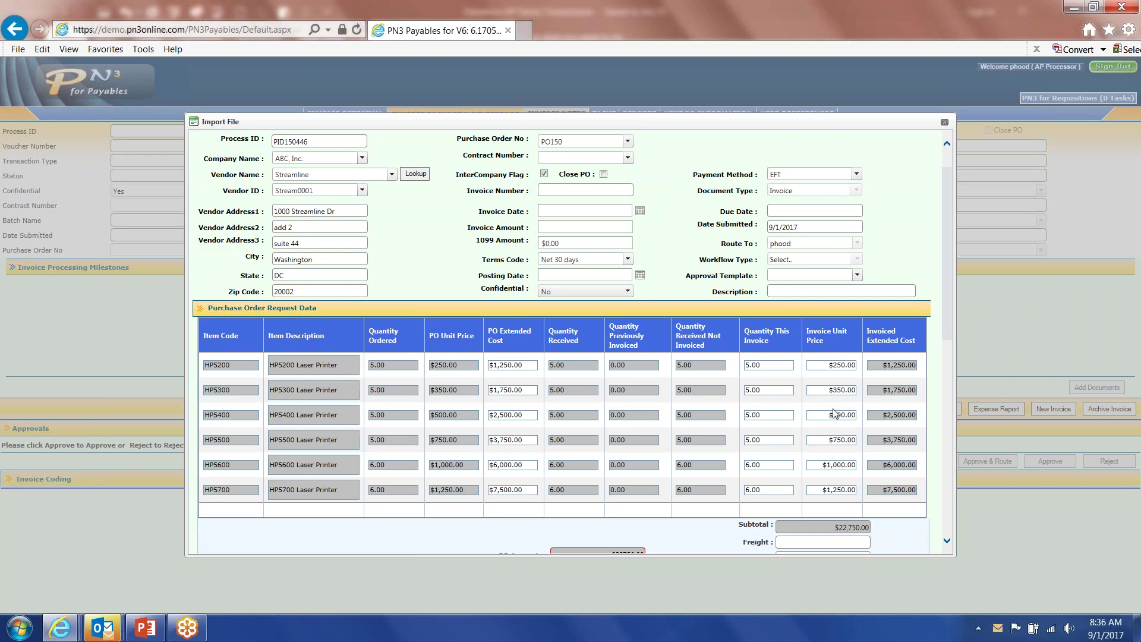
pyautogui.click(944, 123)
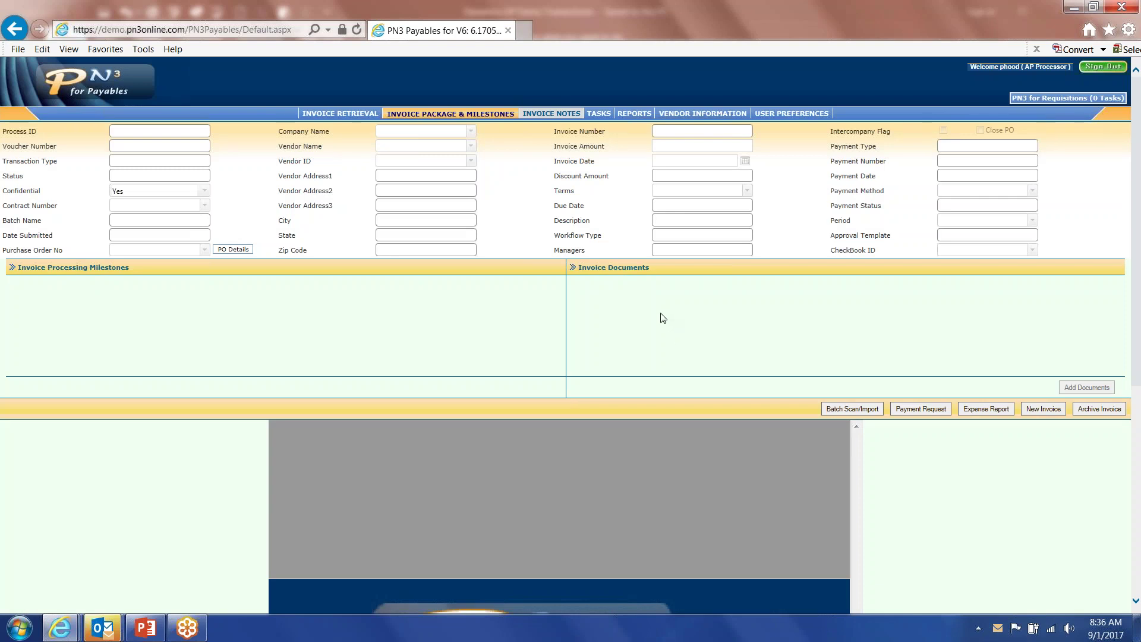
# Show the Batch Scan/Import eCapture Details list of 14 captures Ready to Index.
pyautogui.click(834, 414)
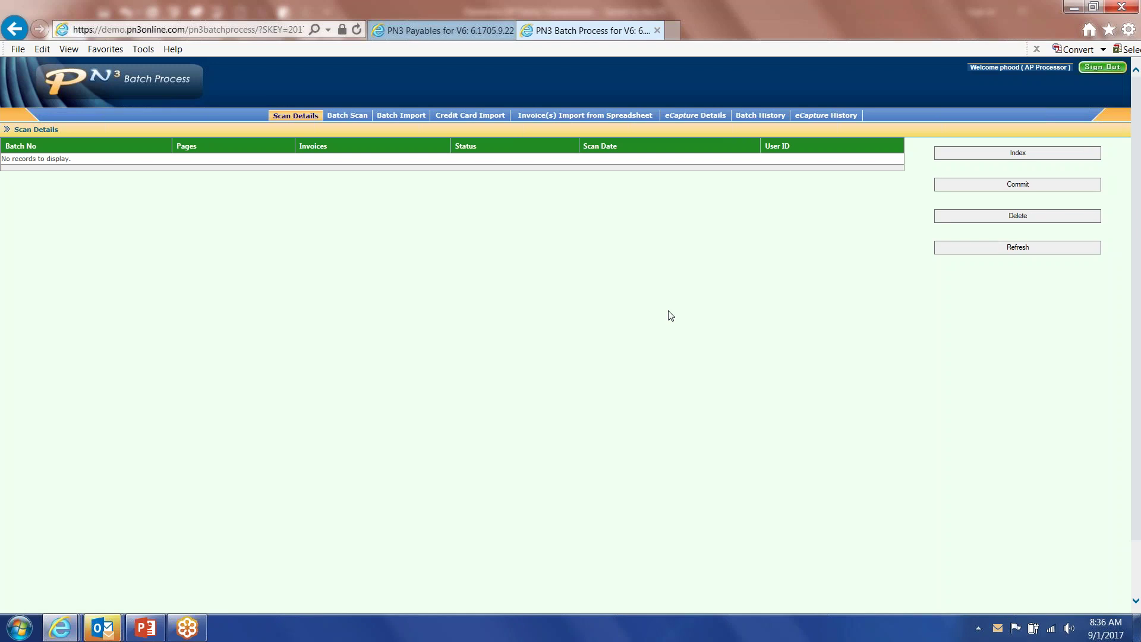
pyautogui.click(684, 117)
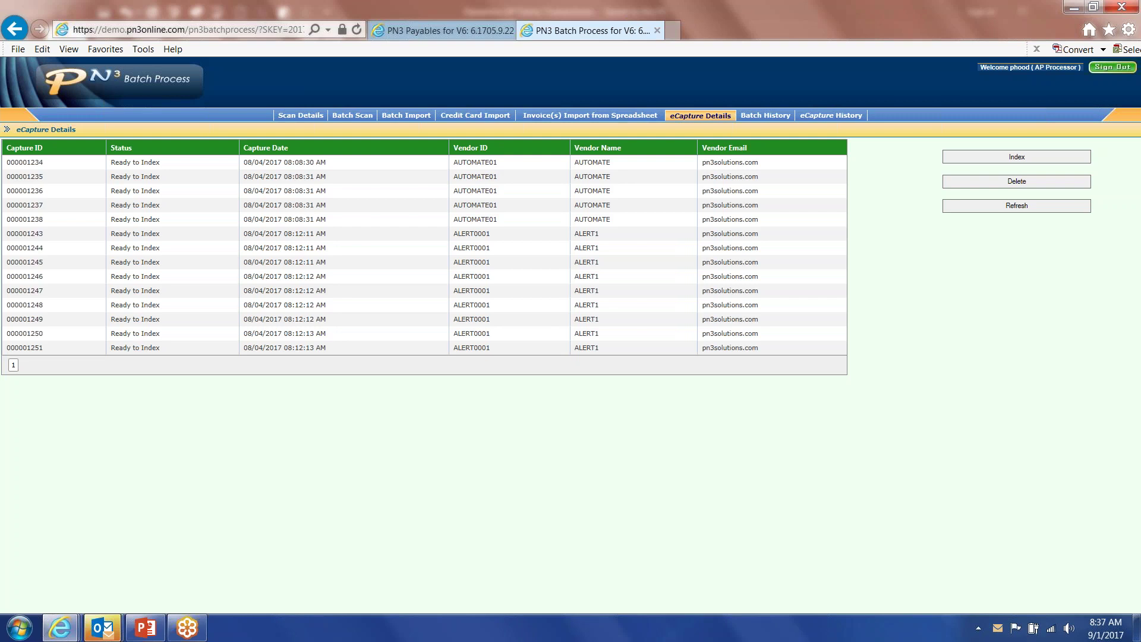
# Open capture 000001234 for indexing and review the AUTOMATE 0804171 invoice preview.
pyautogui.click(28, 163)
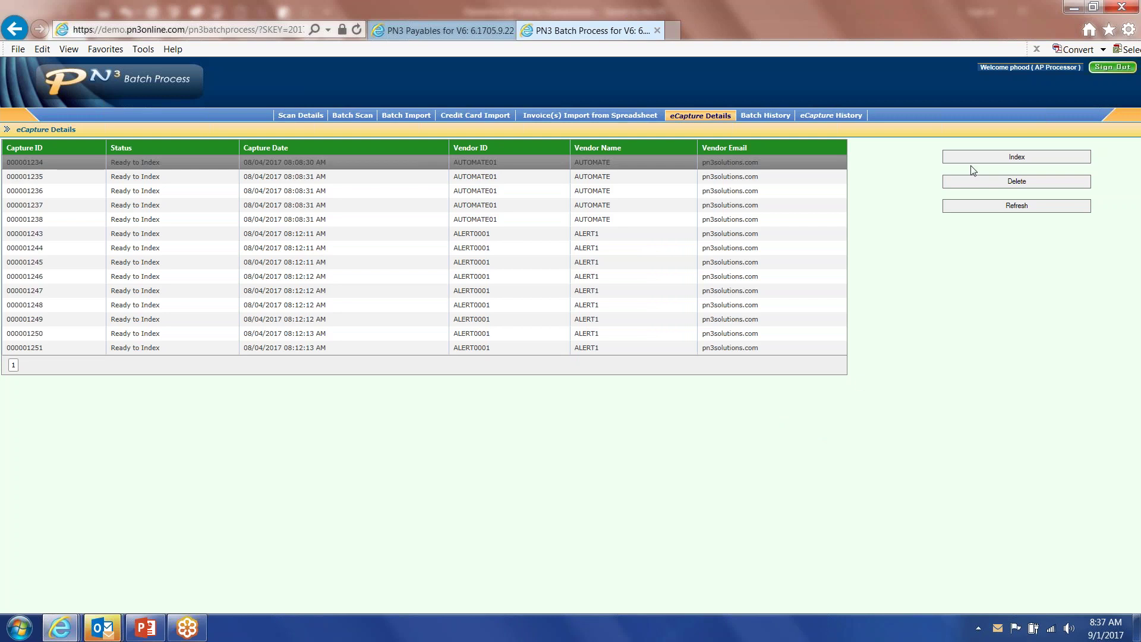
pyautogui.click(1005, 159)
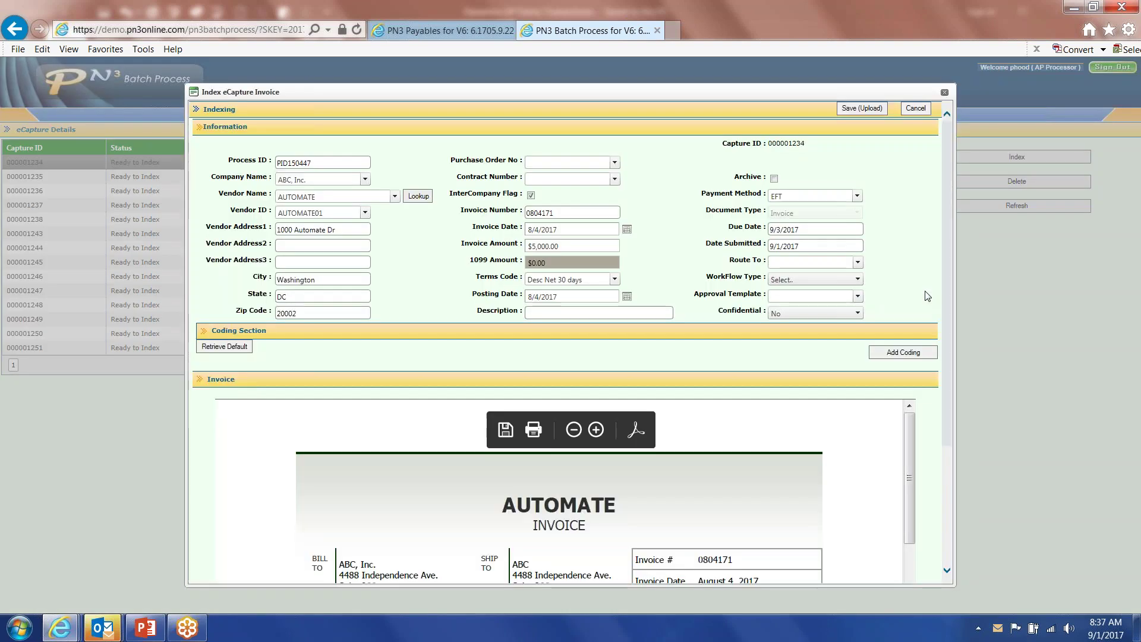
pyautogui.moveTo(945, 238); pyautogui.dragTo(949, 402)
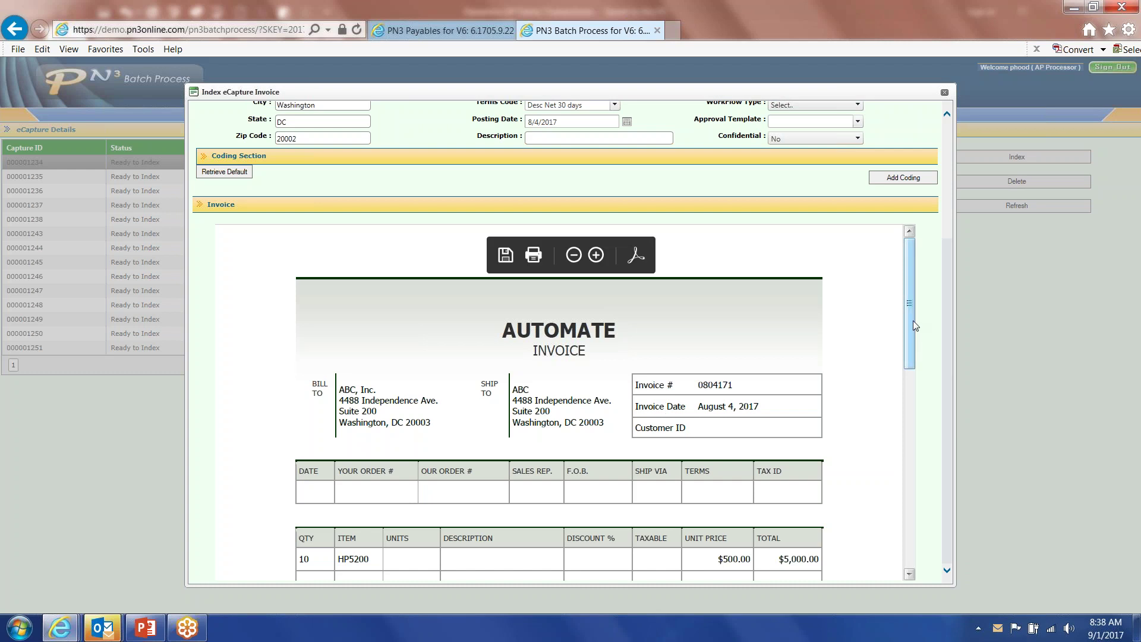
pyautogui.scroll(-5, 825, 316)
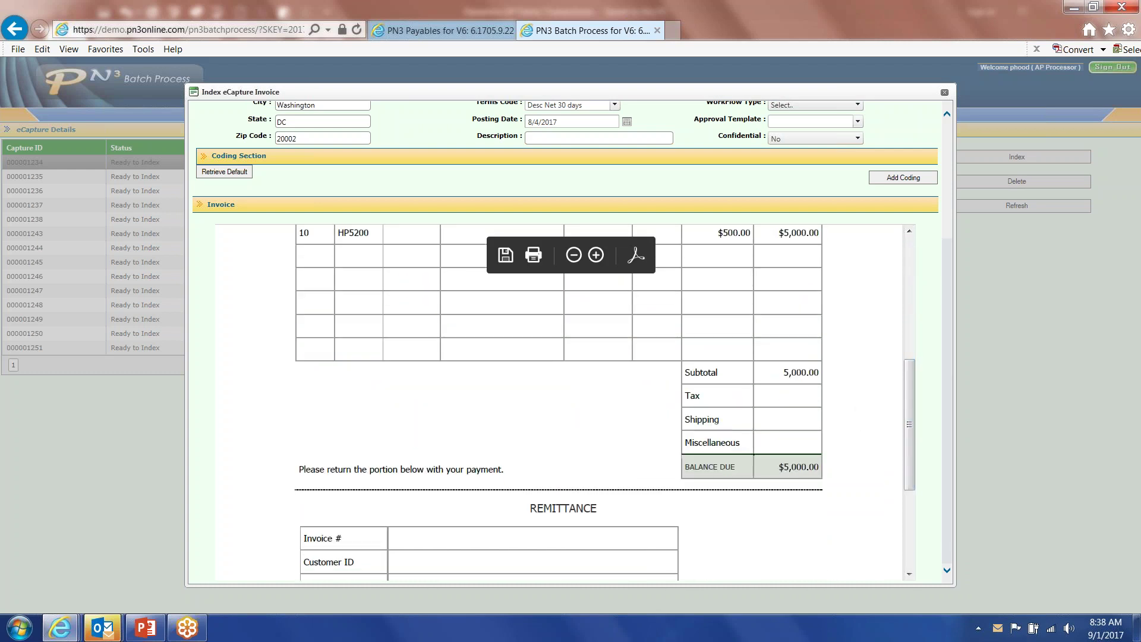
pyautogui.moveTo(911, 394); pyautogui.dragTo(949, 310)
pyautogui.scroll(3, 949, 316)
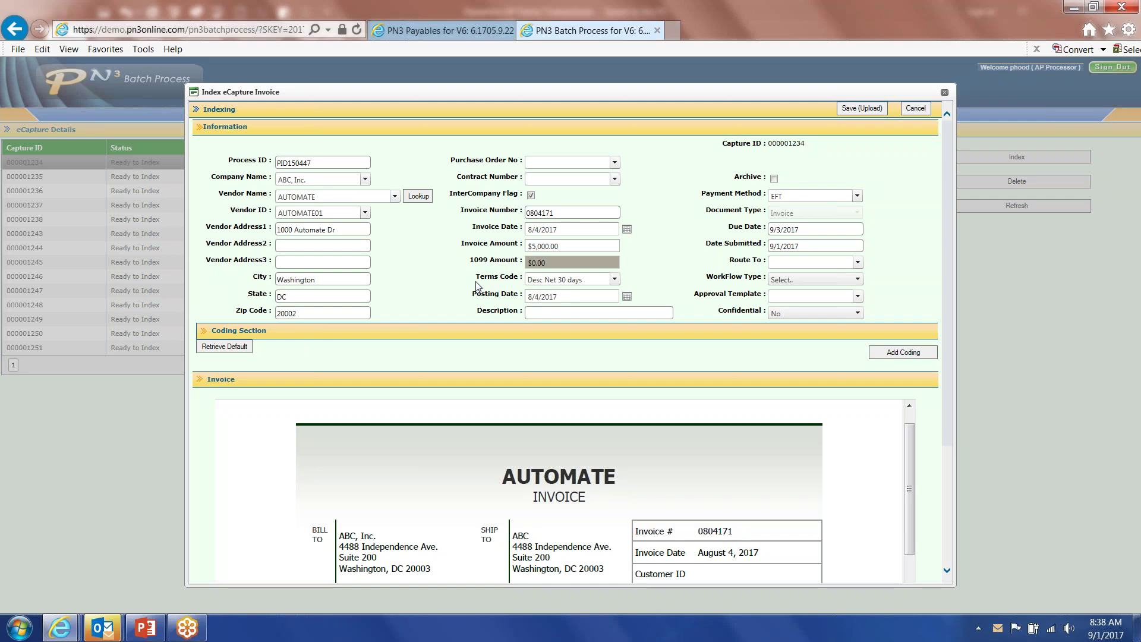
# Route the invoice to the approving manager and save (upload) it.
pyautogui.click(778, 266)
pyautogui.write('mj')
pyautogui.click(784, 277)
pyautogui.click(861, 109)
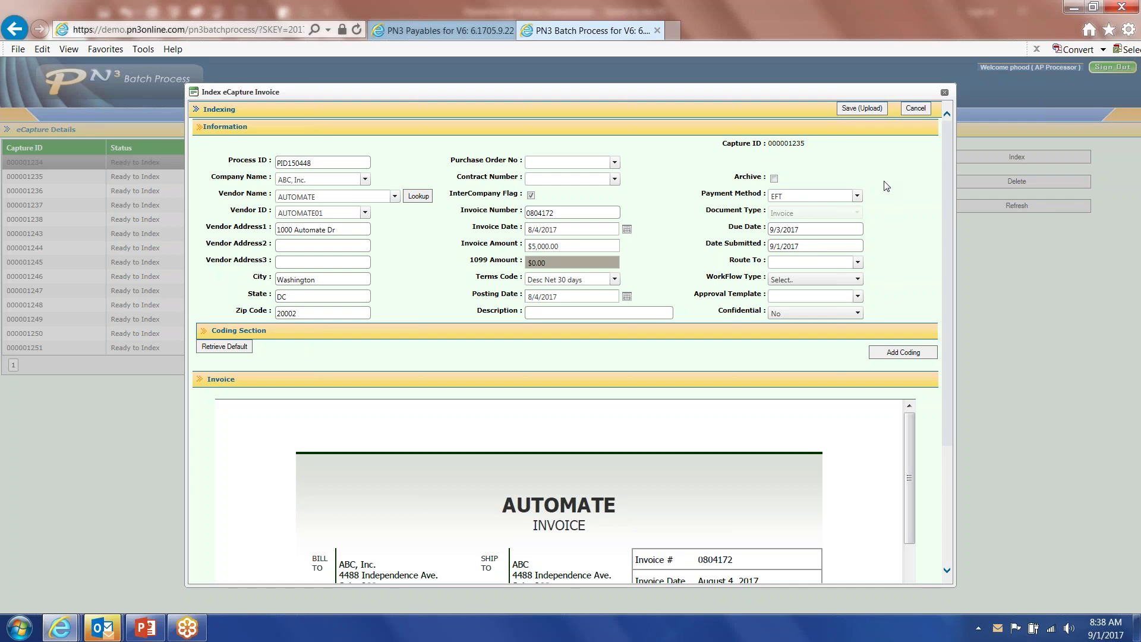
# Cancel and confirm closing the Index eCapture Invoice form, leaving 13 captures listed.
pyautogui.click(918, 117)
pyautogui.click(540, 350)
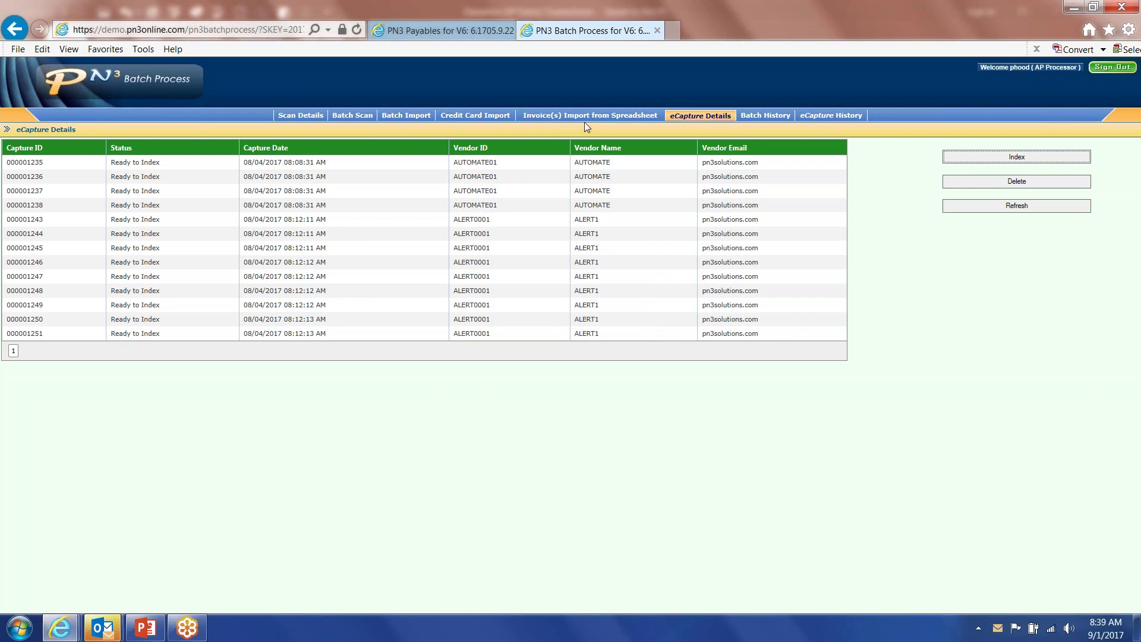
# Back in the Payables tab, start a Scan File new invoice, PID150448.
pyautogui.click(430, 31)
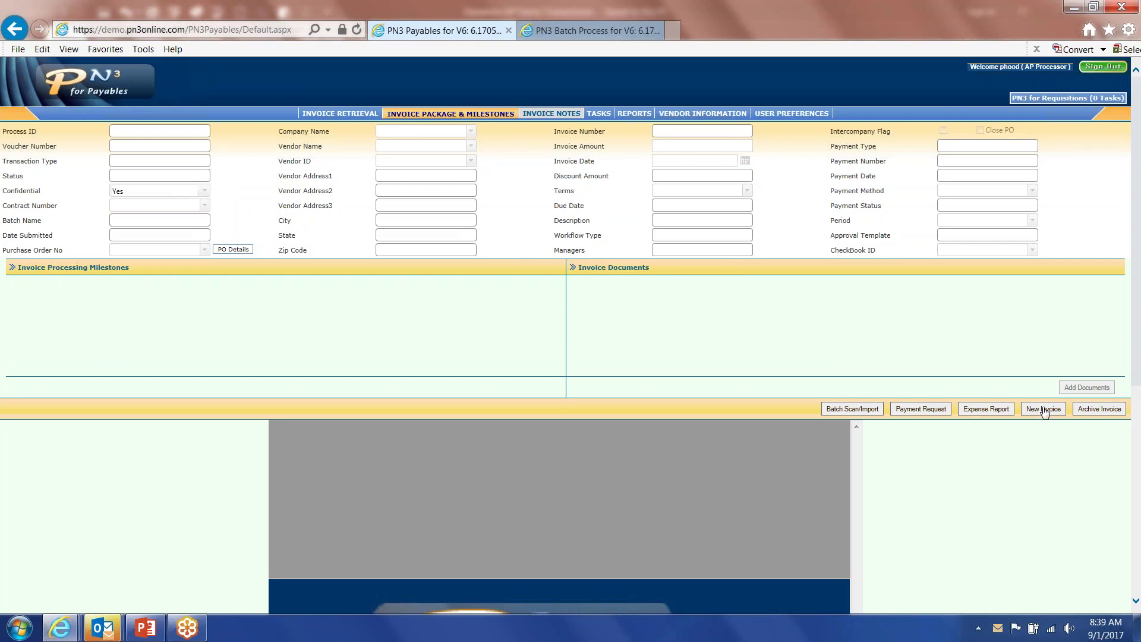
pyautogui.click(1044, 410)
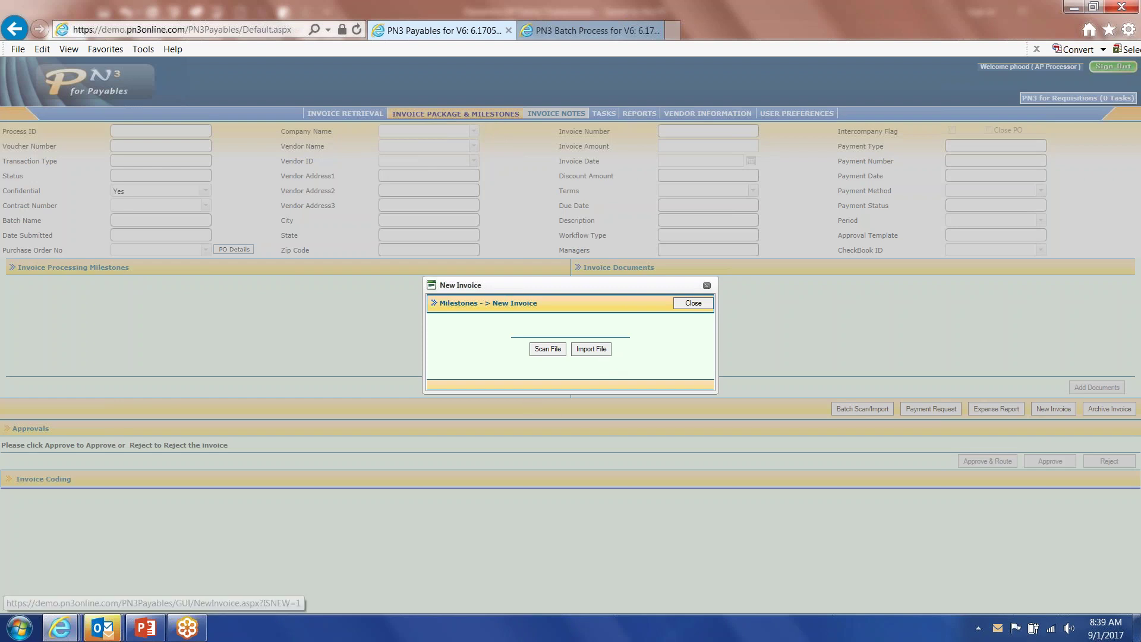
pyautogui.click(542, 350)
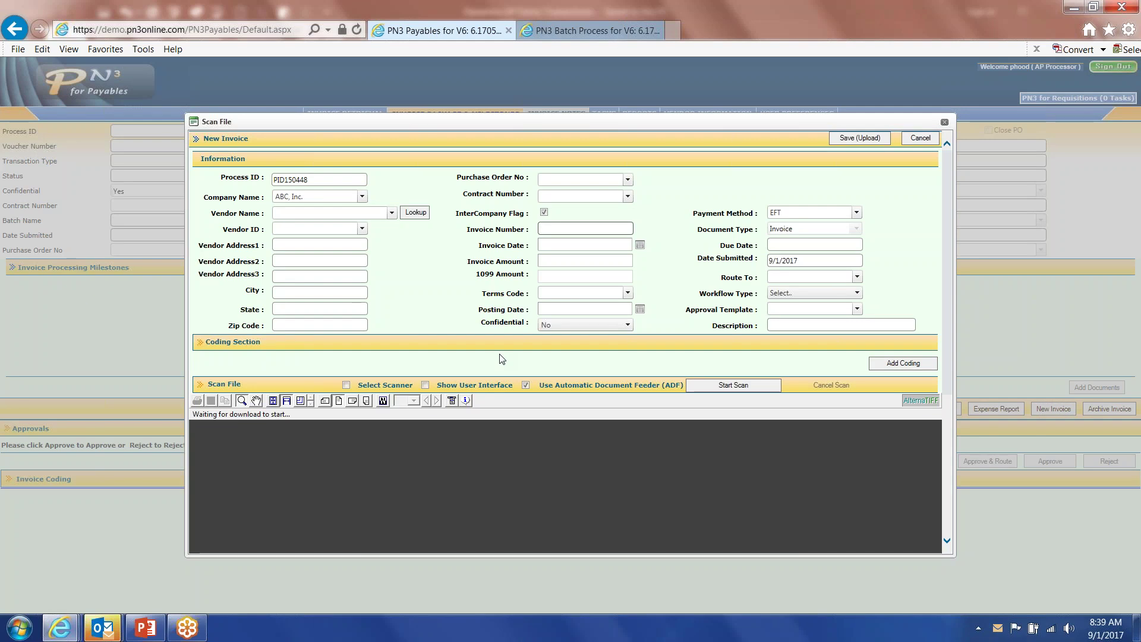
# Scan the paper invoice and enter vendor Productivity with invoice number 0831171.
pyautogui.click(731, 388)
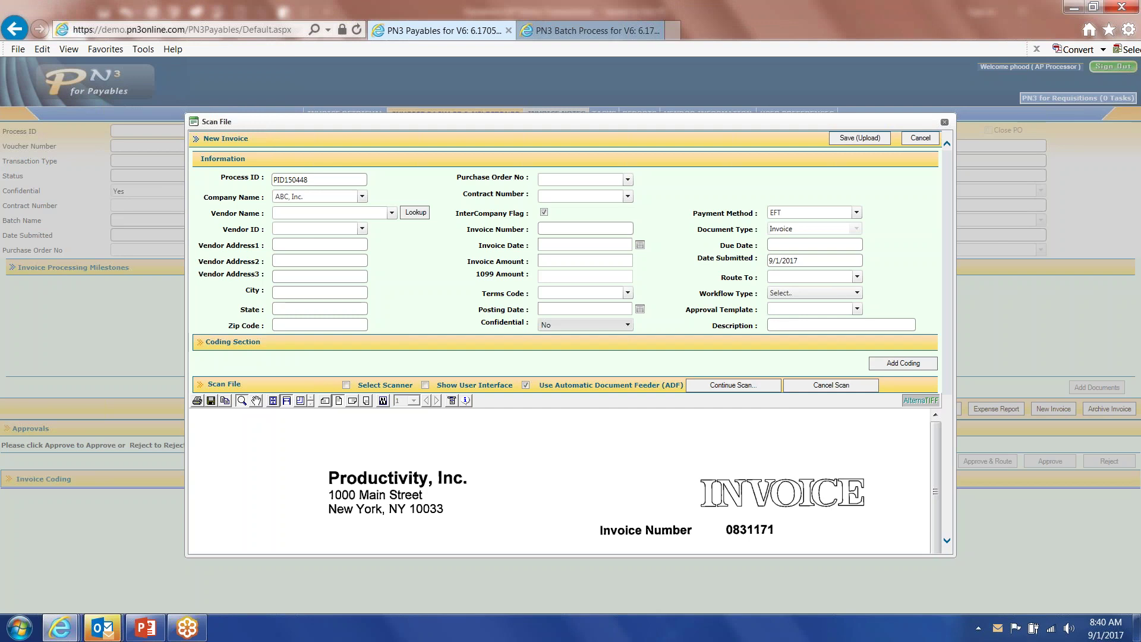
pyautogui.click(309, 215)
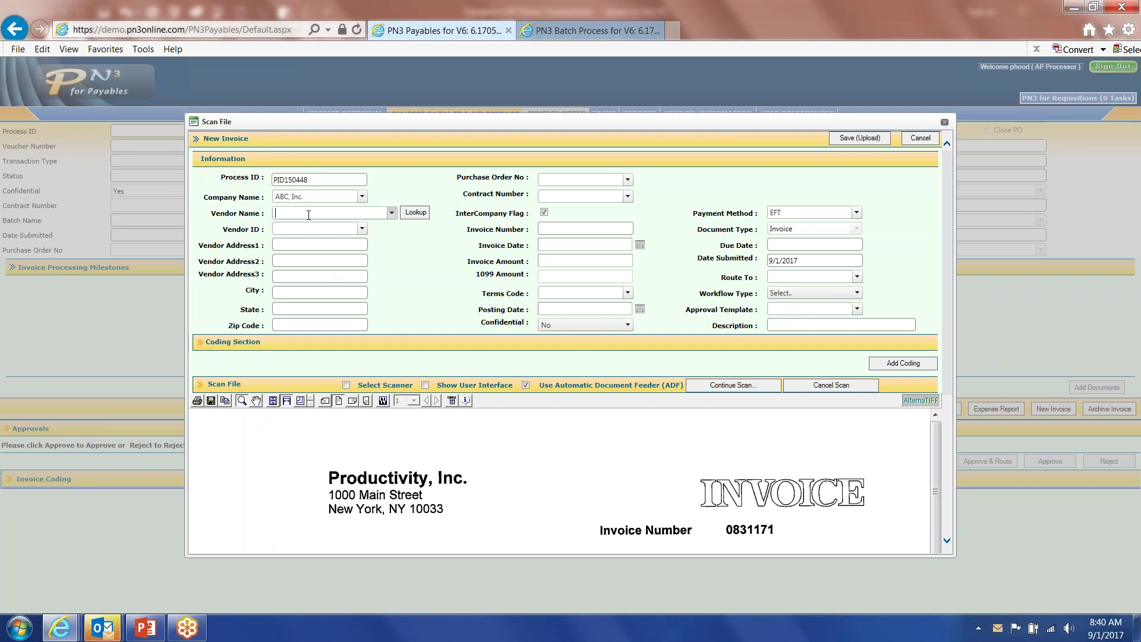
pyautogui.write('prod')
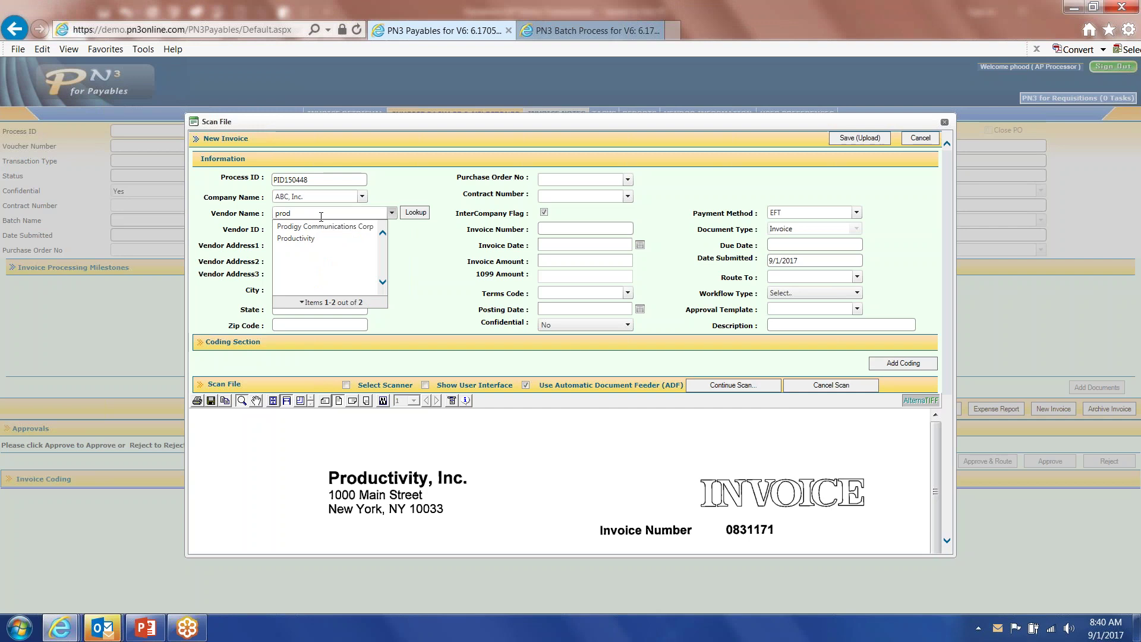
pyautogui.click(307, 239)
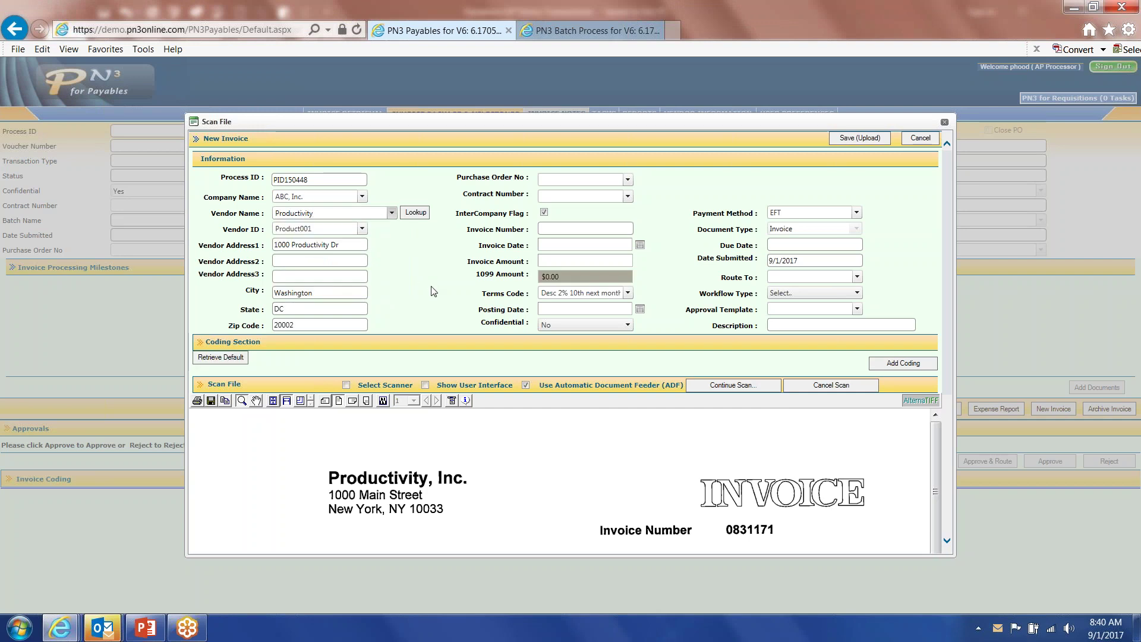
pyautogui.click(578, 230)
pyautogui.write('0831')
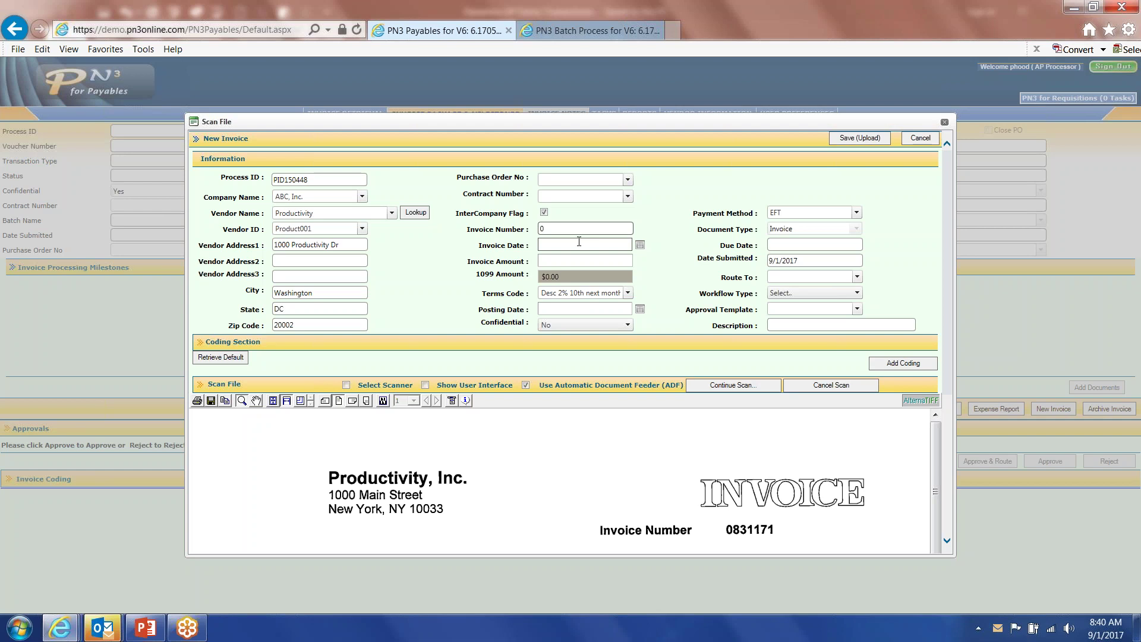
pyautogui.write('1')
# Date it 8/31/2017, amount $10,000.00, route it to the manager, and save it.
pyautogui.click(639, 250)
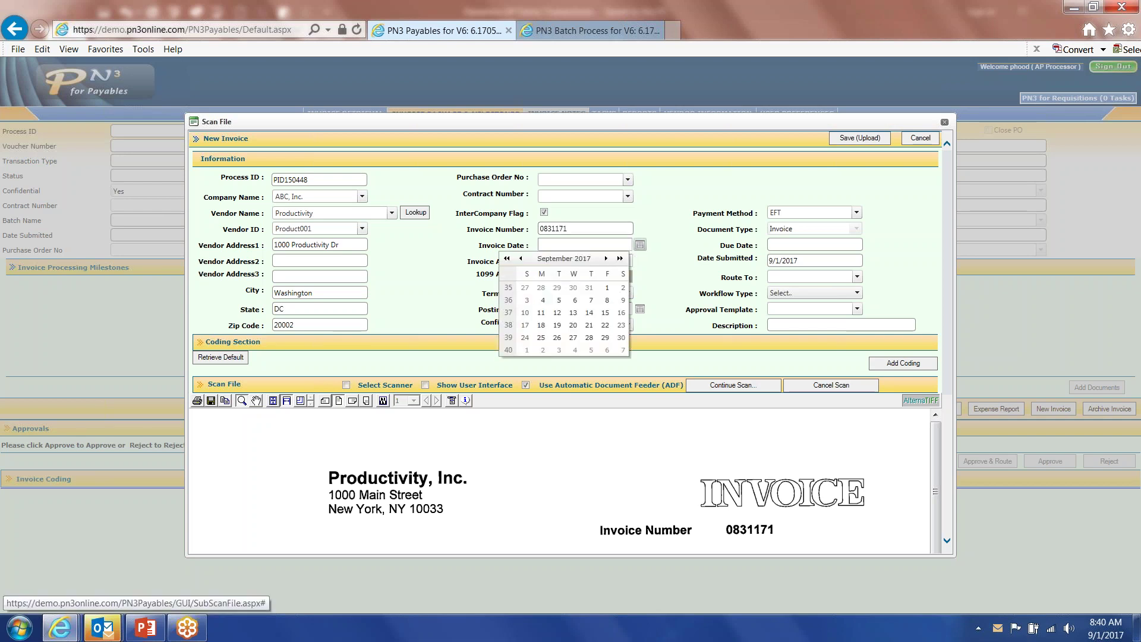
pyautogui.click(521, 259)
pyautogui.click(589, 337)
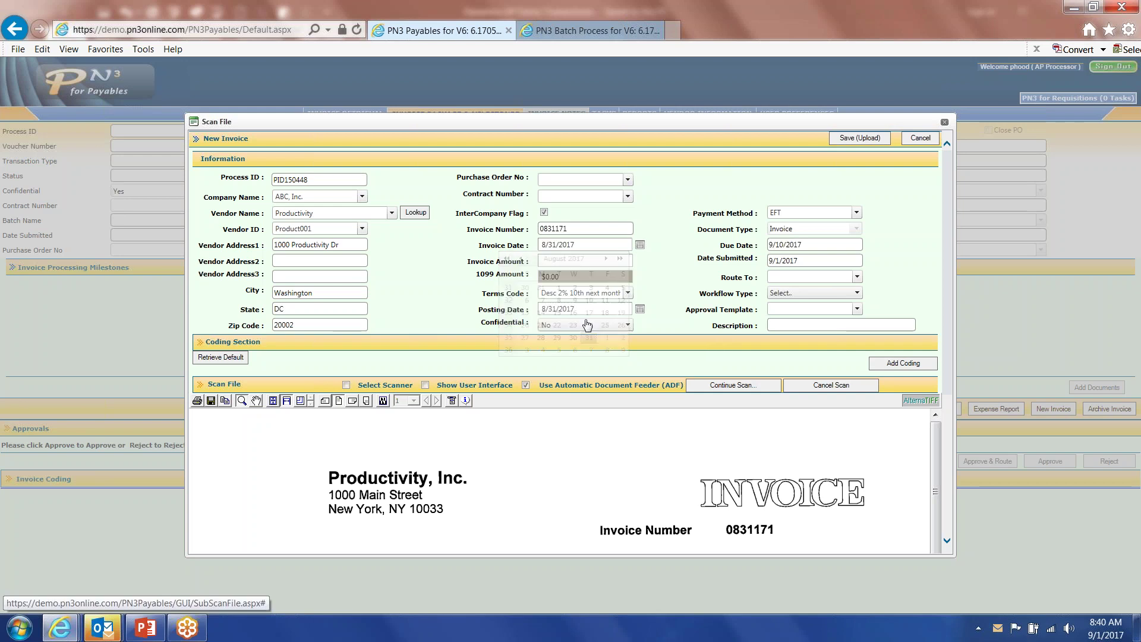
pyautogui.click(585, 260)
pyautogui.write('1')
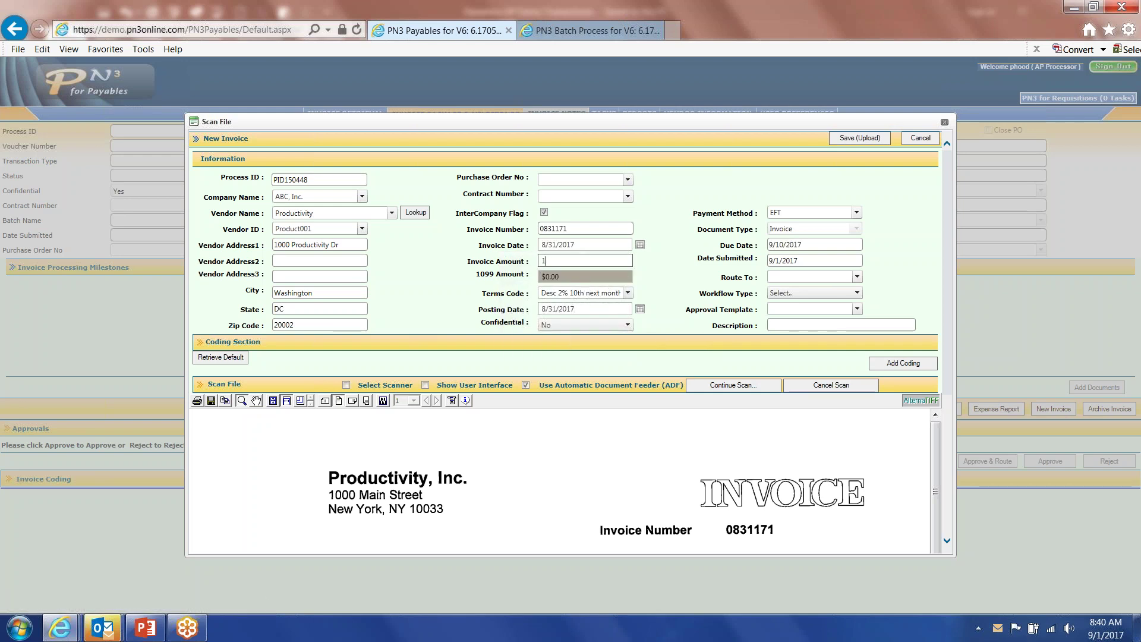
pyautogui.write('0000.00')
pyautogui.click(781, 277)
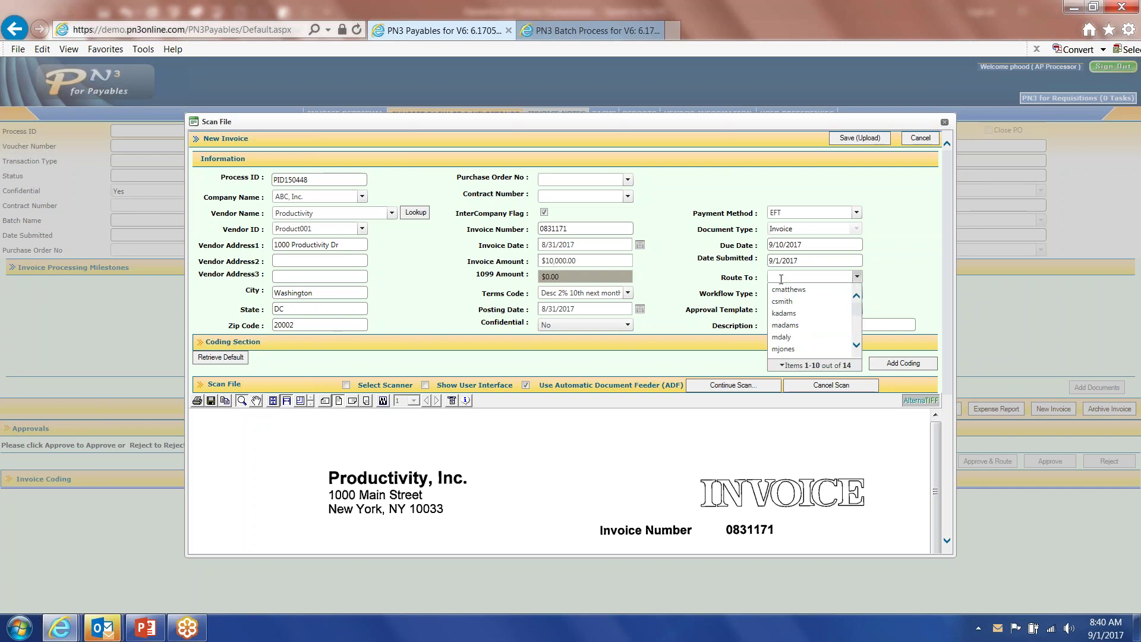
pyautogui.write('mj')
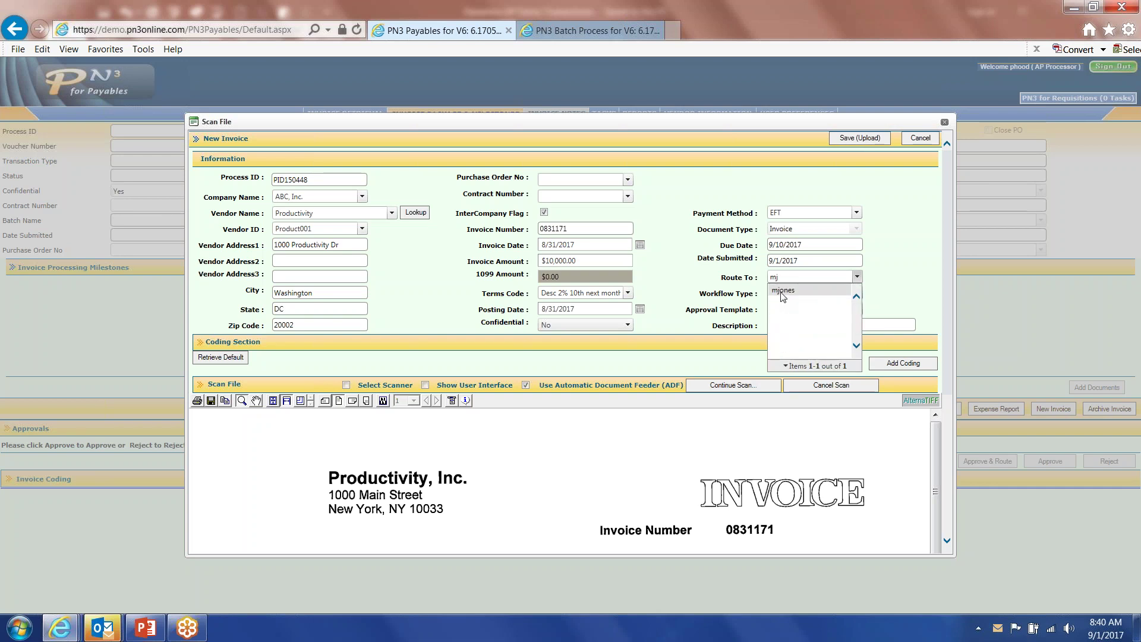
pyautogui.click(781, 291)
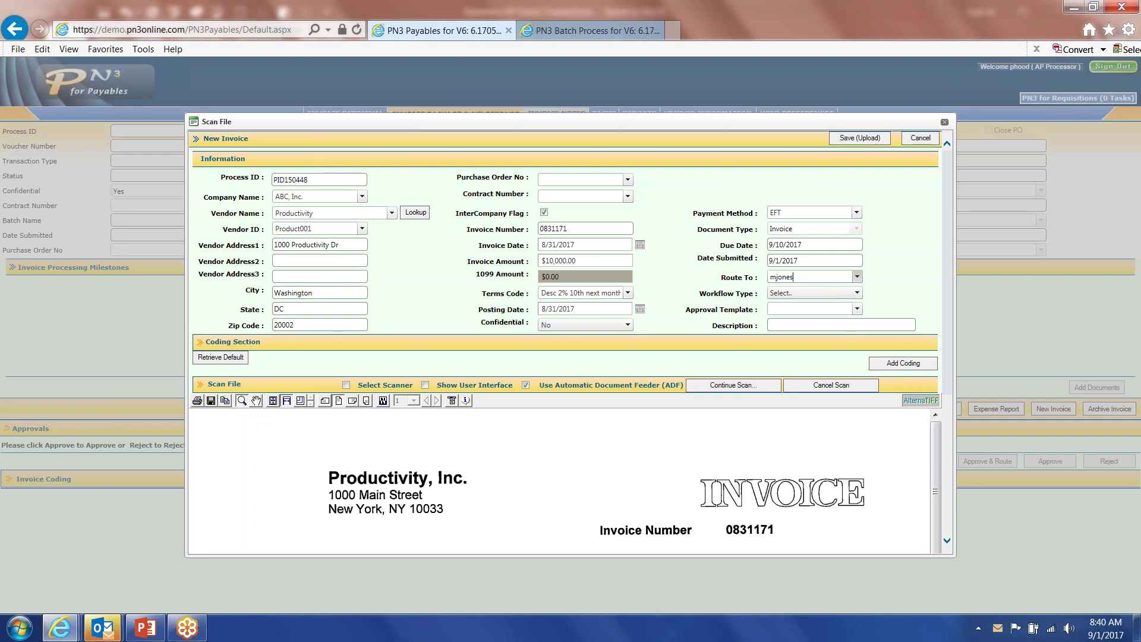
pyautogui.click(859, 138)
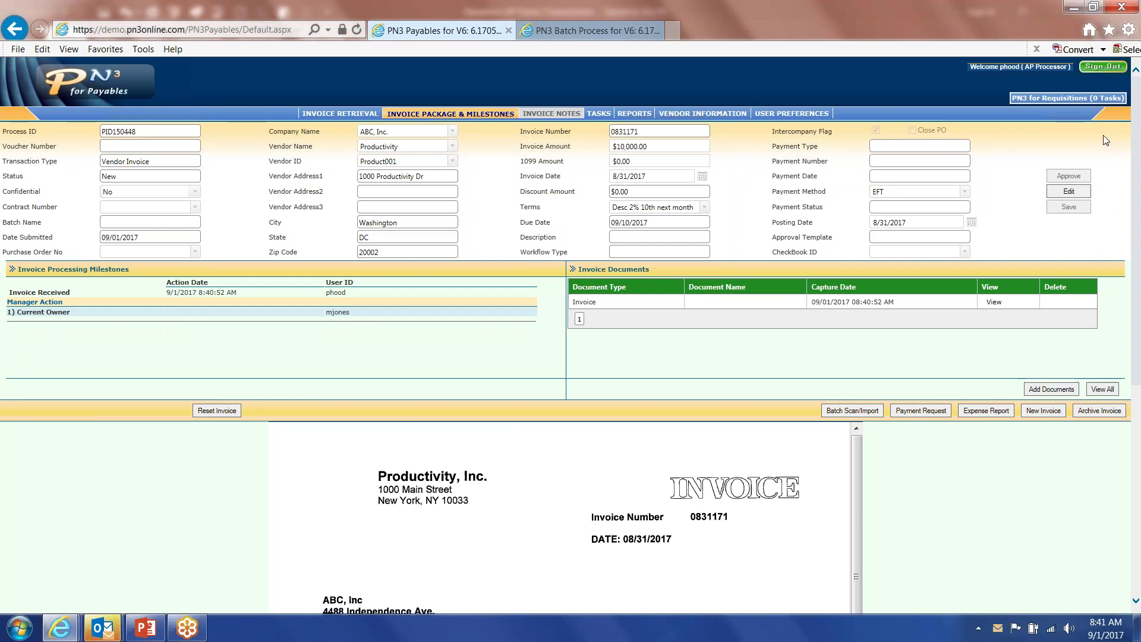
# Sign out of the AP processor account.
pyautogui.click(1102, 66)
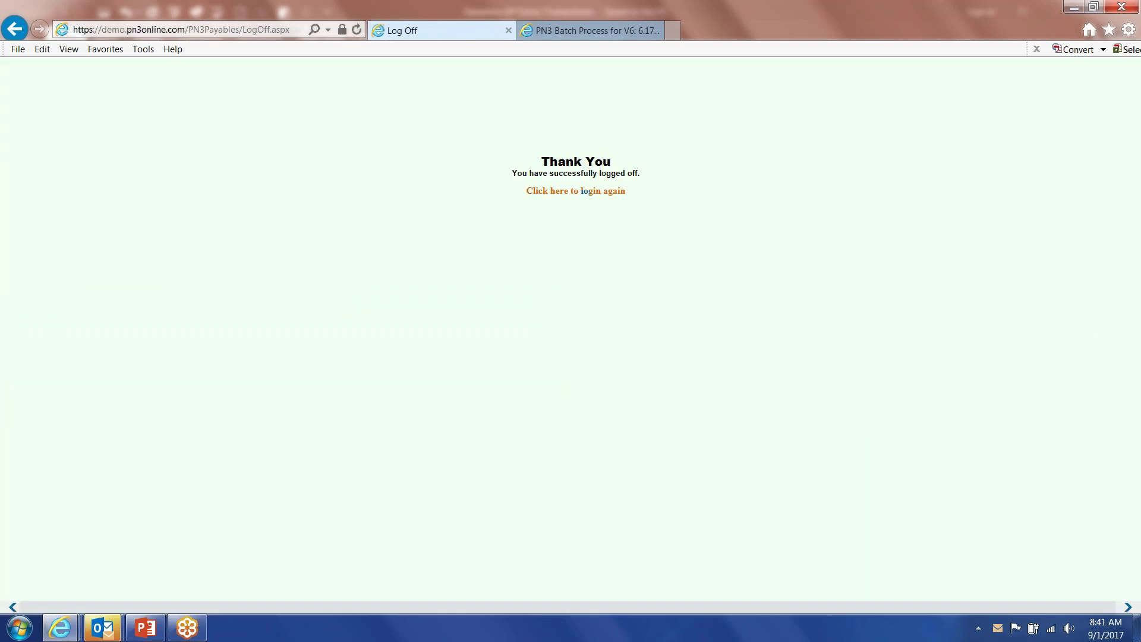
# Sign back in with the manager's credentials and open the task for invoice PID150448.
pyautogui.click(579, 191)
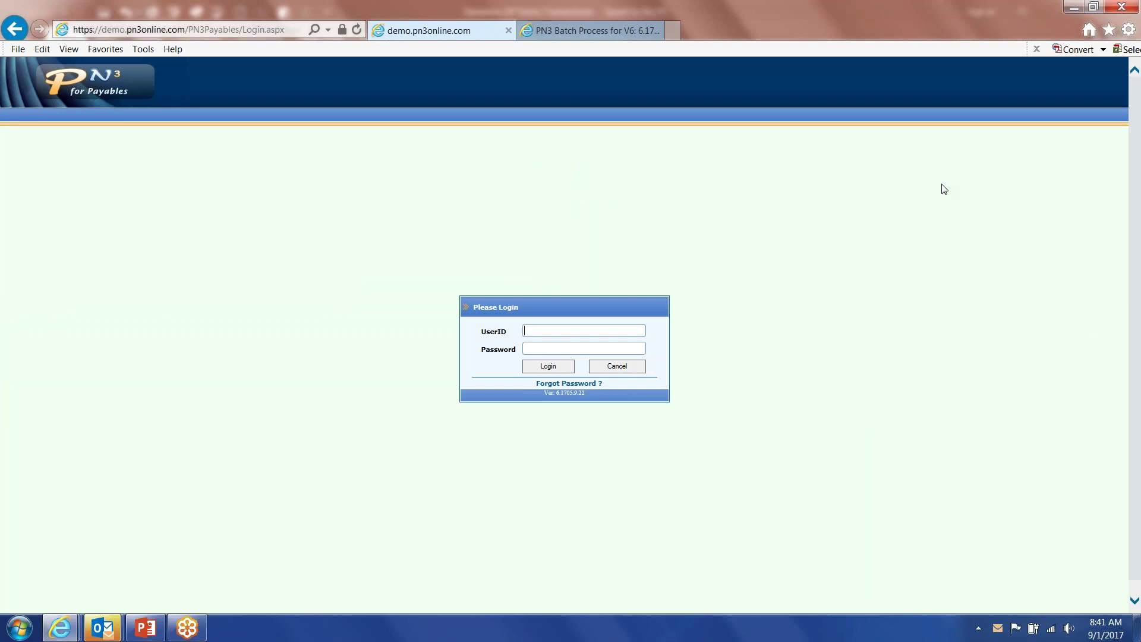
pyautogui.write('jones')
pyautogui.press('Tab')
pyautogui.write('•••••')
pyautogui.press('Return')
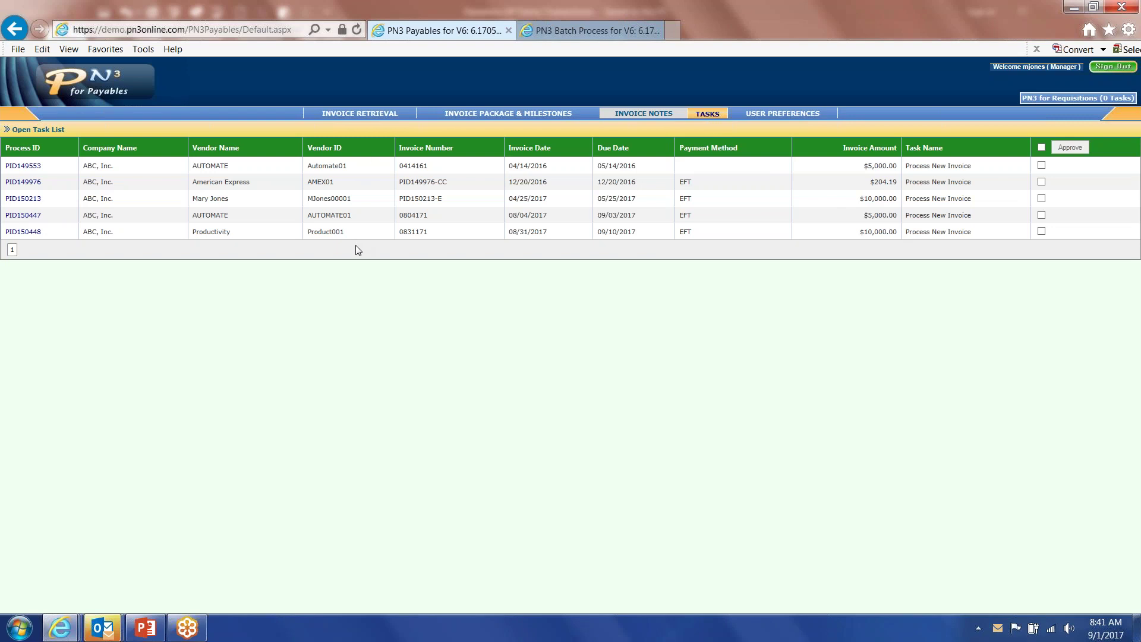
pyautogui.click(23, 232)
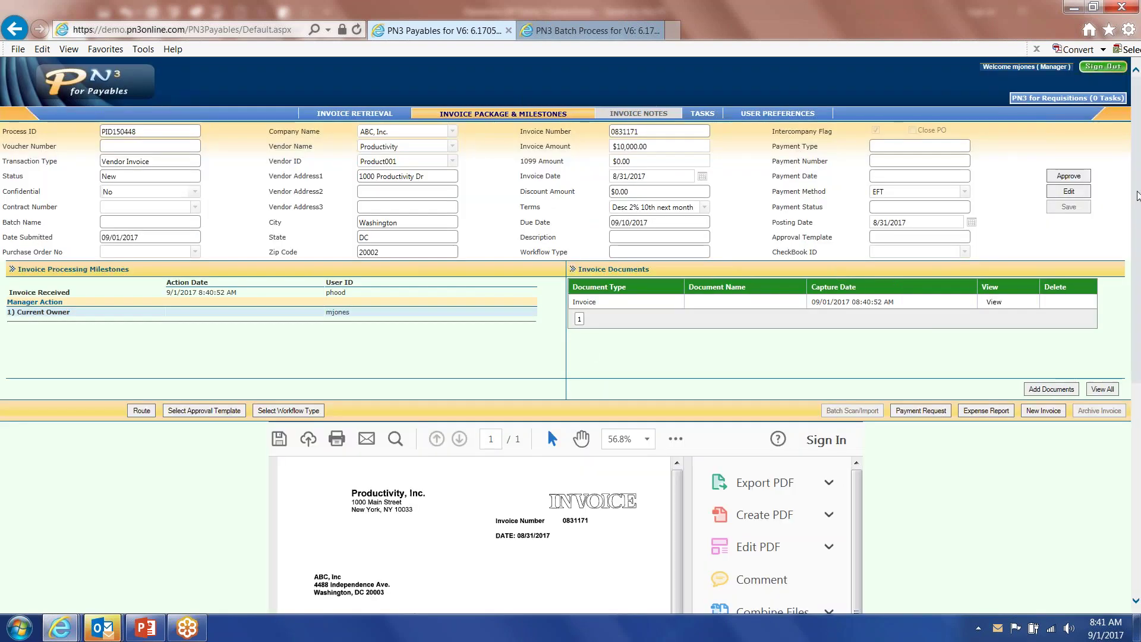
# Review the enlarged $10,000.00 HP Laser Printer invoice for PID150448, then attempt approval.
pyautogui.scroll(-5, 1139, 218)
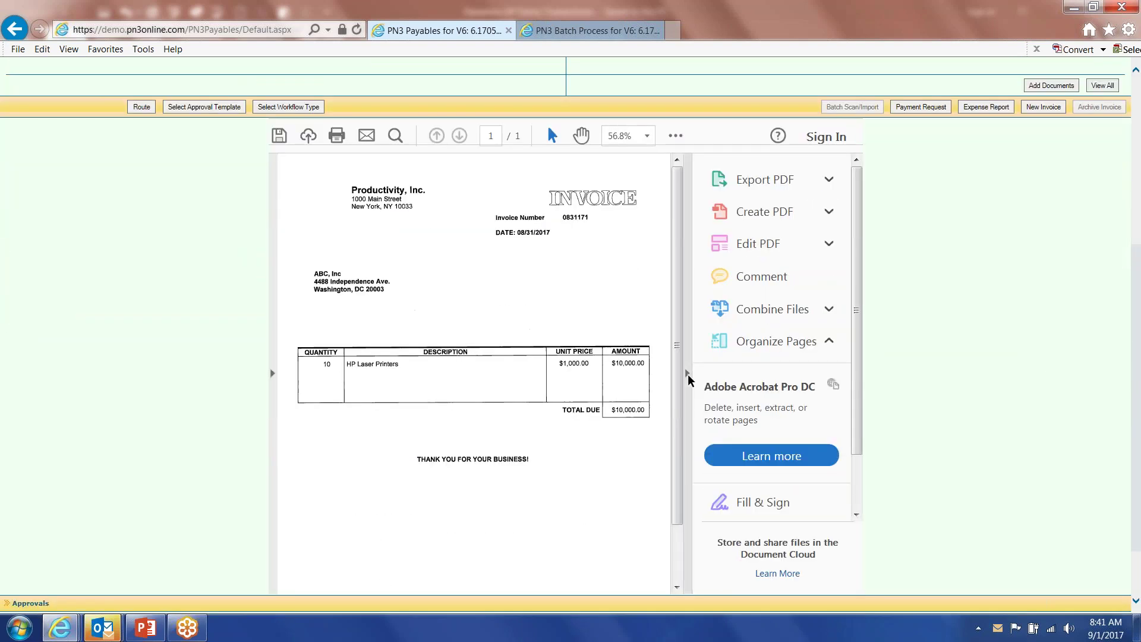
pyautogui.click(687, 373)
pyautogui.scroll(-1, 1137, 331)
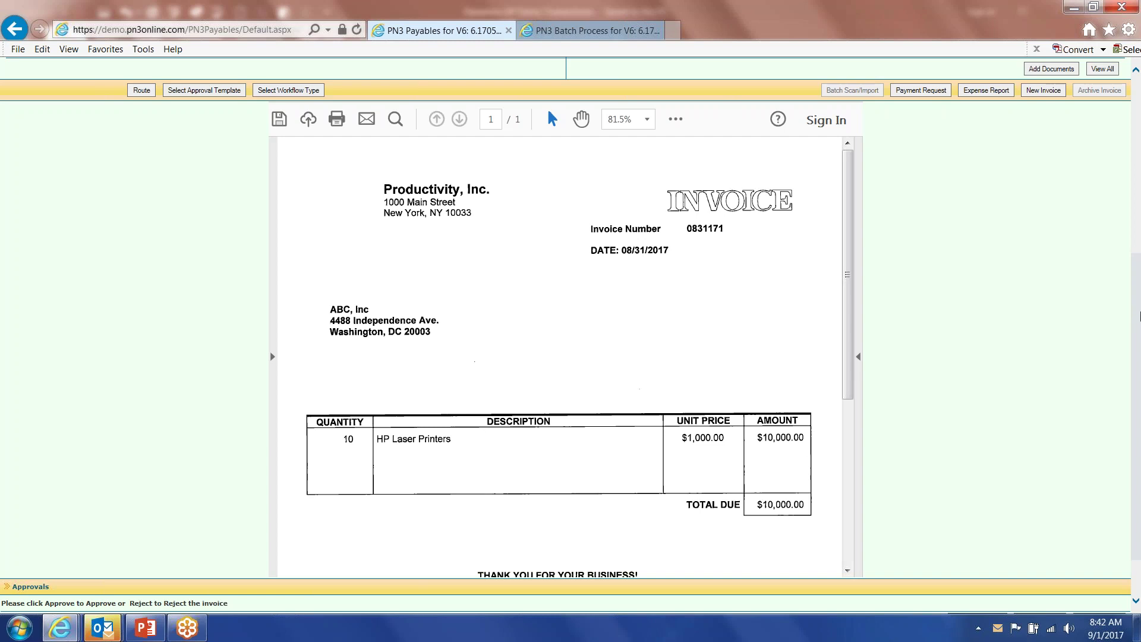
pyautogui.scroll(3, 1136, 285)
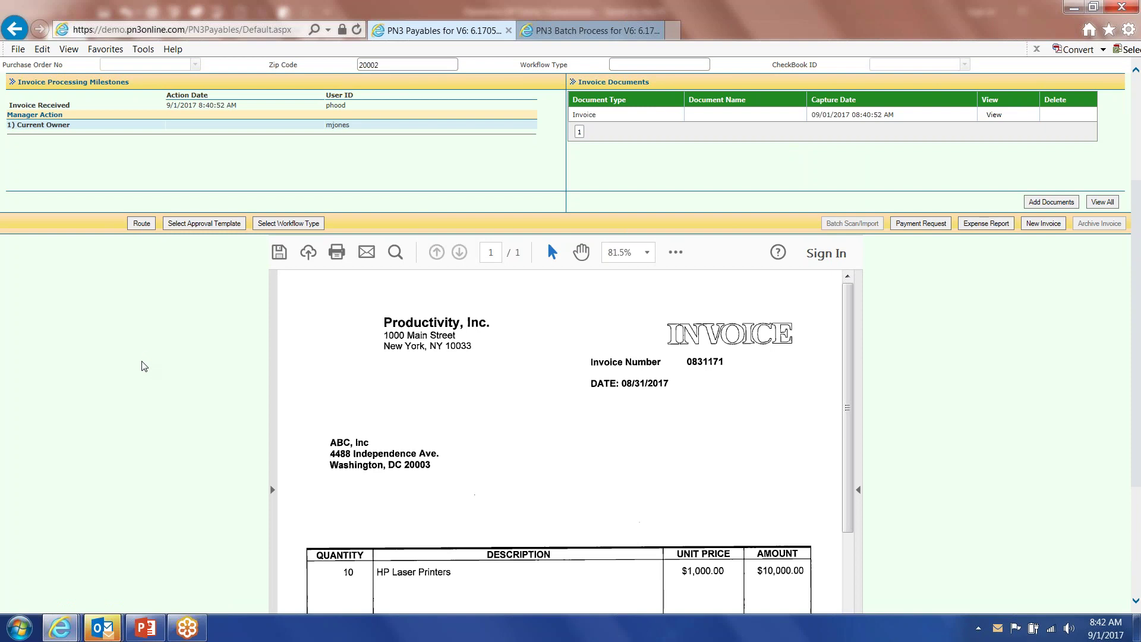
pyautogui.scroll(-3, 1138, 287)
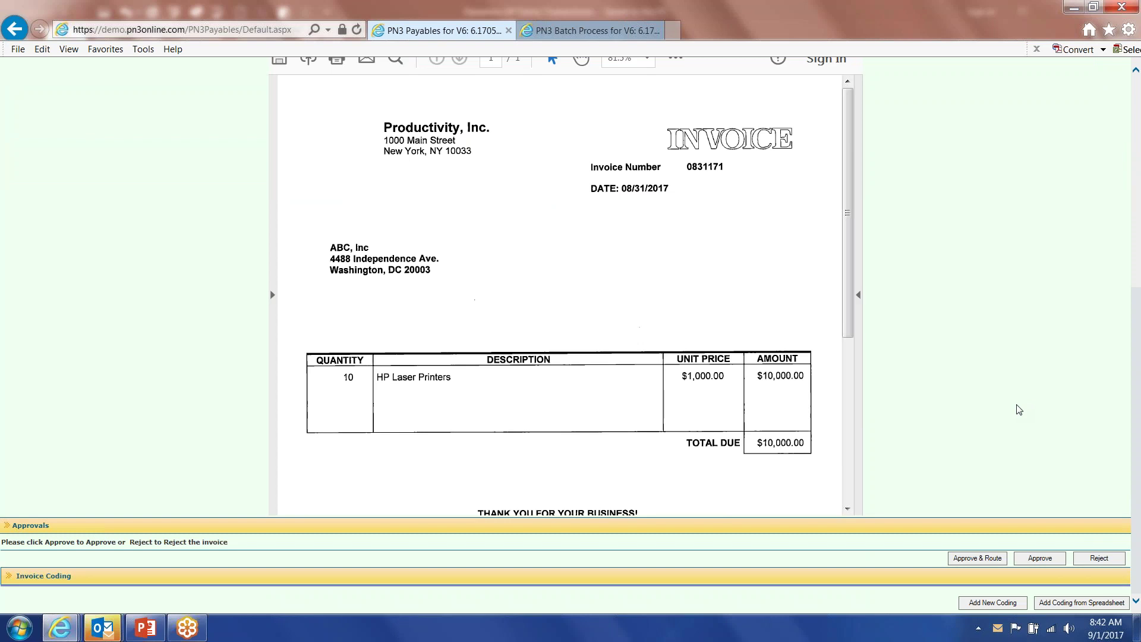
pyautogui.click(1045, 560)
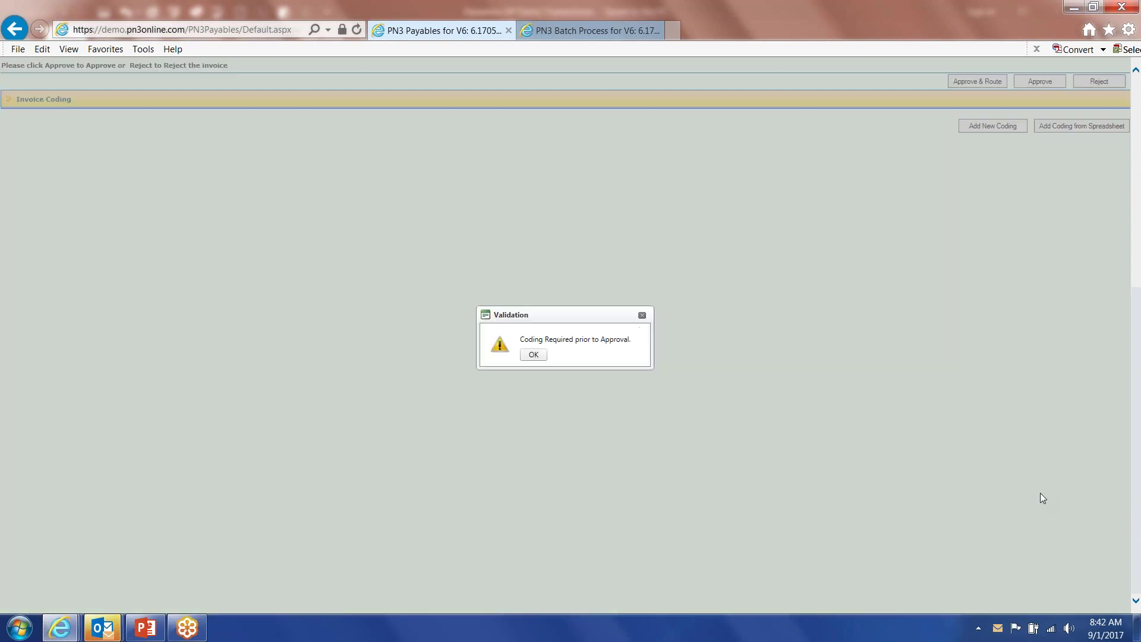
# Acknowledge the coding-required warning and add a coding line prefilled with $10,000.00.
pyautogui.click(533, 355)
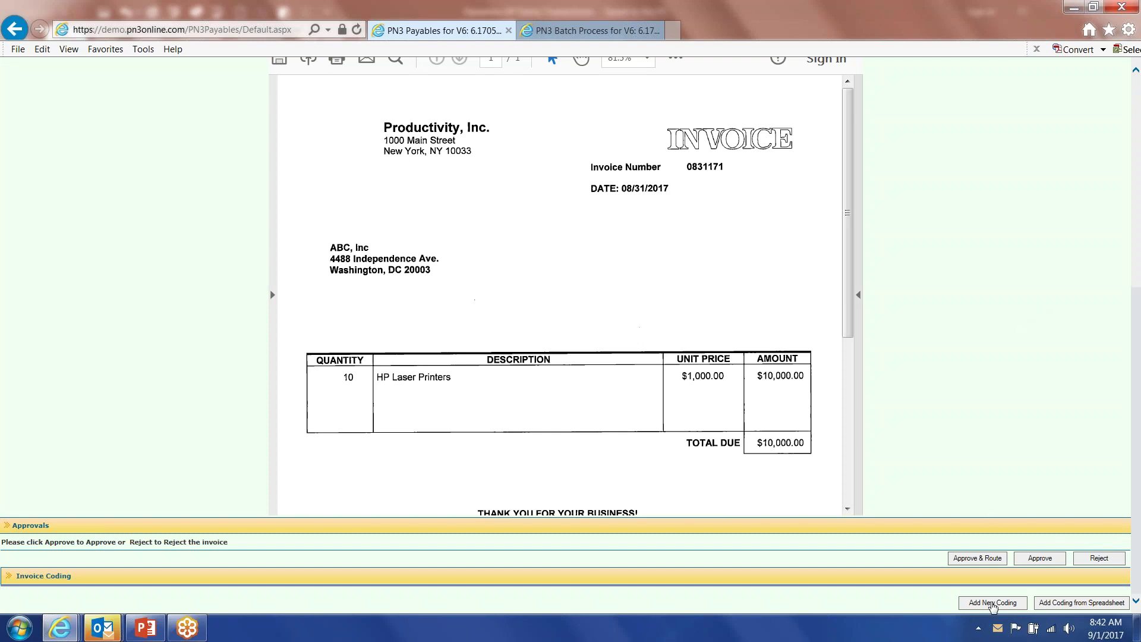
pyautogui.click(993, 602)
# Code $10,000 to Administration Bldg - Capital Equipment with description 'Demo', then approve the invoice.
pyautogui.scroll(-1, 973, 363)
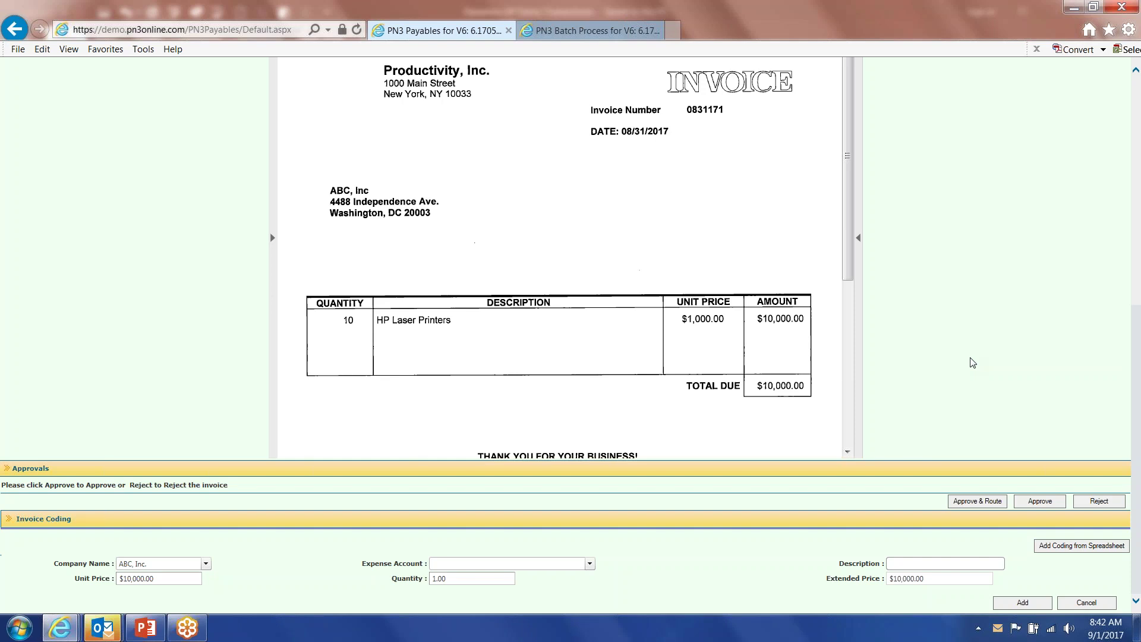
pyautogui.click(552, 565)
pyautogui.write('1-')
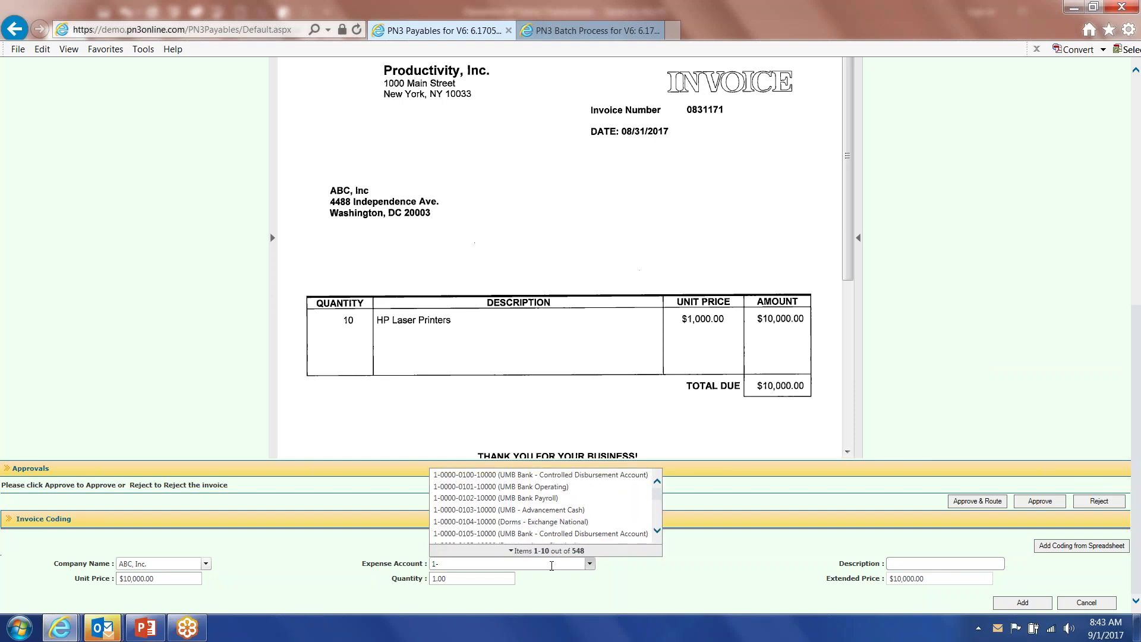
pyautogui.write('4090')
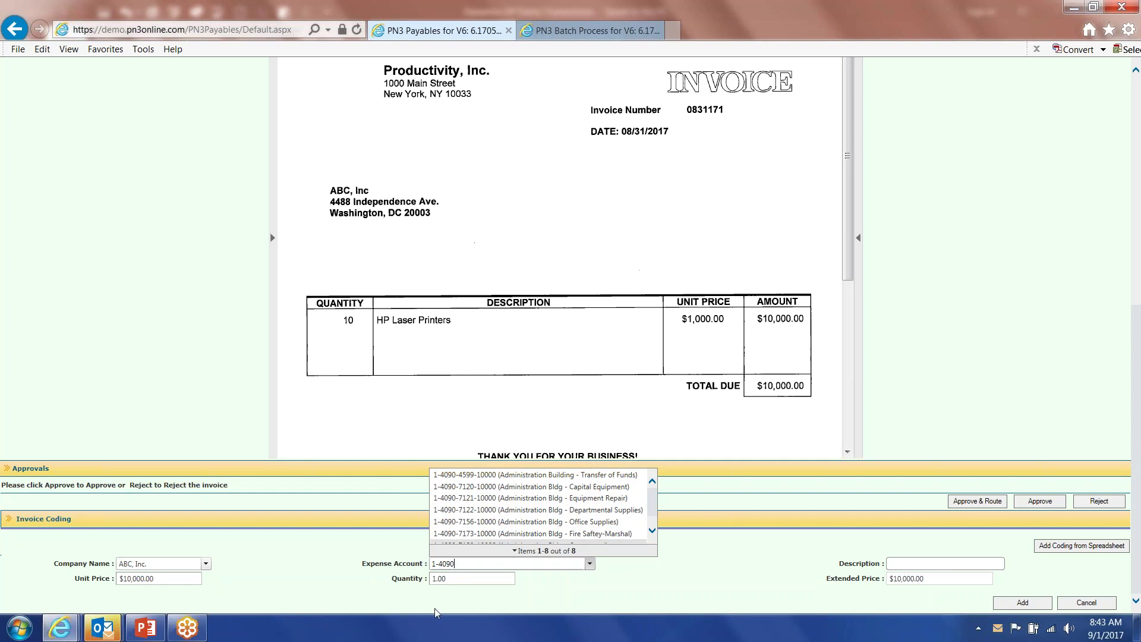
pyautogui.hotkey('ctrl', 'a')
pyautogui.write('capi')
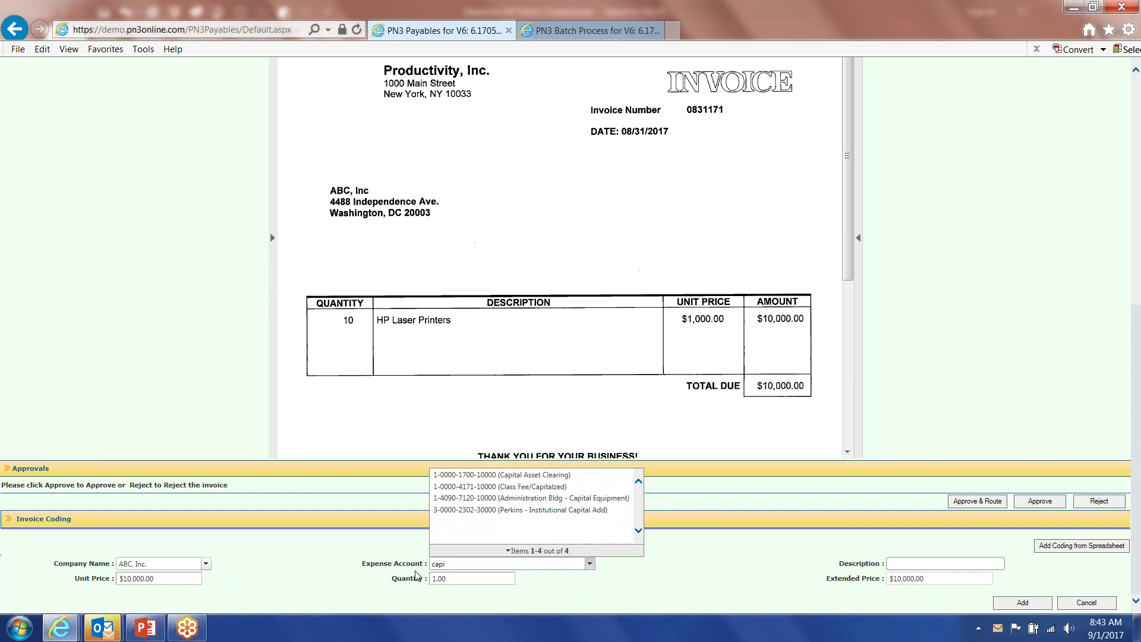
pyautogui.click(494, 499)
pyautogui.press('Tab')
pyautogui.write('Demo')
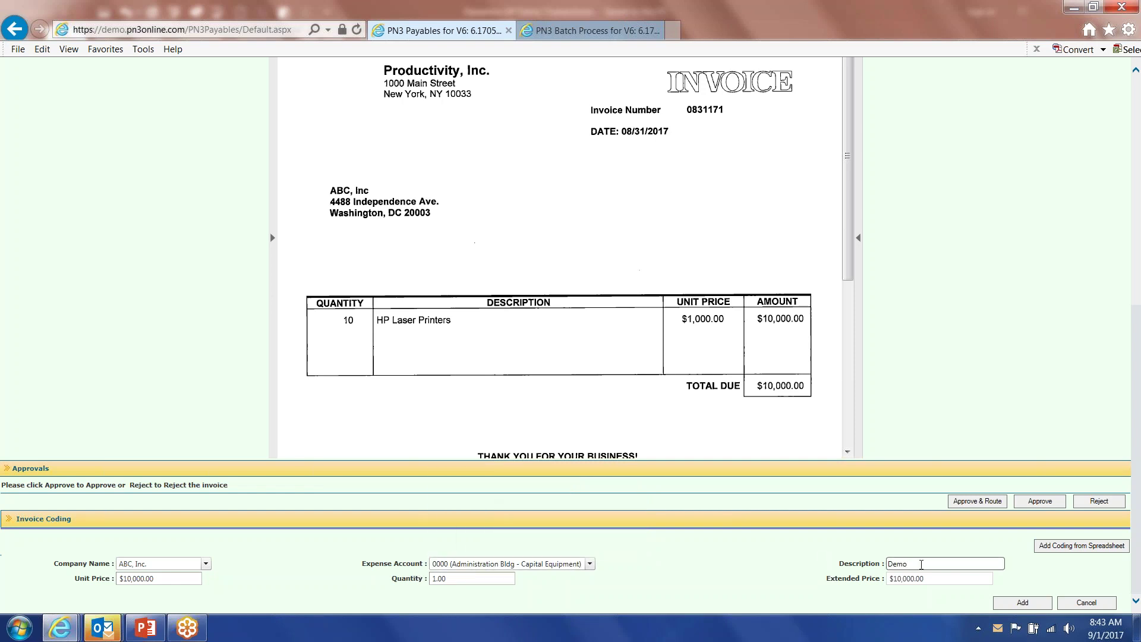
pyautogui.click(1020, 604)
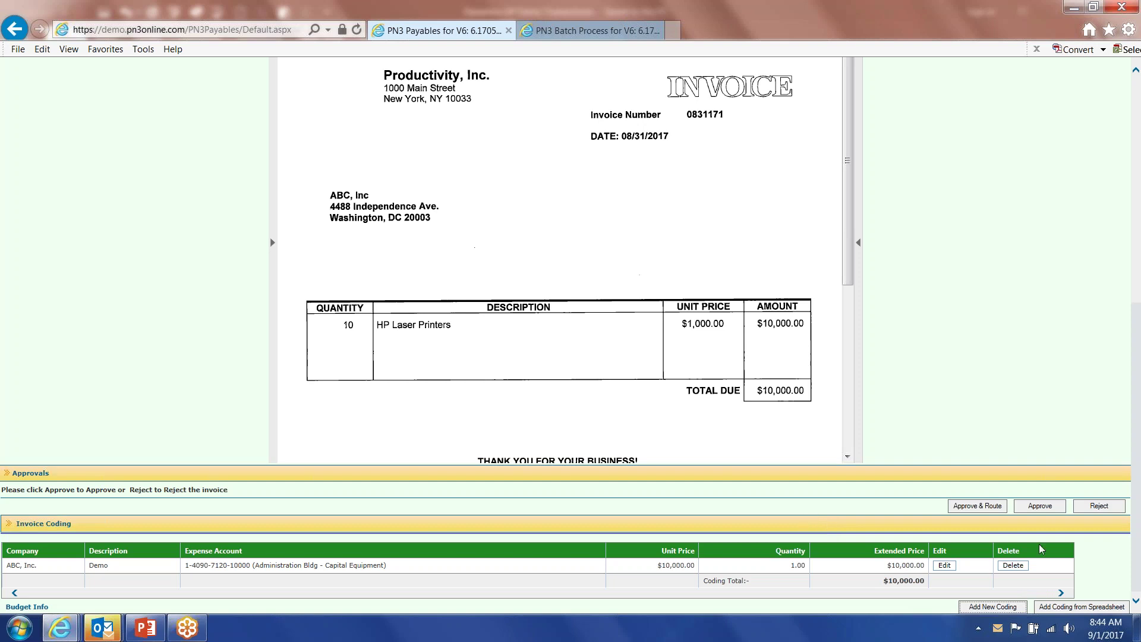
pyautogui.click(1040, 506)
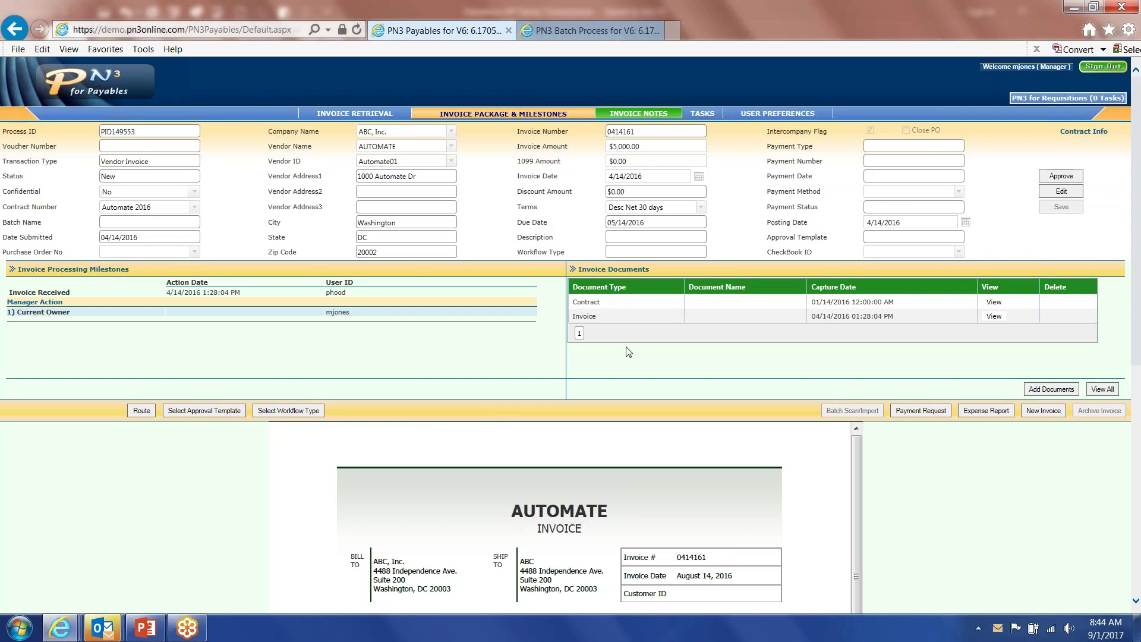
# Sign out, log in with the second manager's credentials, and open invoice PID150448.
pyautogui.click(1103, 67)
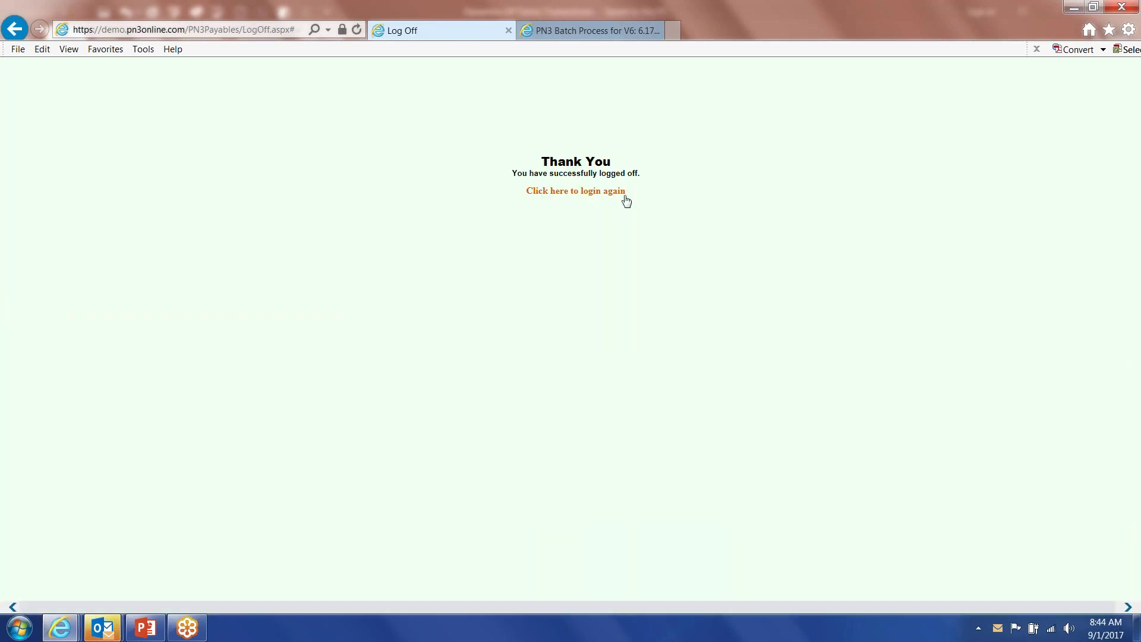
pyautogui.click(626, 197)
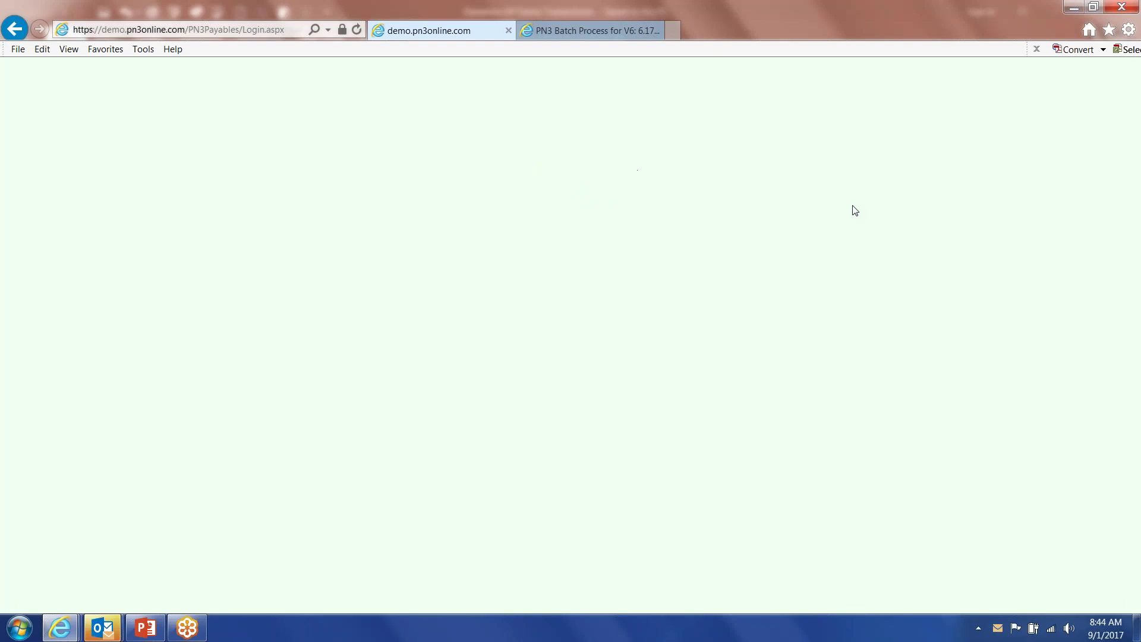
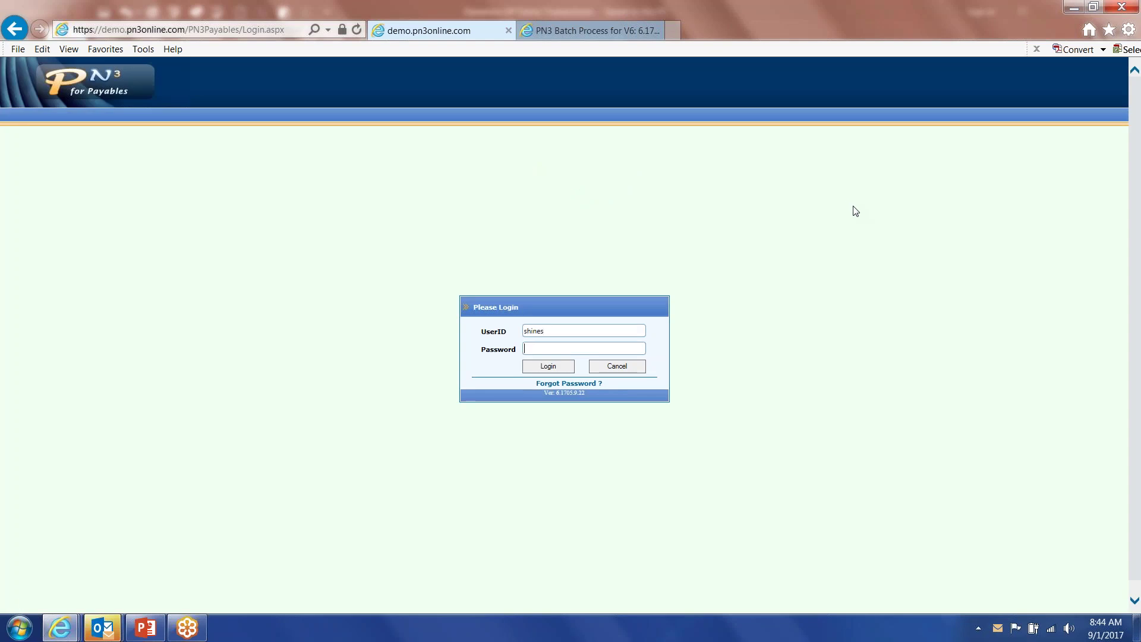
pyautogui.press('Return')
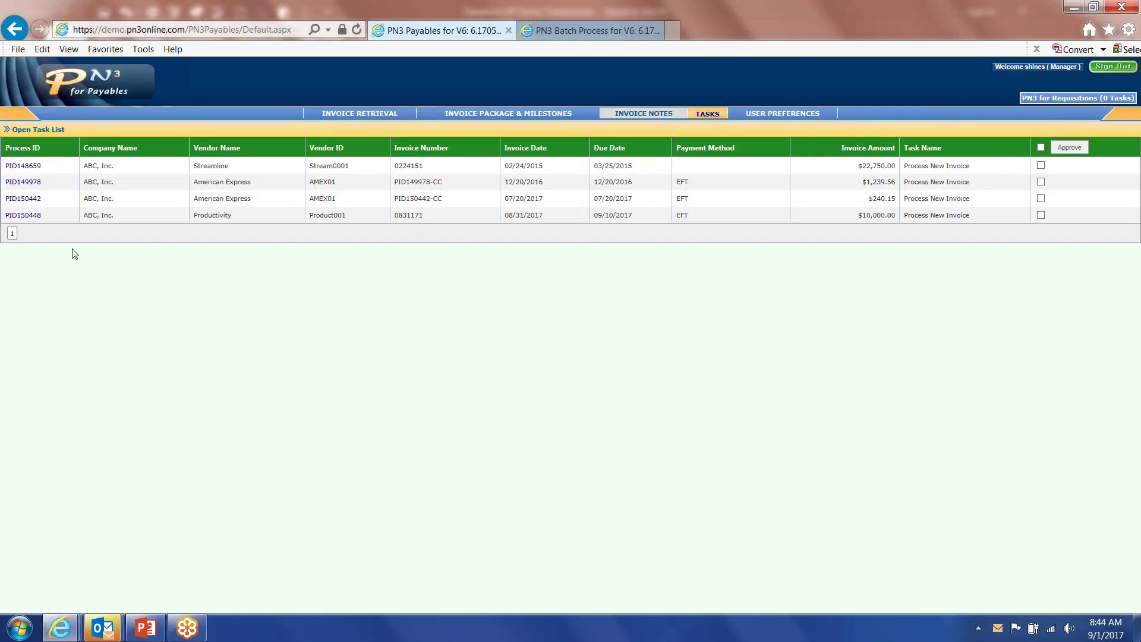
pyautogui.click(26, 215)
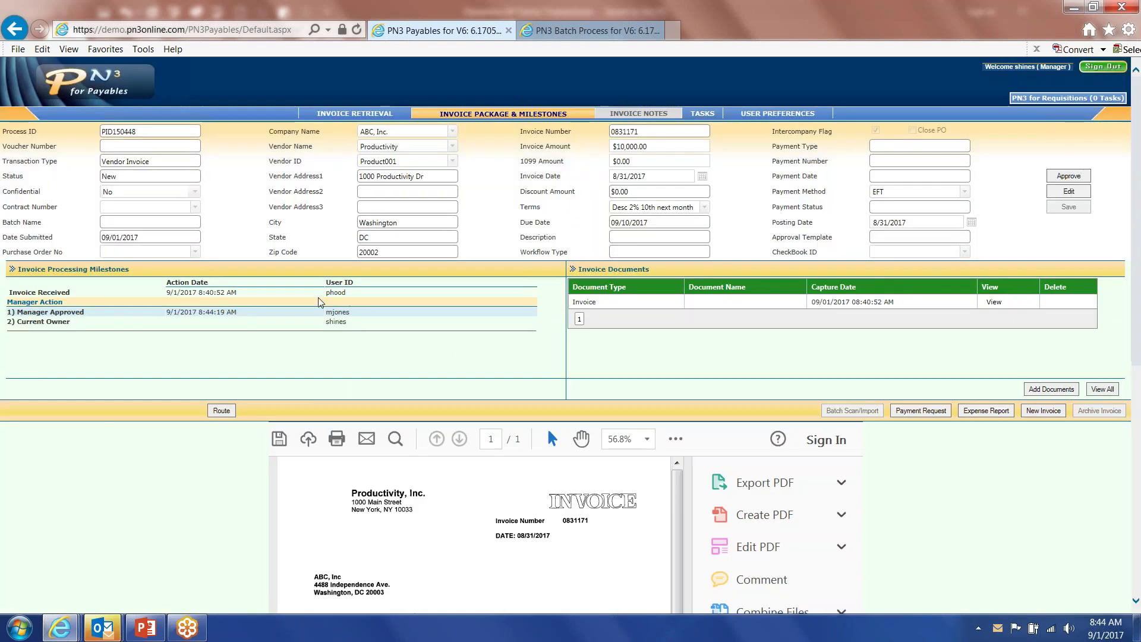
# Inspect the enlarged Productivity invoice PDF and its Capital Equipment coding, then approve PID150448.
pyautogui.scroll(-4, 1000, 403)
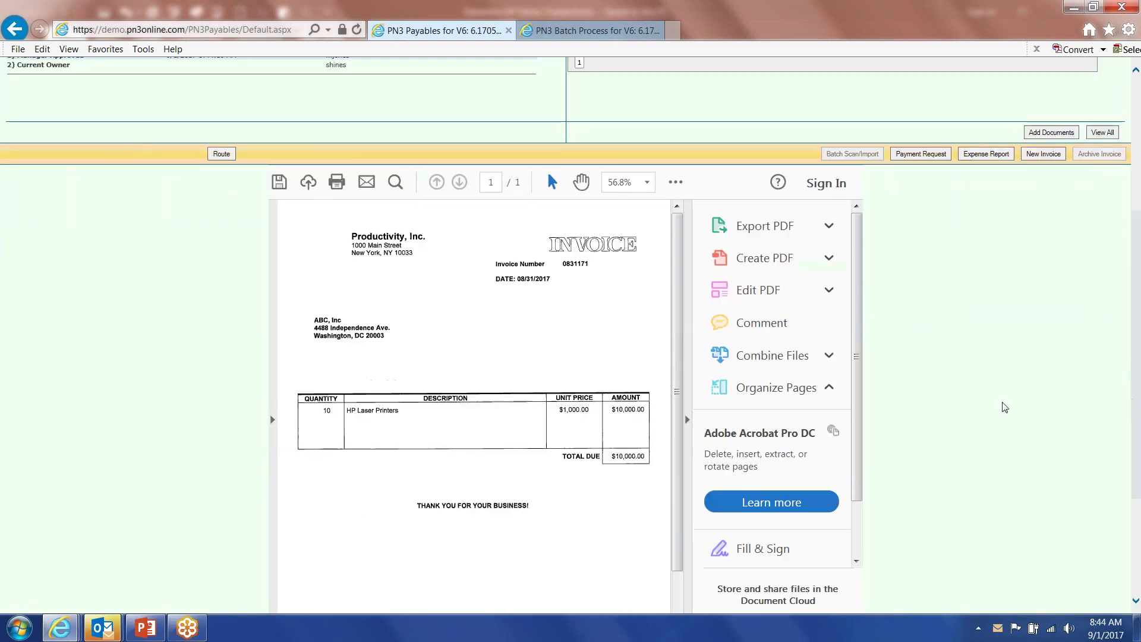
pyautogui.click(687, 419)
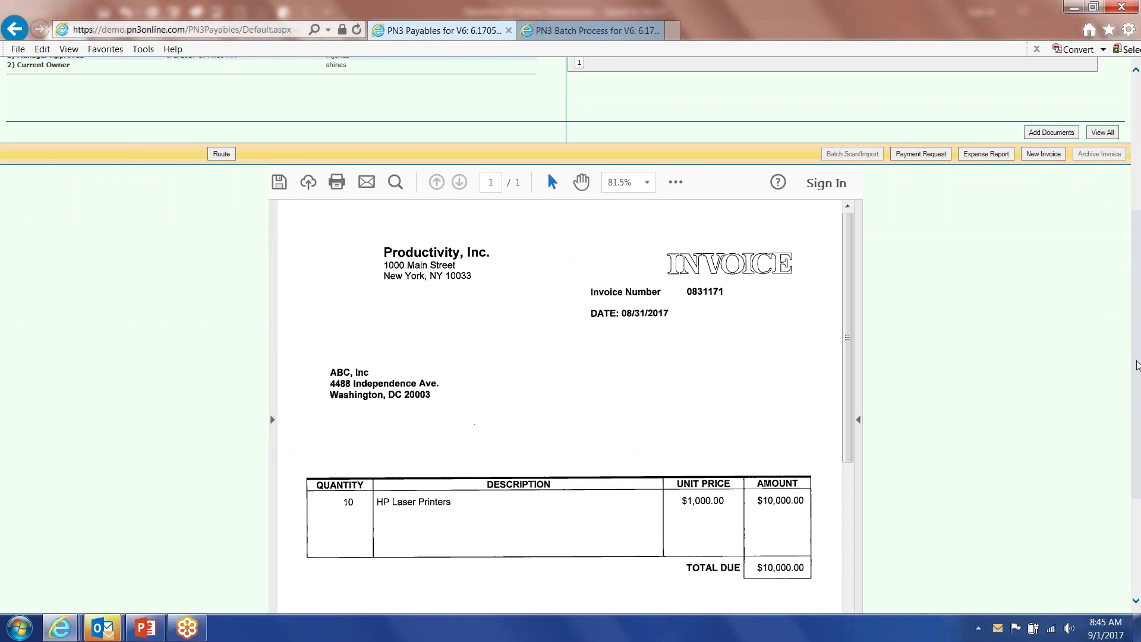
pyautogui.scroll(2, 1138, 359)
pyautogui.scroll(-1, 1140, 347)
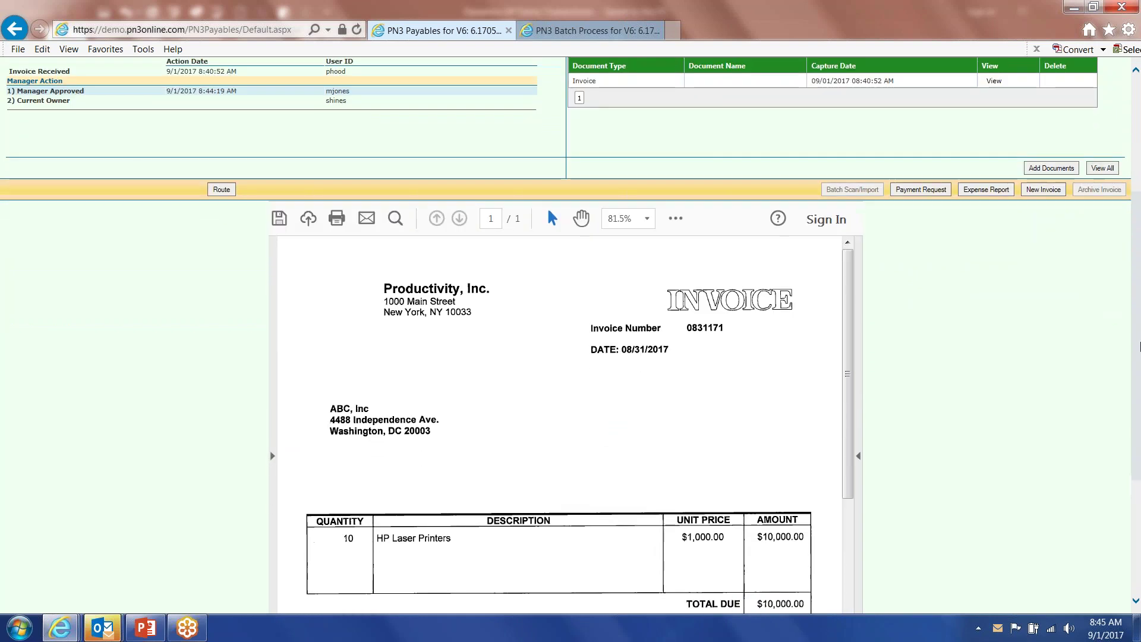
pyautogui.scroll(3, 1139, 346)
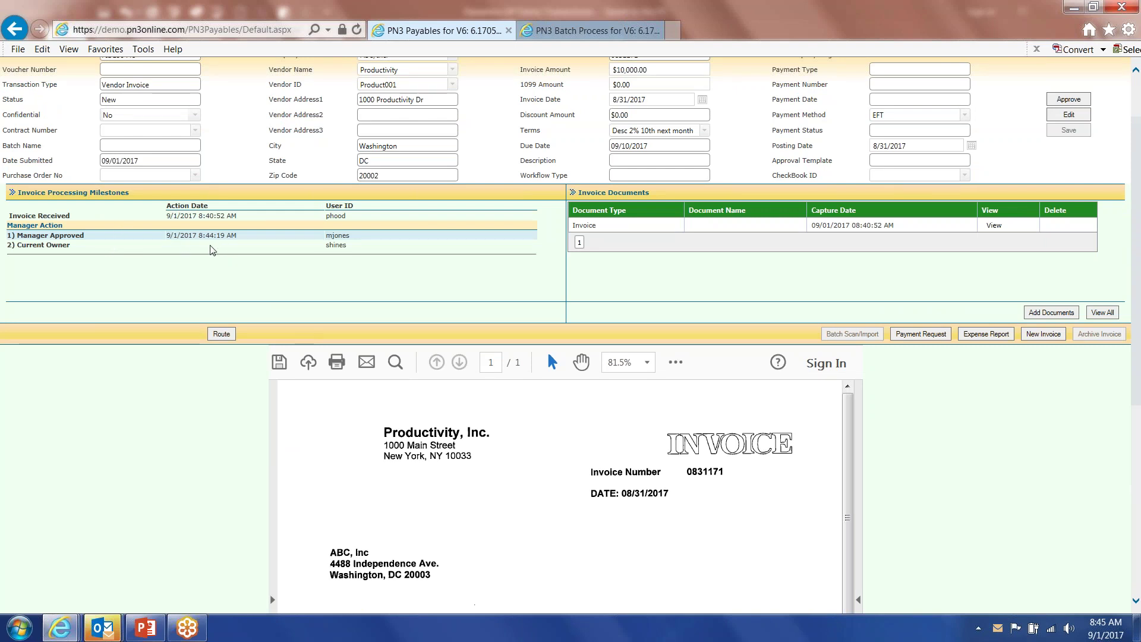
pyautogui.scroll(-5, 1106, 541)
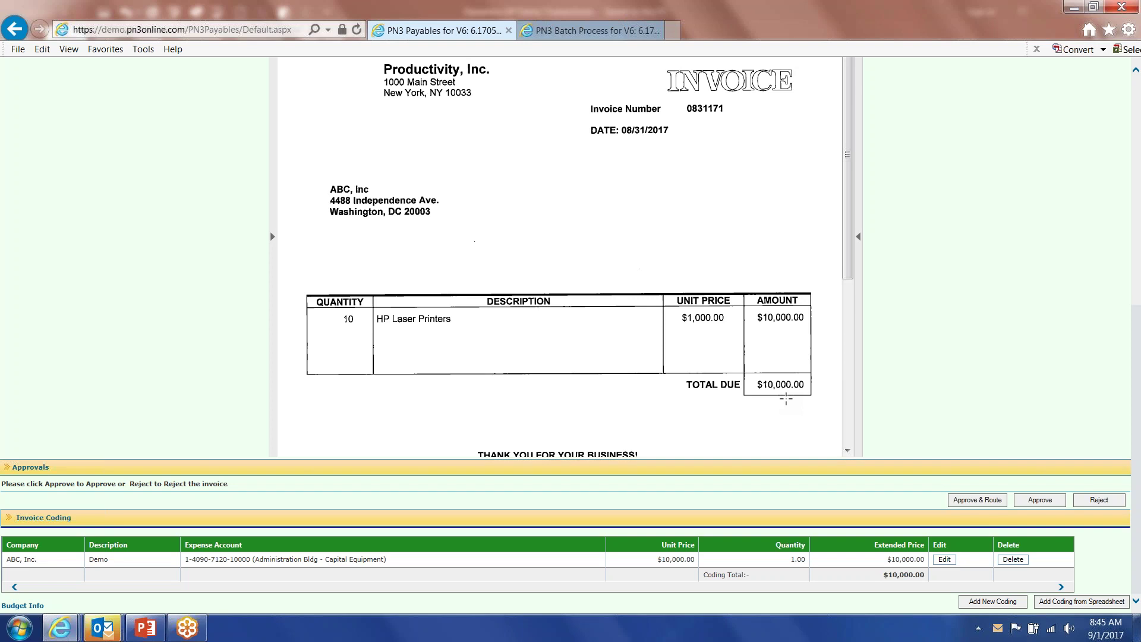
pyautogui.click(1044, 505)
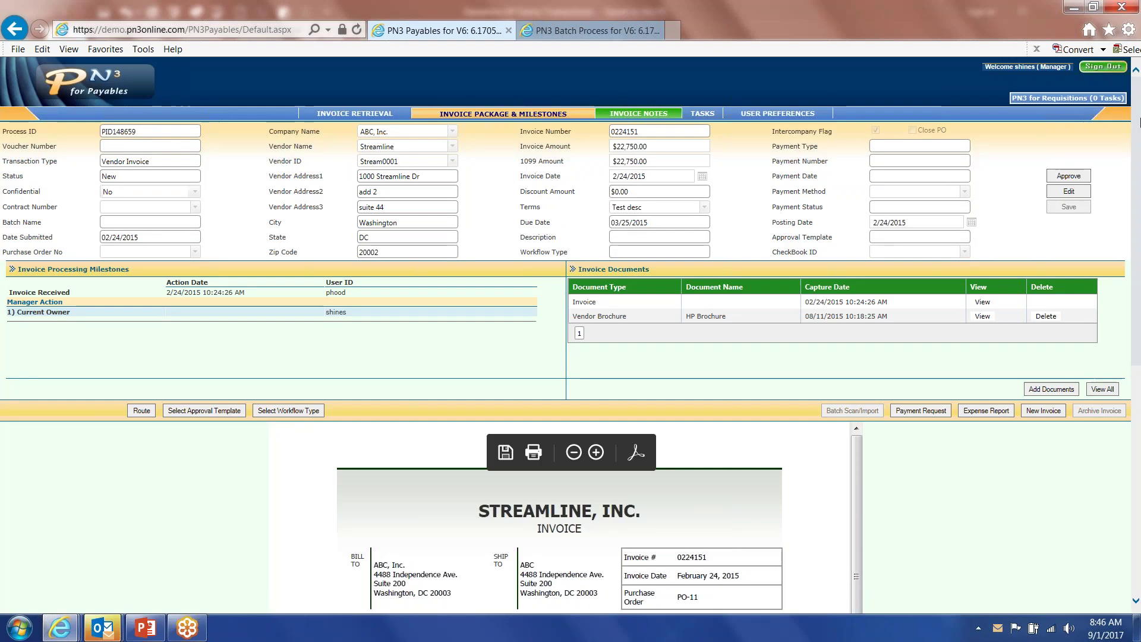
# Sign out of the manager session and sign in with the AP processor's credentials.
pyautogui.click(1102, 67)
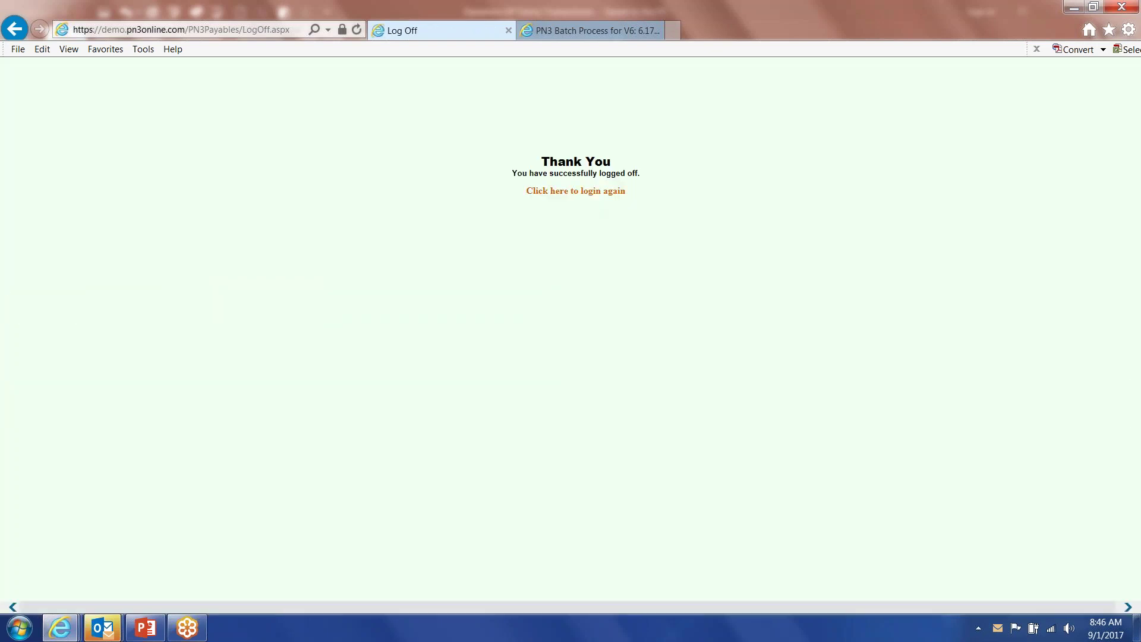
pyautogui.click(580, 189)
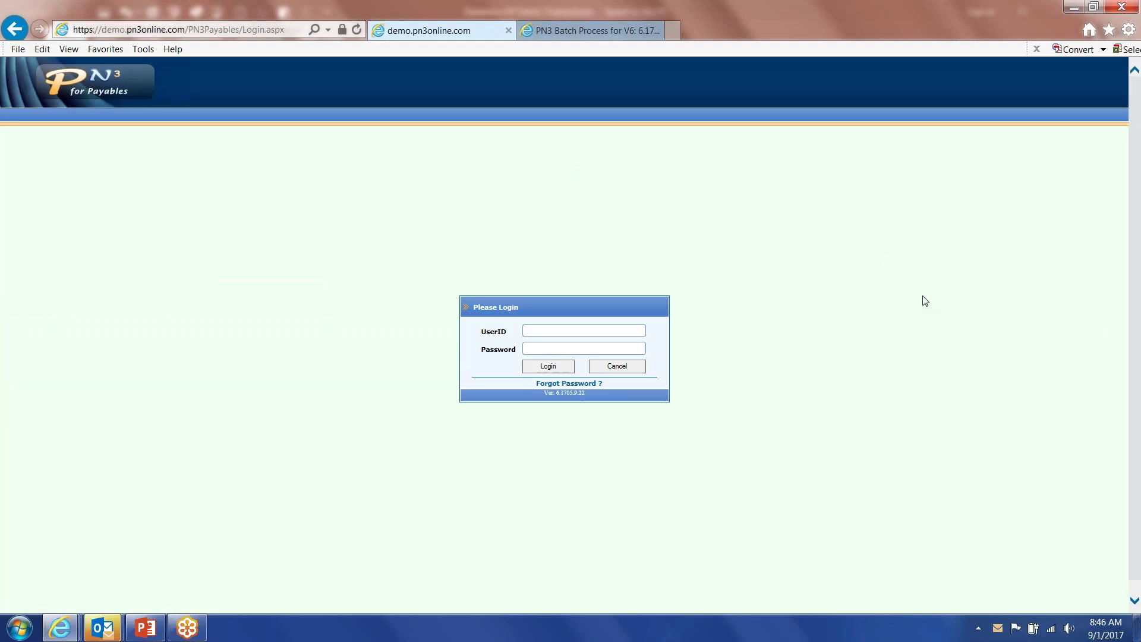
pyautogui.press('Return')
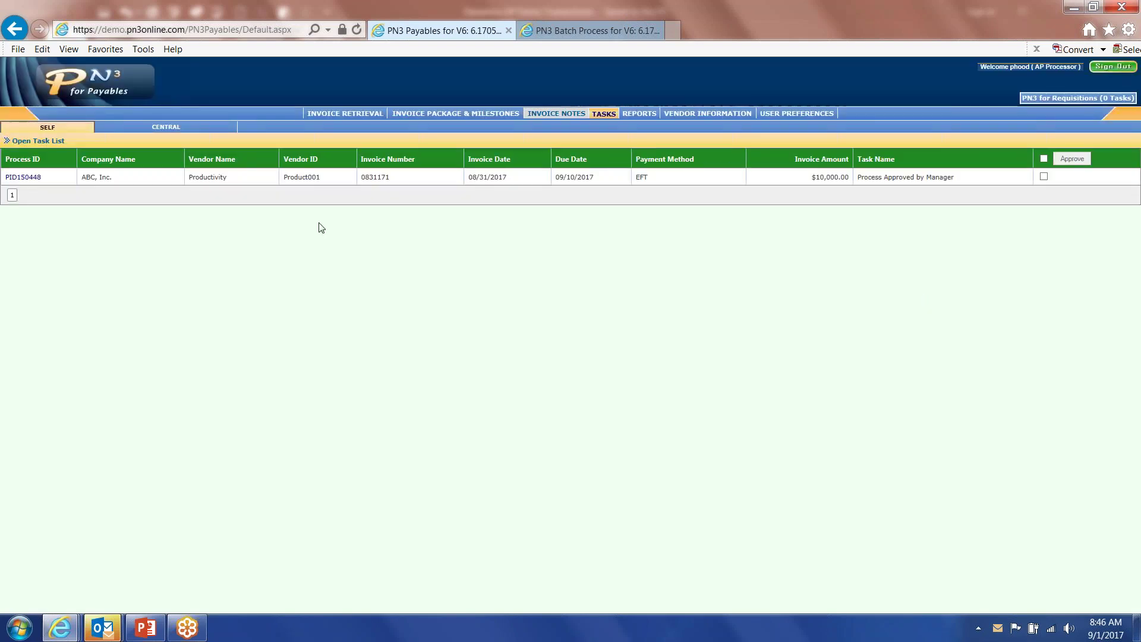
# Open PID150448 and scroll through its enlarged invoice image, manager approvals and coding.
pyautogui.click(32, 177)
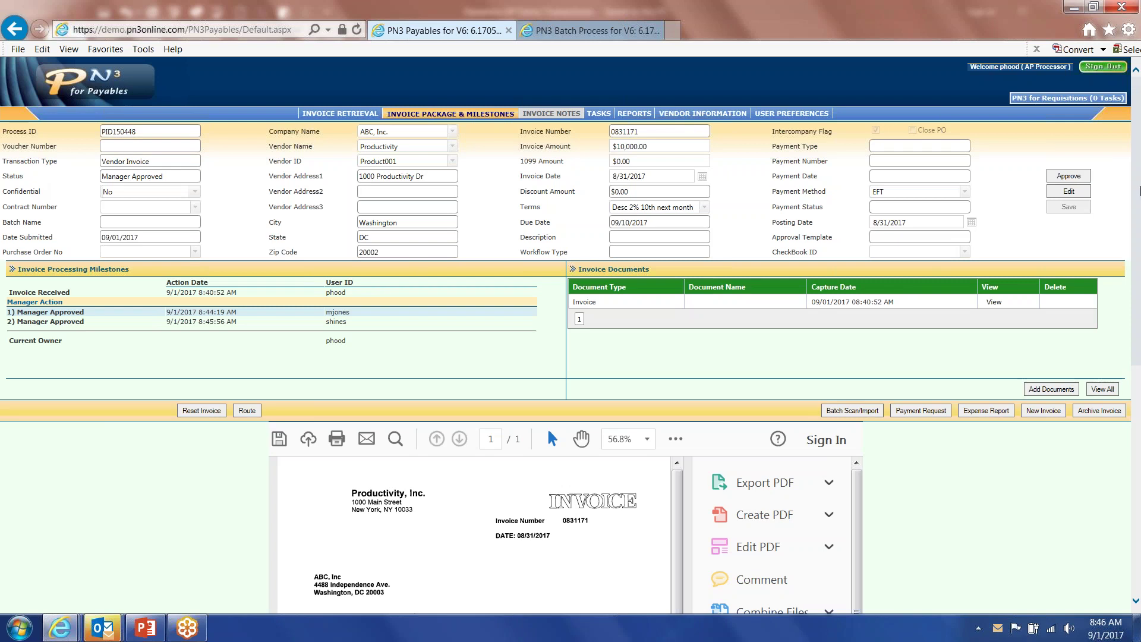
pyautogui.moveTo(1139, 191); pyautogui.dragTo(1140, 353)
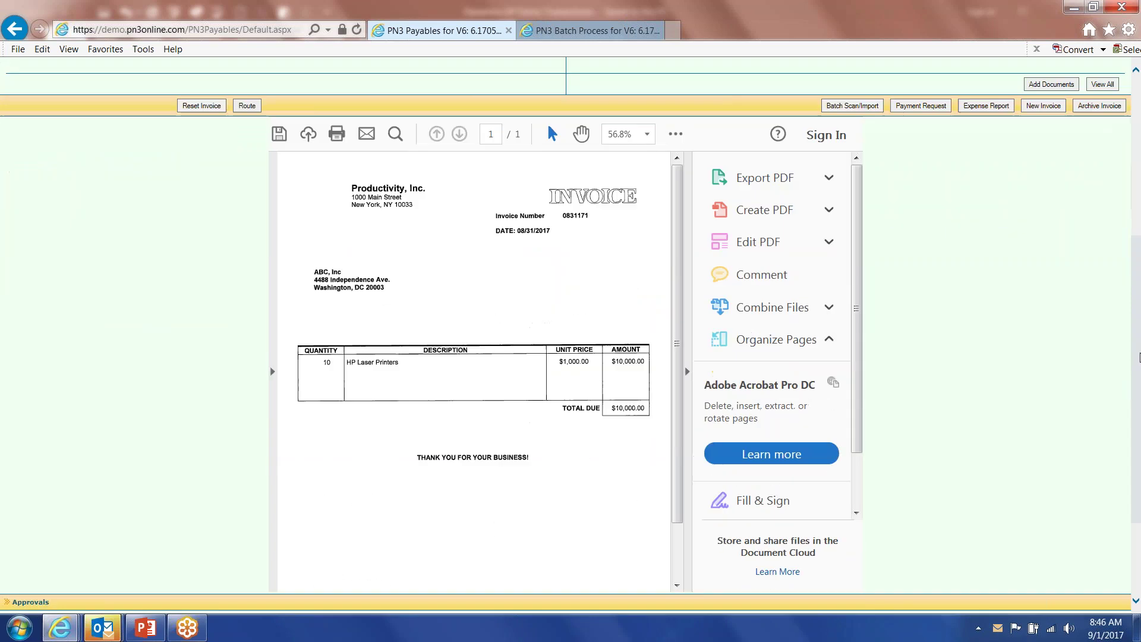
pyautogui.click(687, 372)
pyautogui.moveTo(1139, 340); pyautogui.dragTo(1140, 516)
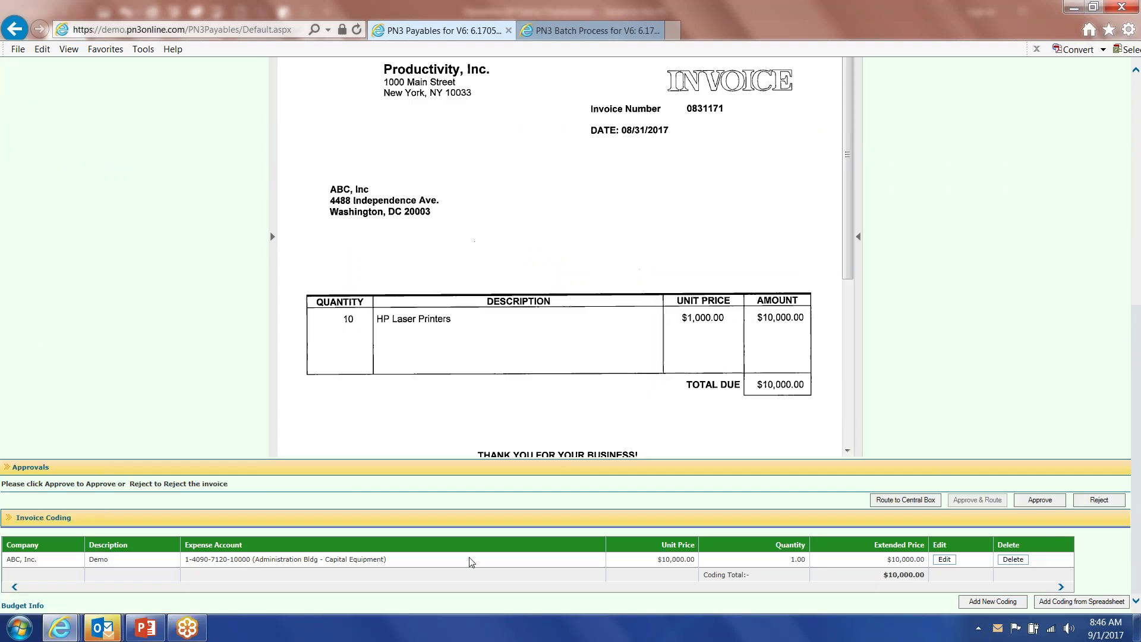
pyautogui.moveTo(1140, 487); pyautogui.dragTo(1139, 165)
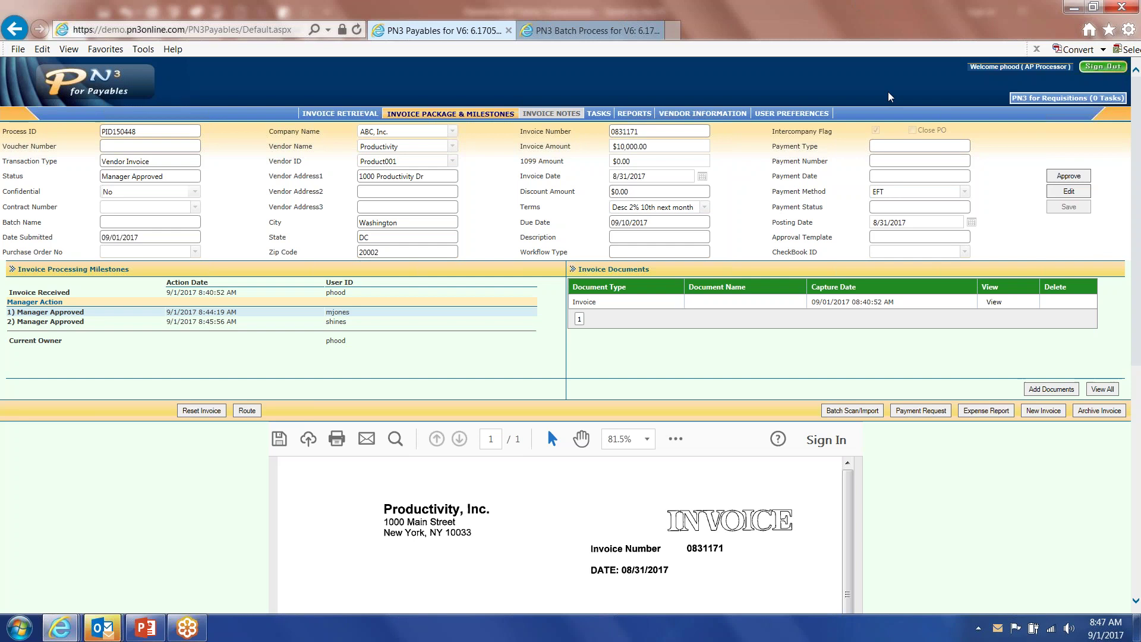
# Switch back to the first manager's account and start a new expense report from Invoice Package & Milestones.
pyautogui.click(1103, 67)
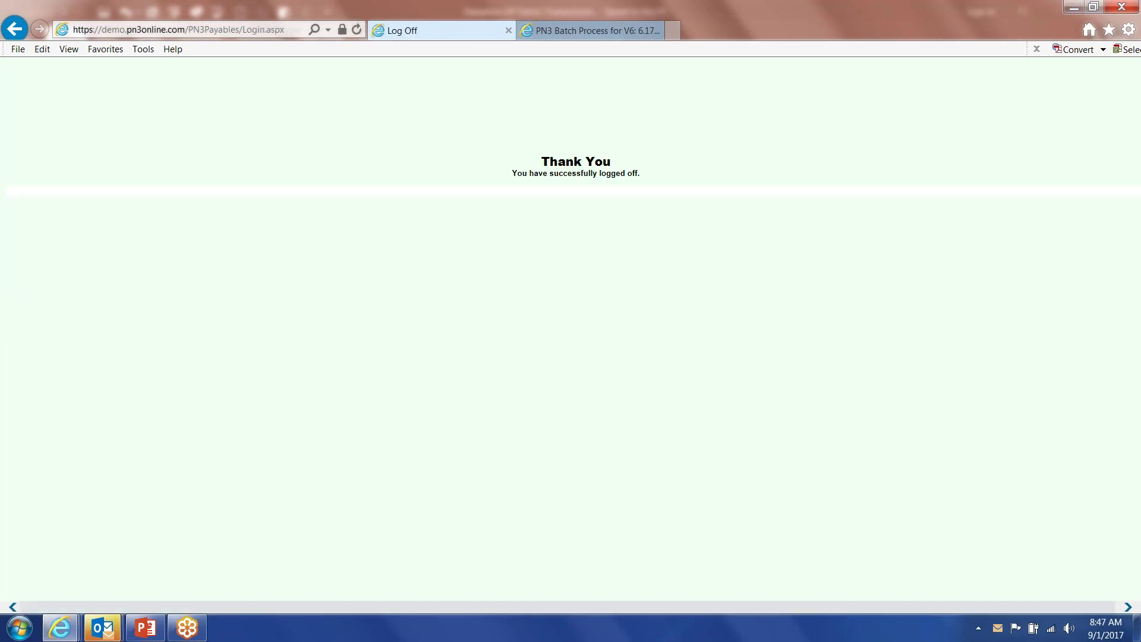
pyautogui.click(616, 193)
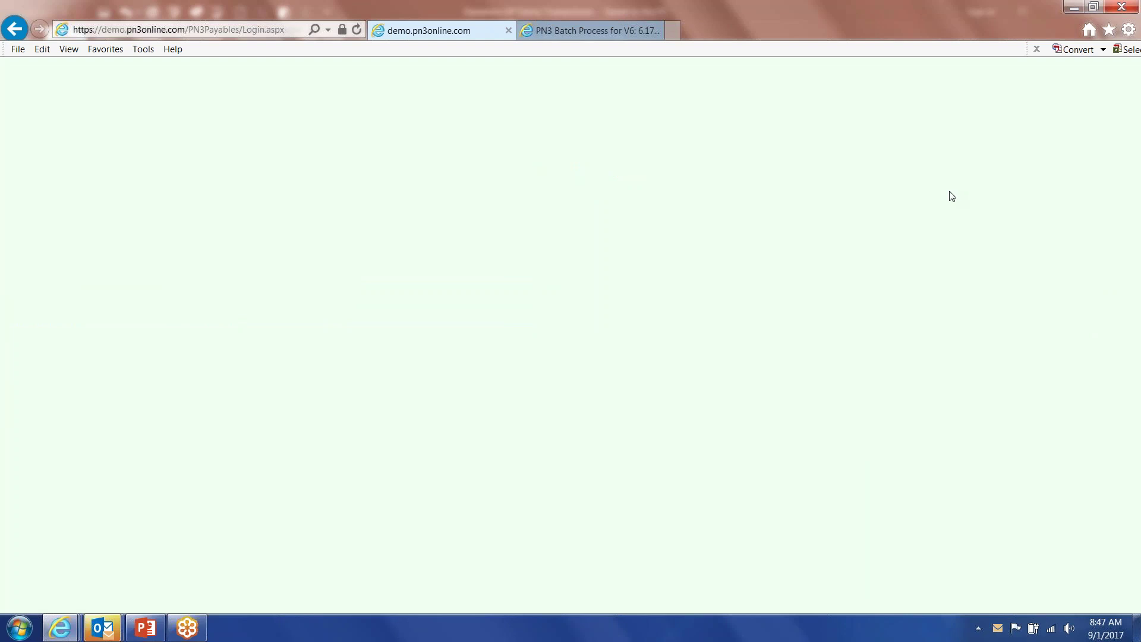
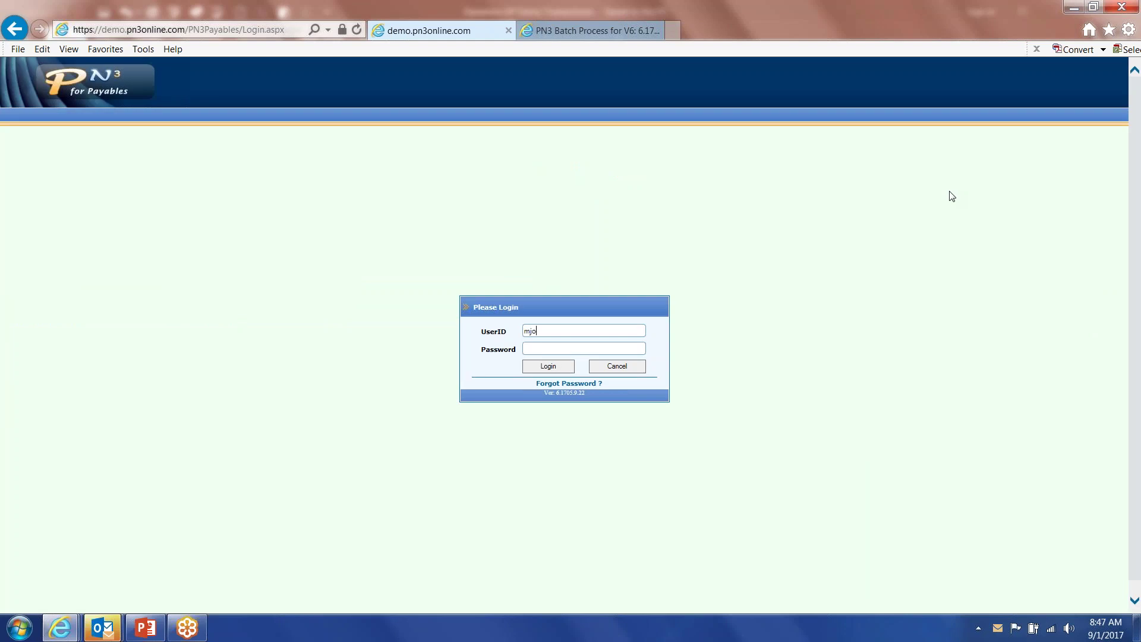
pyautogui.press('Return')
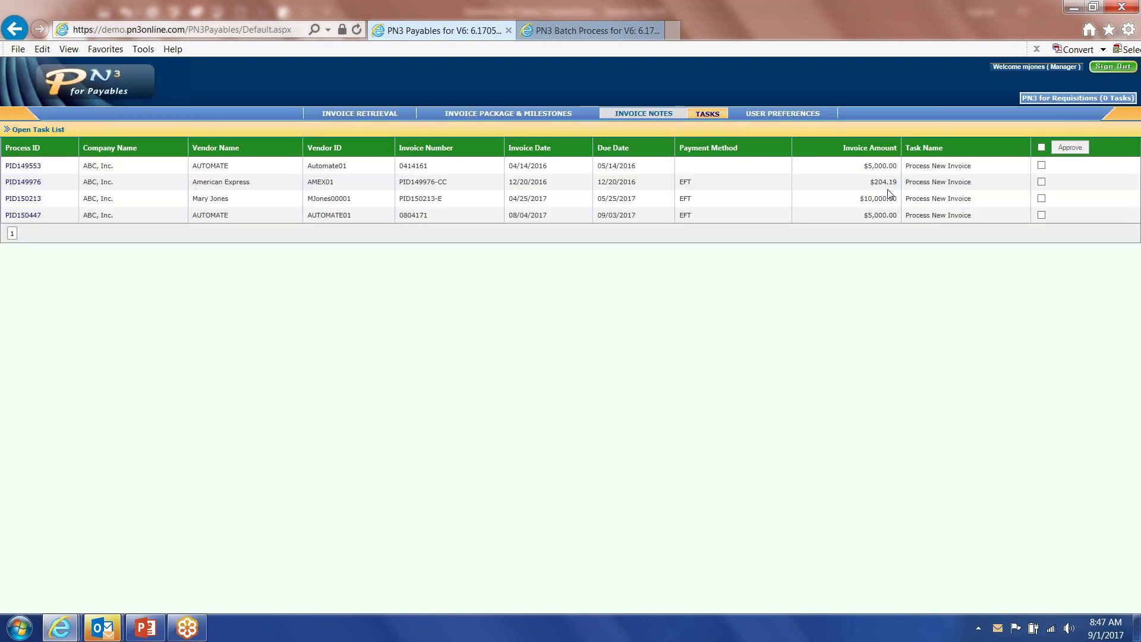
pyautogui.click(519, 116)
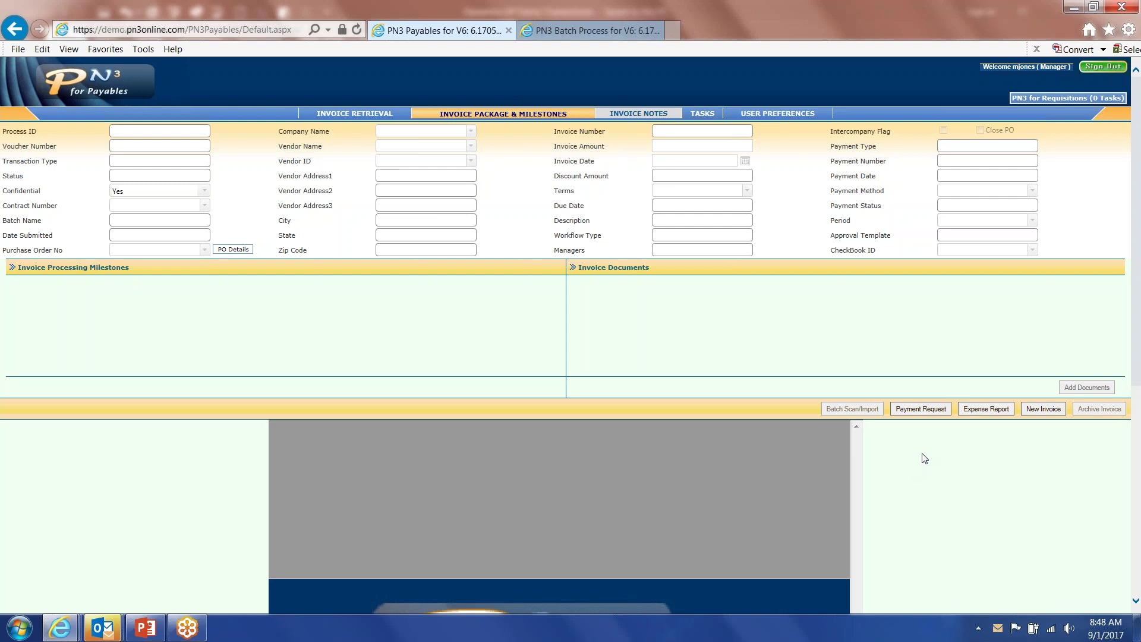
pyautogui.click(992, 410)
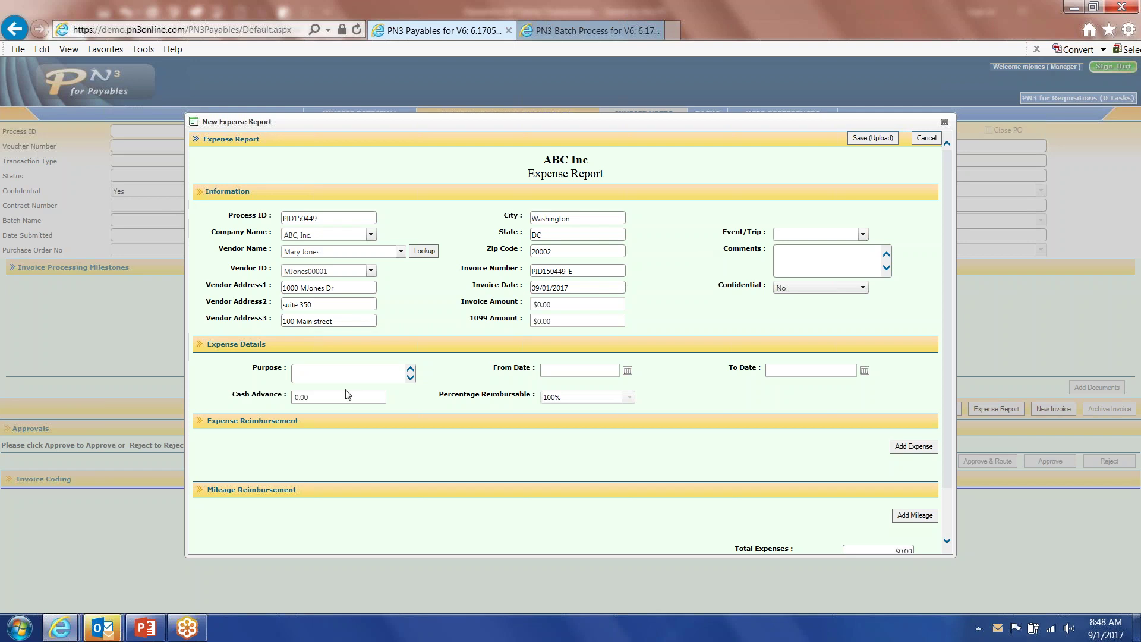
# Title the report 'August Expenses' with period 8/1/2017 to 8/31/2017.
pyautogui.write('Ausu')
pyautogui.press('BackSpace')
pyautogui.write('gust Expenses')
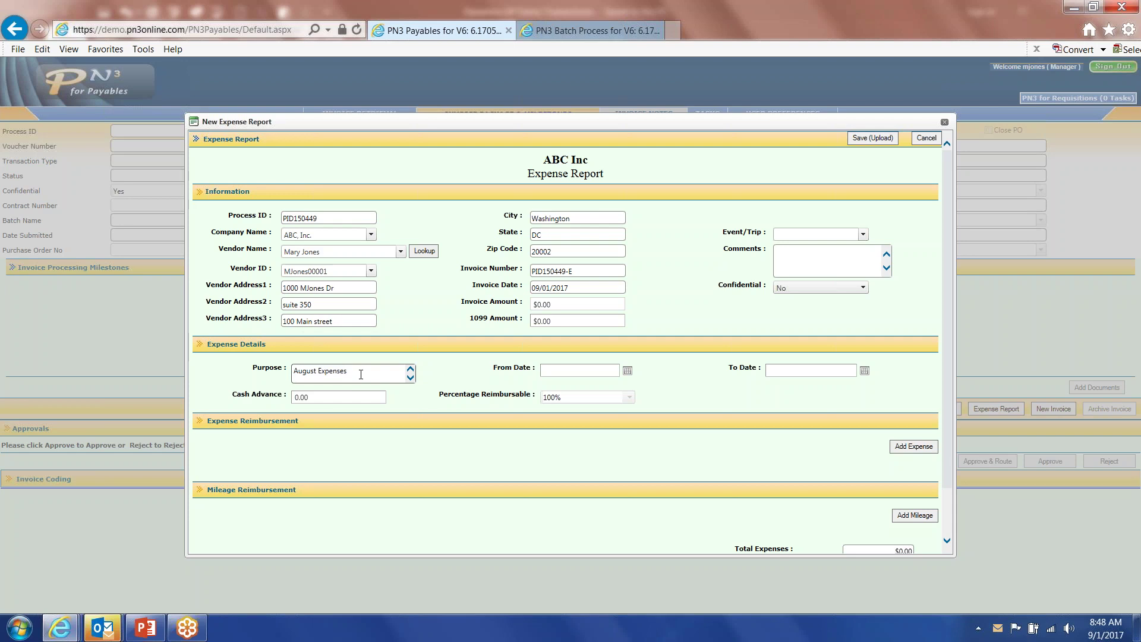
pyautogui.click(628, 372)
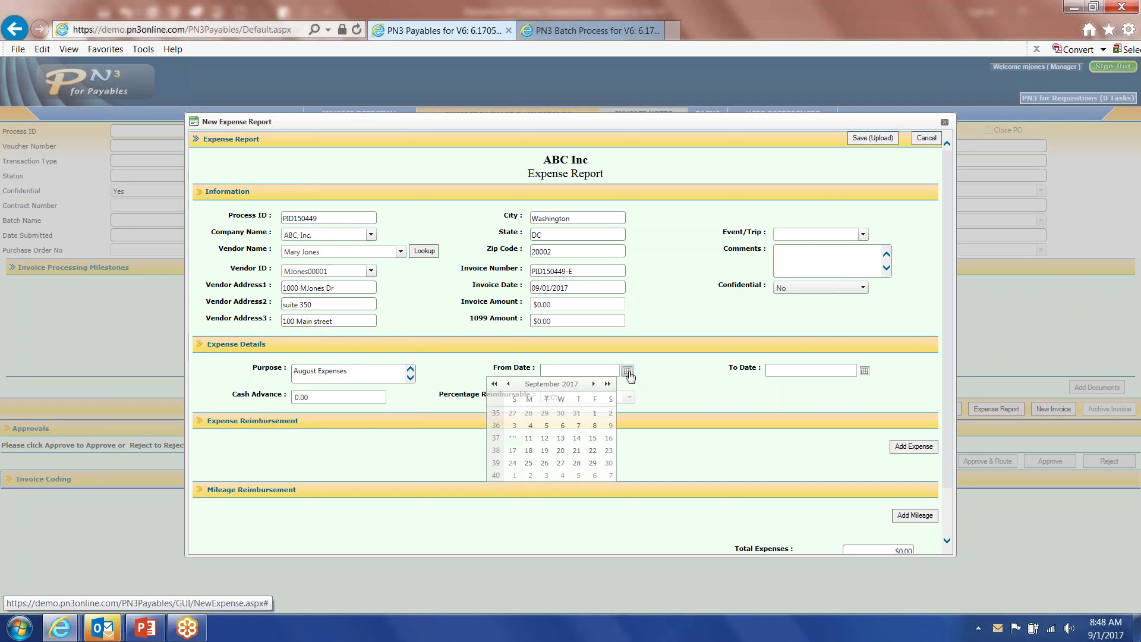
pyautogui.click(508, 384)
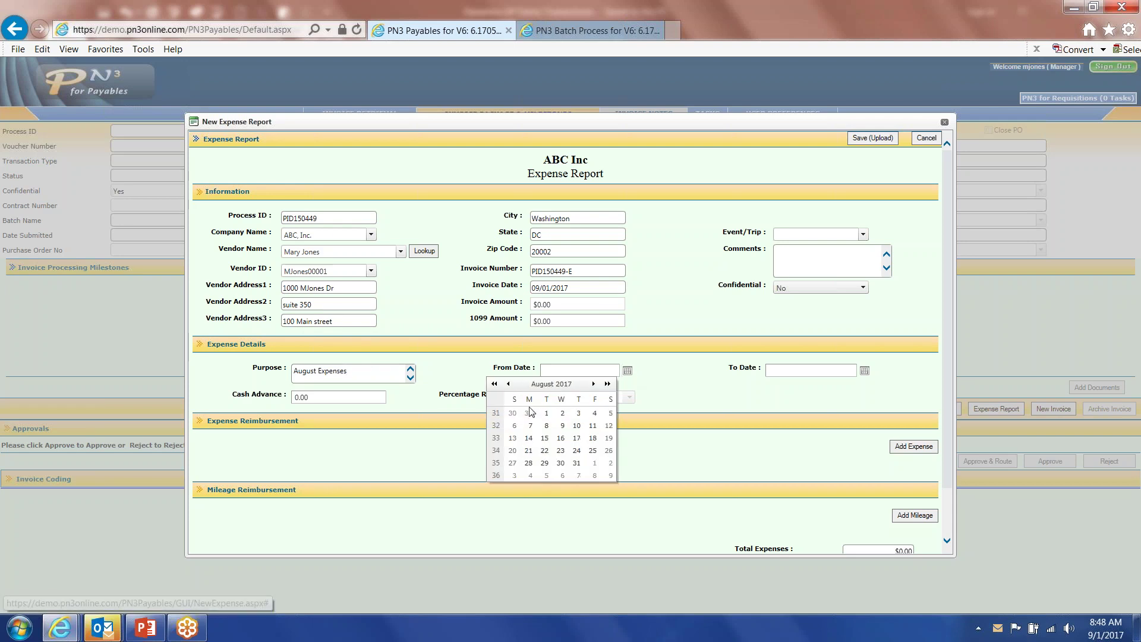
pyautogui.click(546, 413)
pyautogui.click(865, 370)
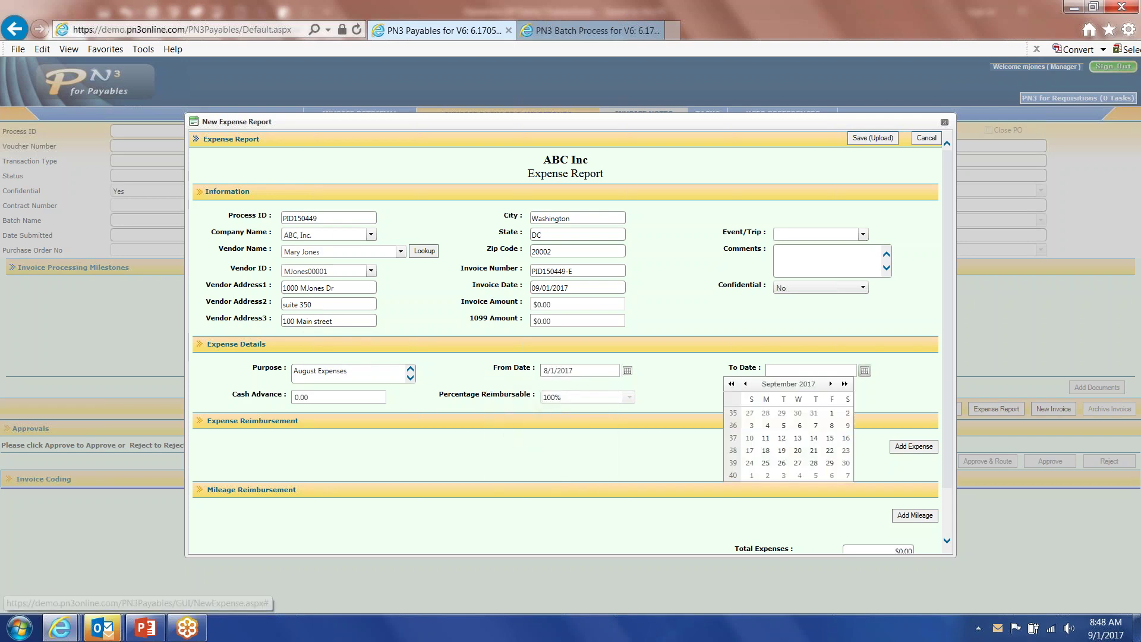
pyautogui.click(745, 384)
pyautogui.click(813, 463)
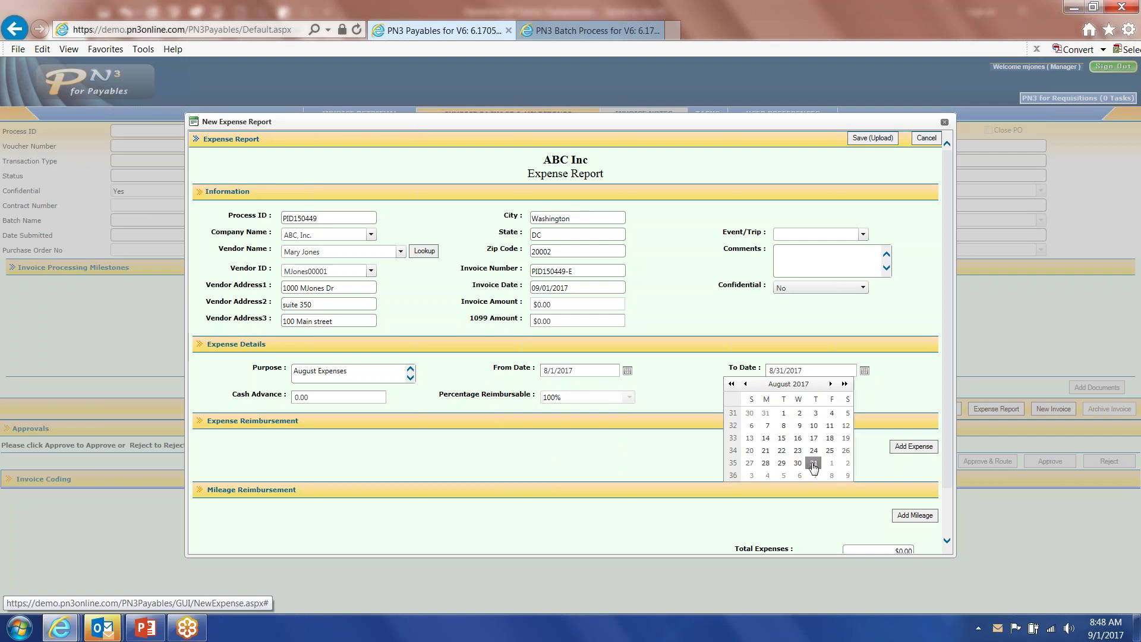
# Start an expense line dated 8/1/2017, location Boston, category Airfare.
pyautogui.click(912, 446)
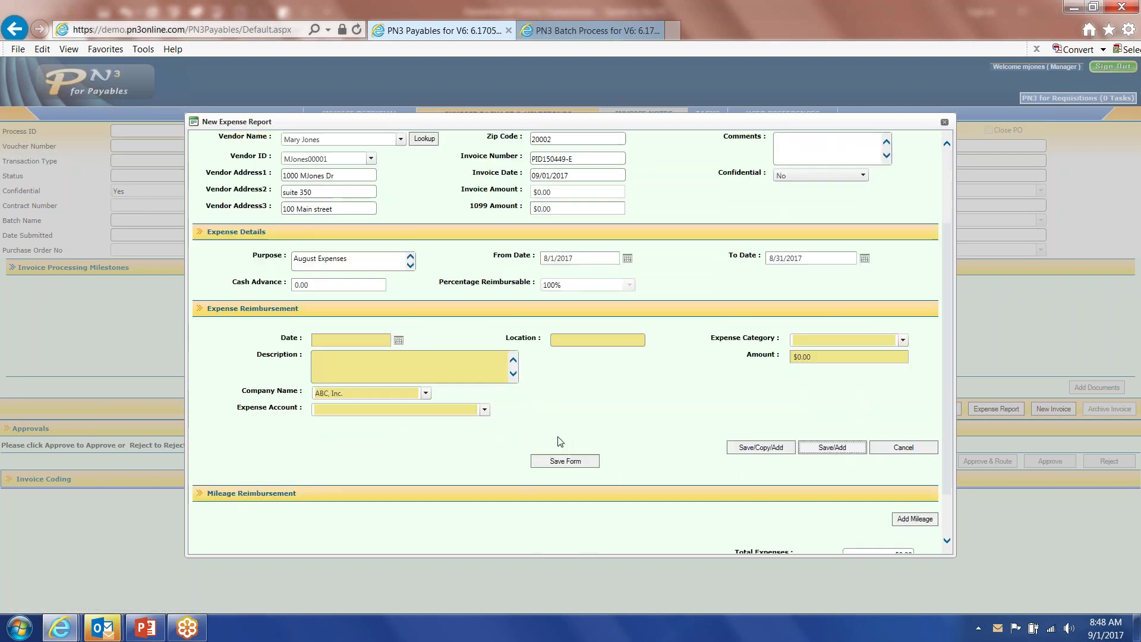
pyautogui.scroll(-1, 560, 441)
pyautogui.click(398, 279)
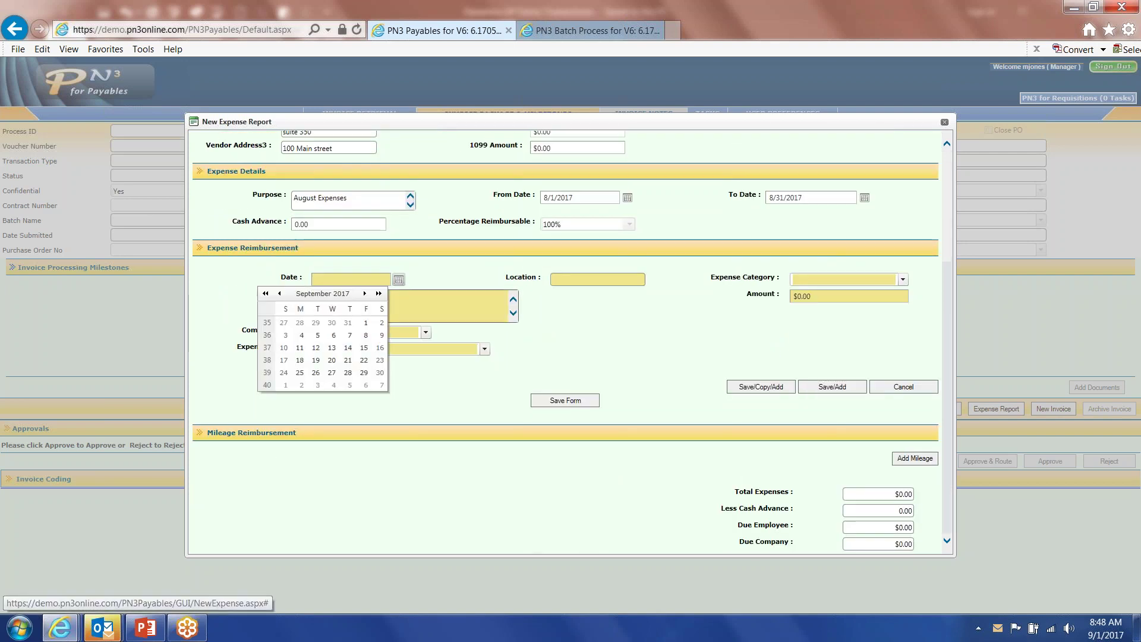
pyautogui.click(279, 293)
pyautogui.click(319, 323)
pyautogui.click(624, 279)
pyautogui.write('Boston')
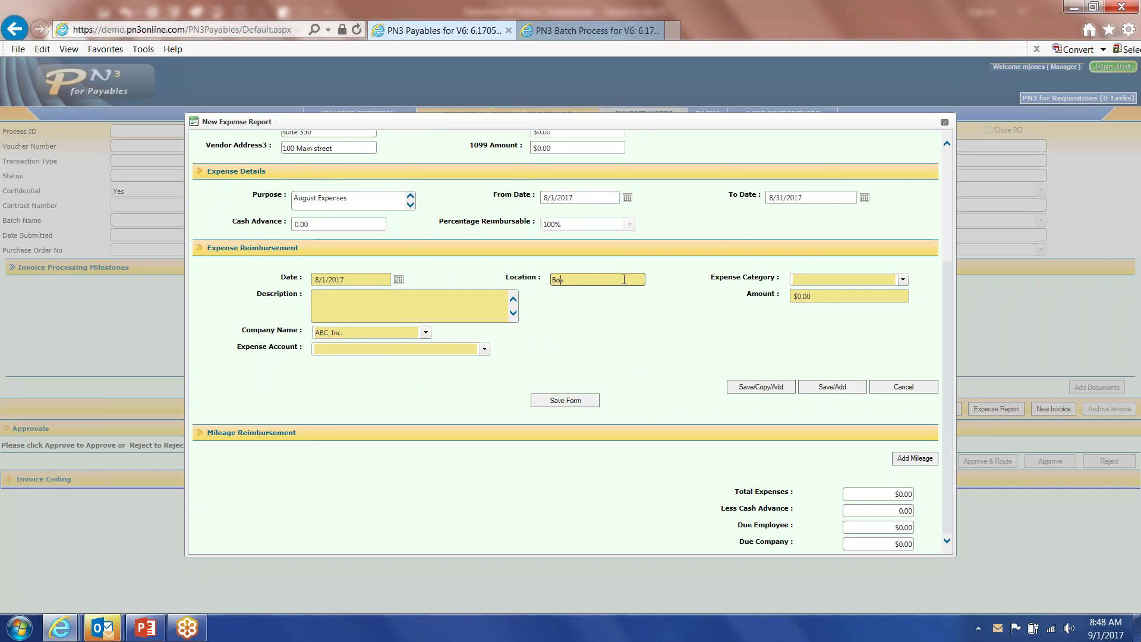
pyautogui.press('Tab')
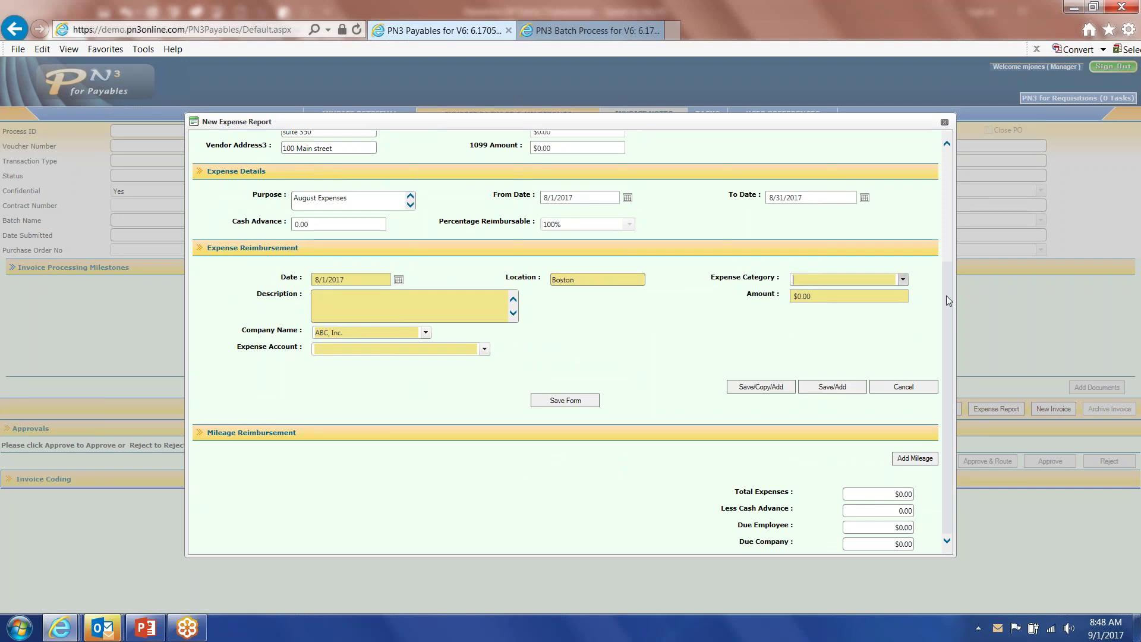
pyautogui.click(903, 280)
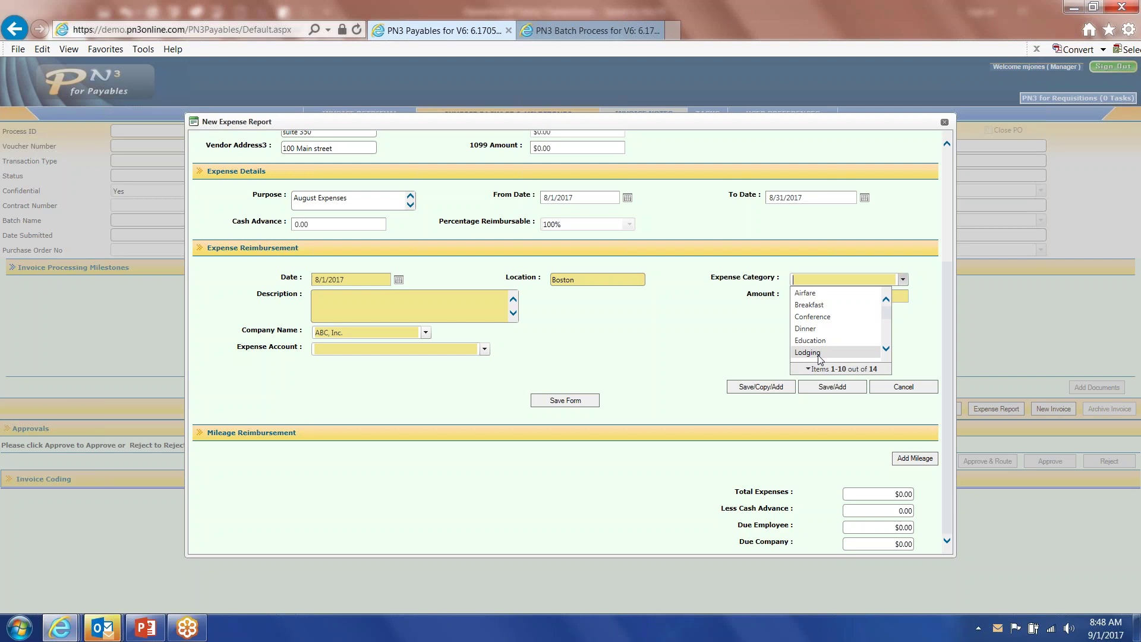
pyautogui.click(812, 297)
# Describe it as 'United Airlines', amount 345.09, account UMB Bank Operating, and save the line.
pyautogui.click(463, 314)
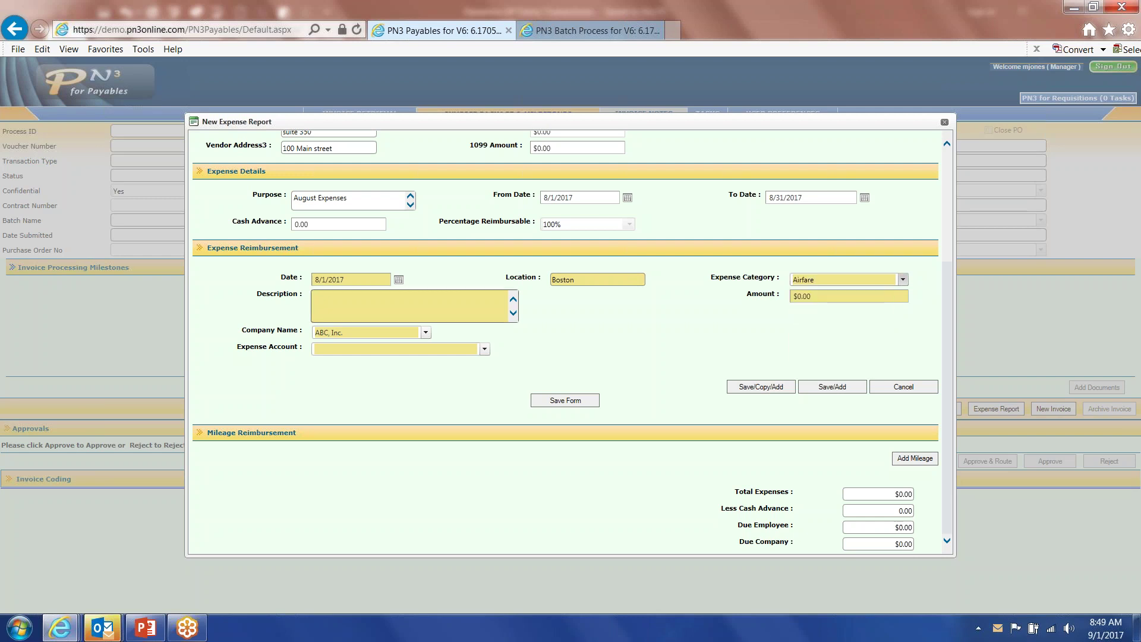
pyautogui.write('United S')
pyautogui.press('BackSpace')
pyautogui.write('Airlien')
pyautogui.write('s')
pyautogui.press('BackSpace')
pyautogui.press('BackSpace')
pyautogui.press('BackSpace')
pyautogui.write('nes')
pyautogui.press('Tab')
pyautogui.write('345')
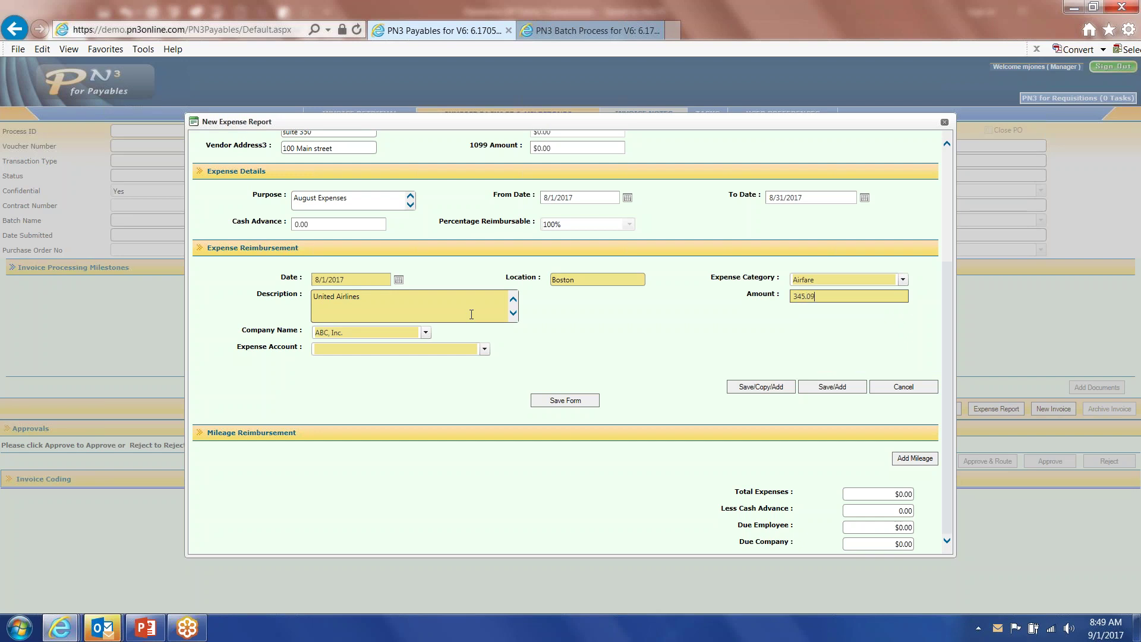
pyautogui.write('.09')
pyautogui.click(485, 349)
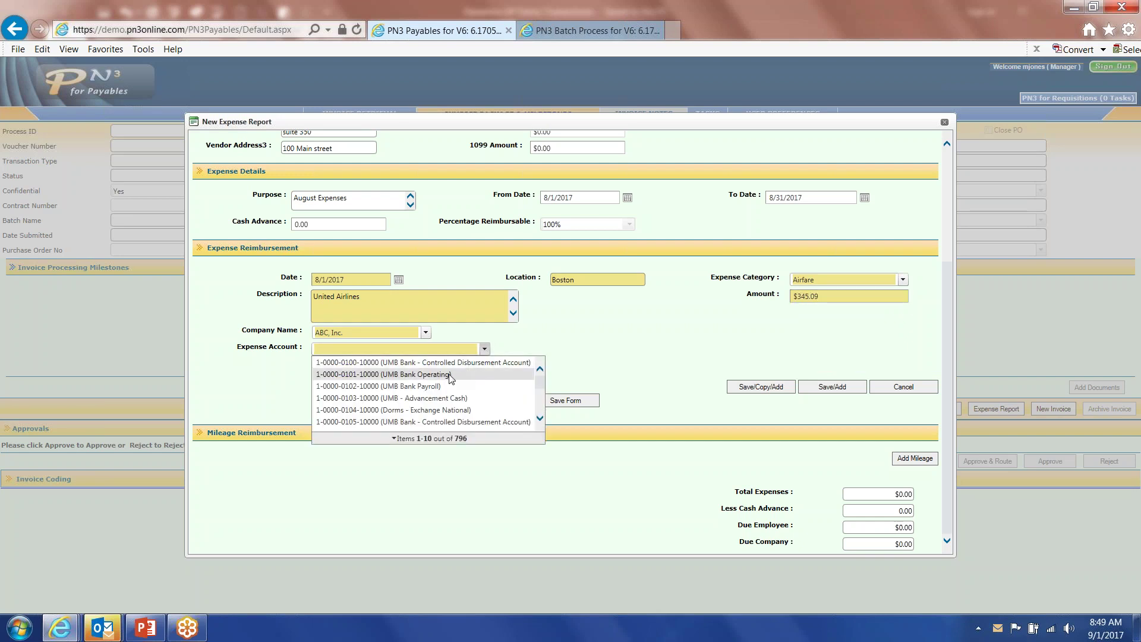
pyautogui.click(450, 375)
pyautogui.click(750, 386)
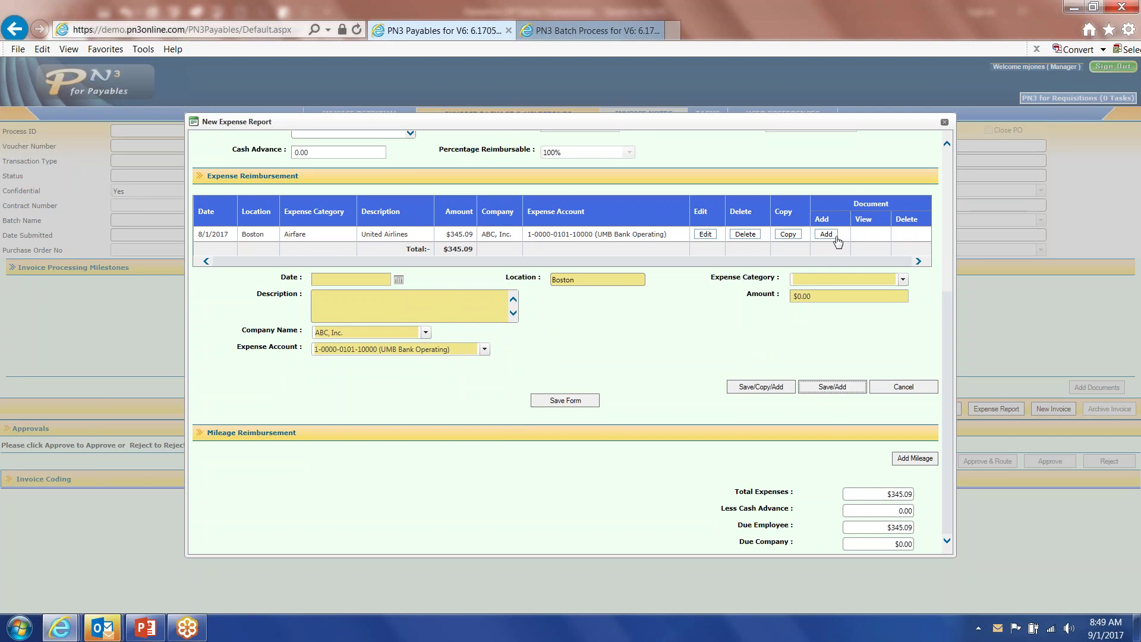
# Add an 8/3/2017 Lodging expense at Hyatt for $765.09, then start a mileage entry.
pyautogui.click(398, 279)
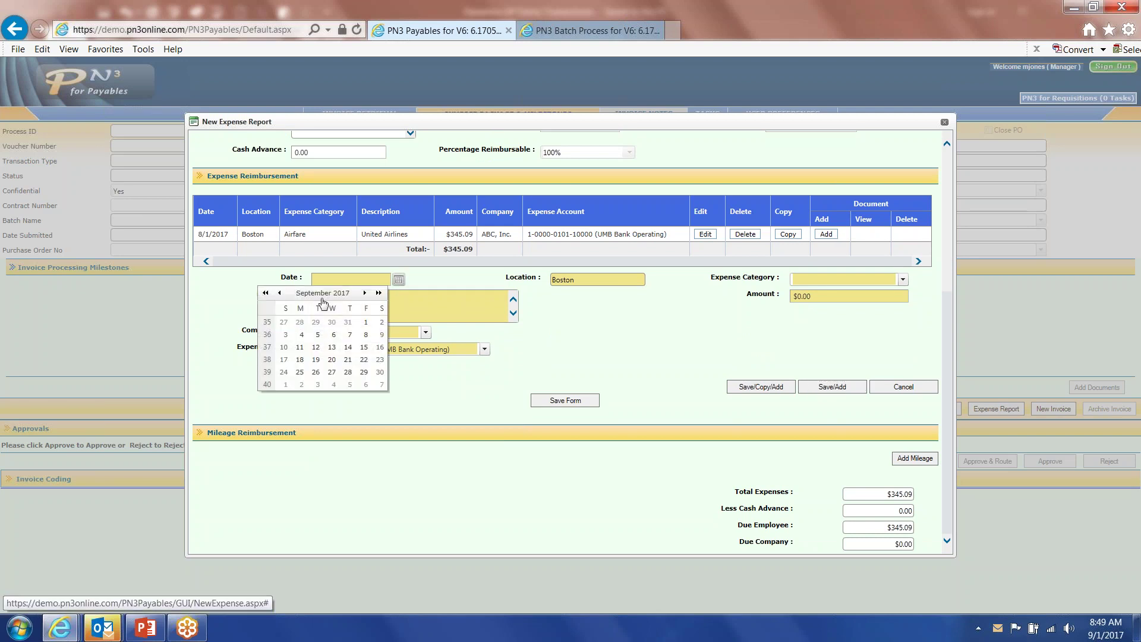
pyautogui.click(280, 293)
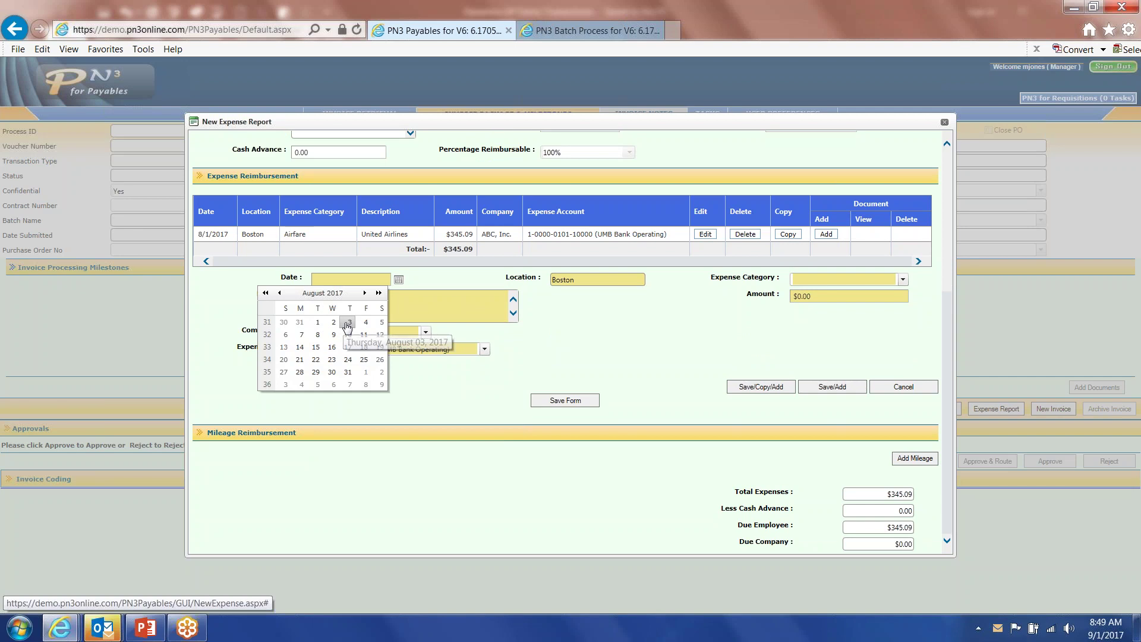
pyautogui.click(348, 323)
pyautogui.click(903, 279)
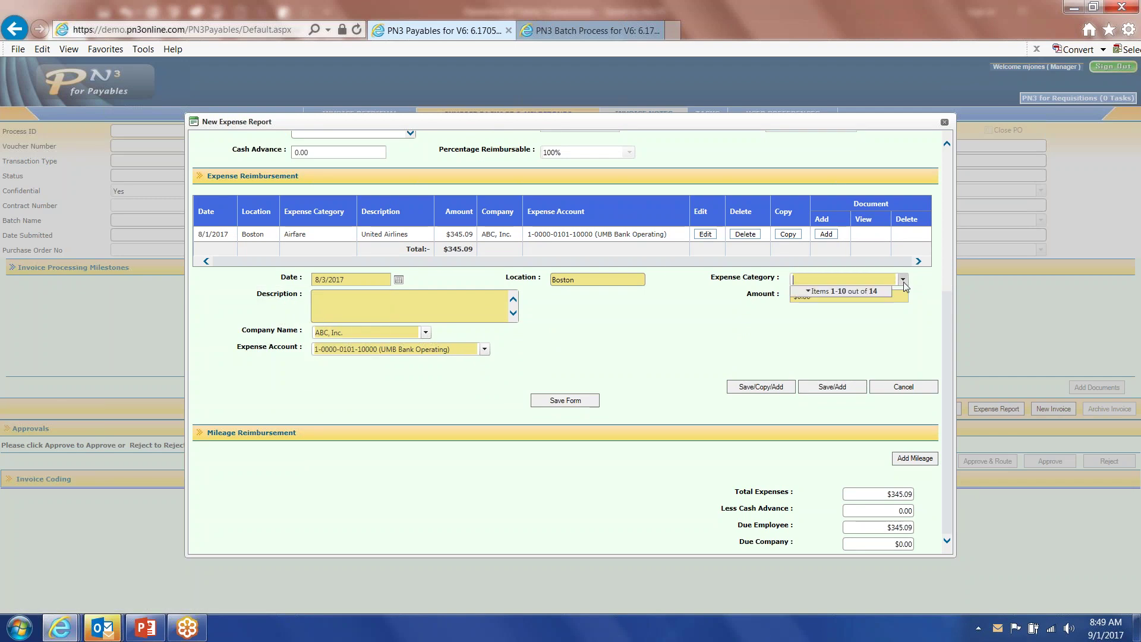
pyautogui.click(811, 351)
pyautogui.click(413, 299)
pyautogui.write('Hyatt')
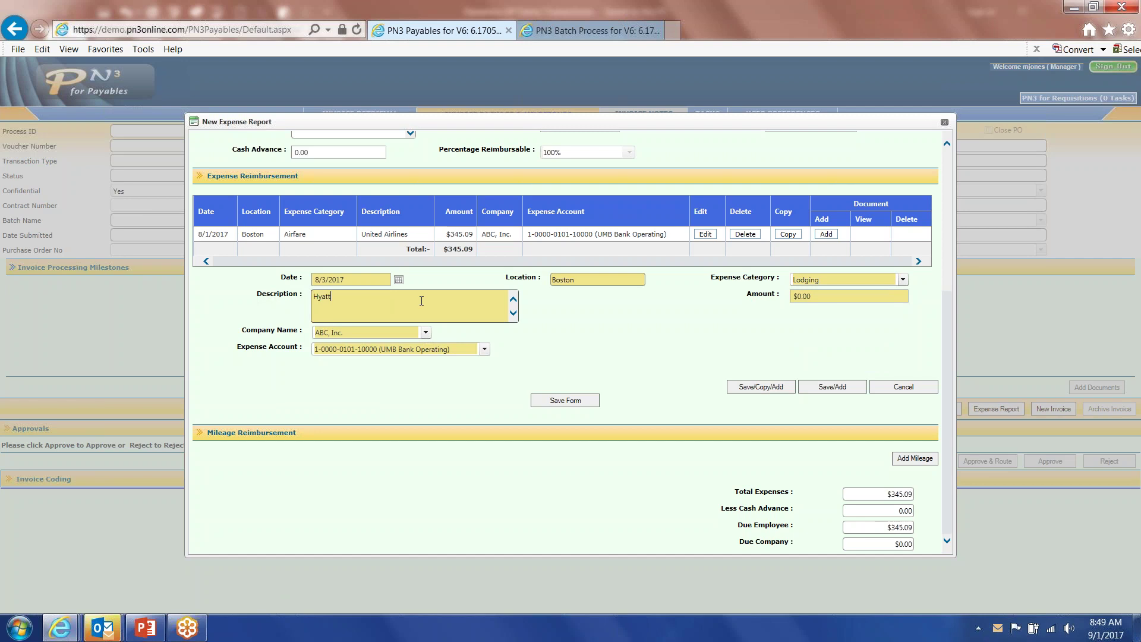
pyautogui.press('Tab')
pyautogui.write('765.09')
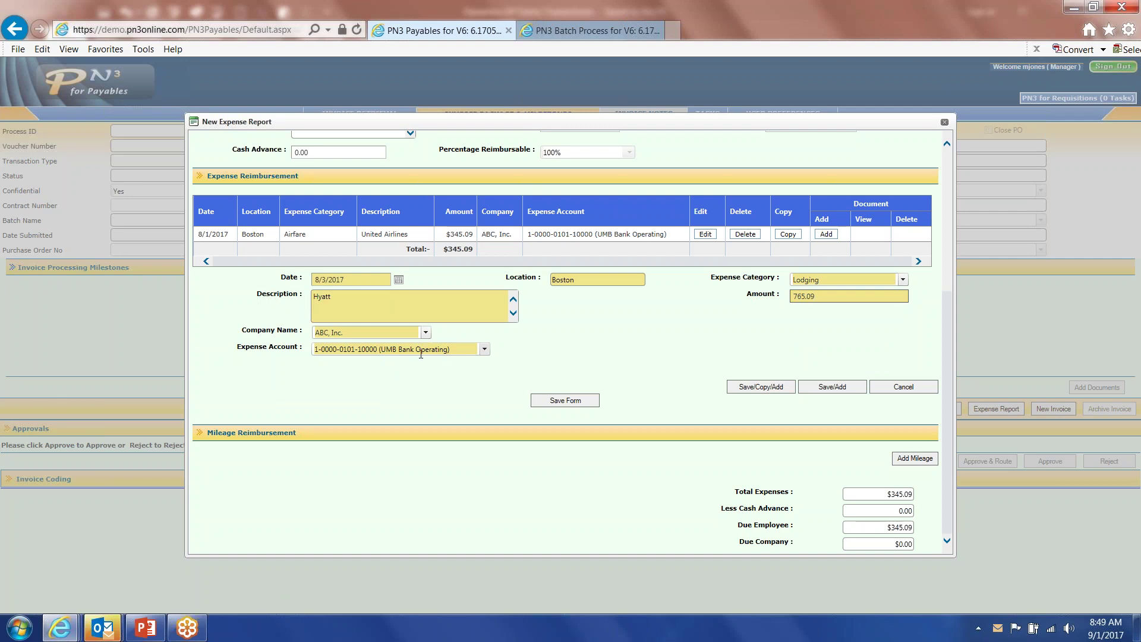
pyautogui.click(762, 388)
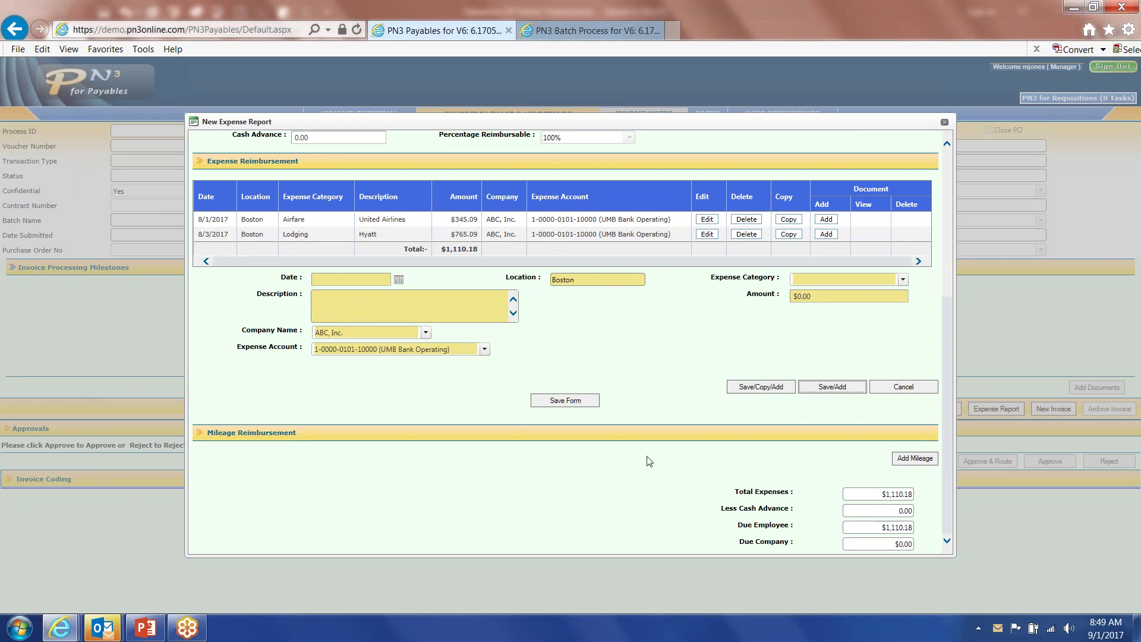
pyautogui.click(907, 461)
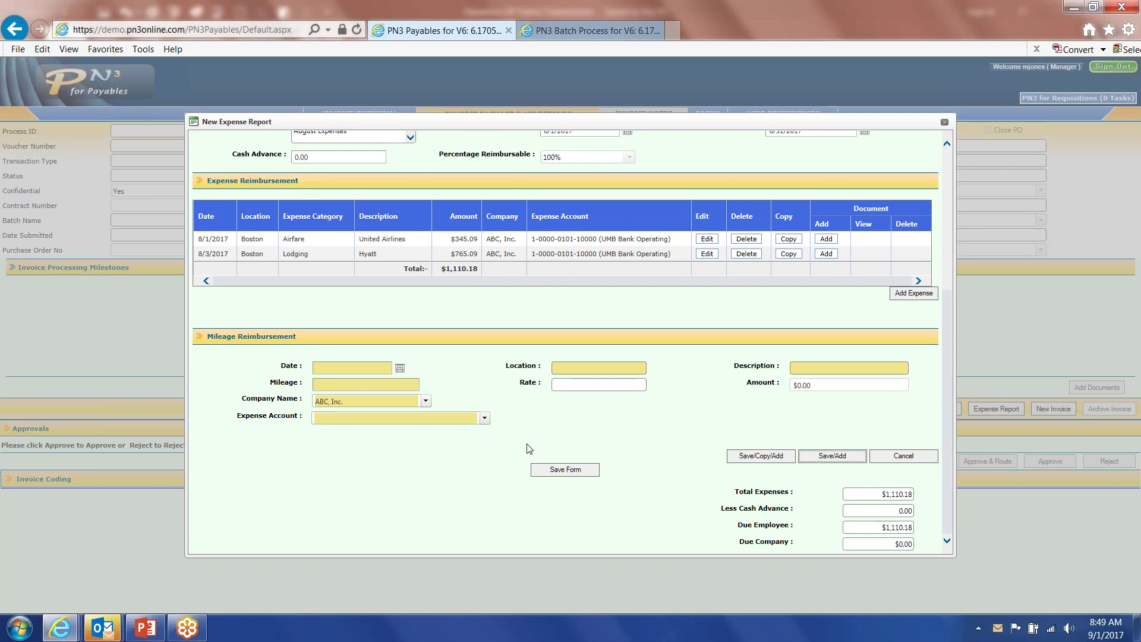
# Enter a mileage line dated 8/8/2017 for 20 miles, giving $10.80 at 0.54.
pyautogui.click(400, 368)
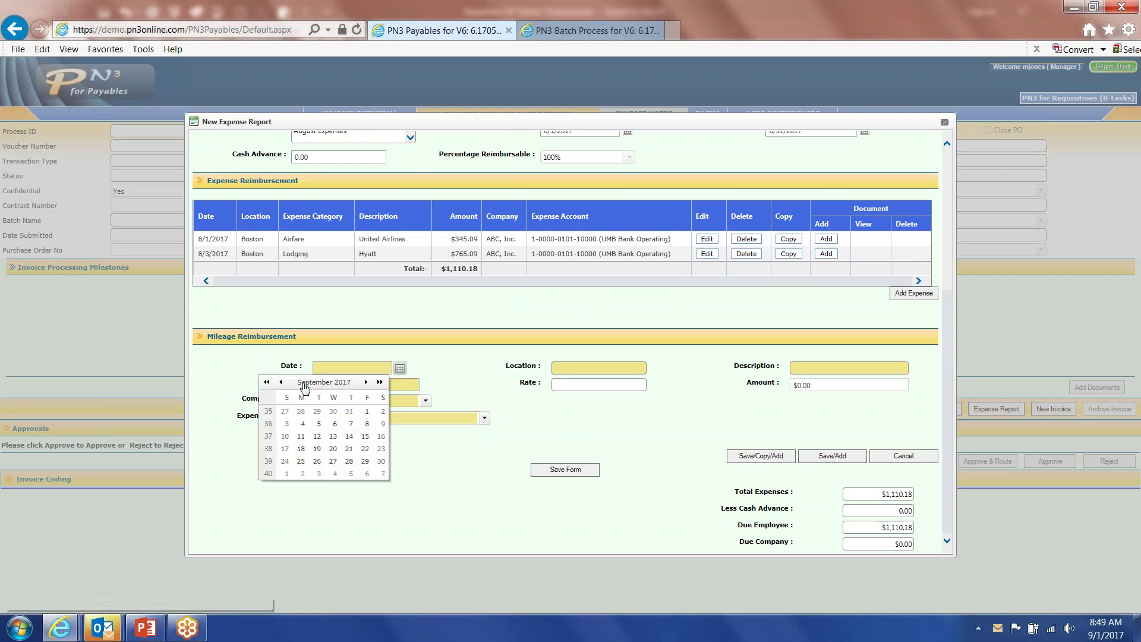
pyautogui.click(281, 382)
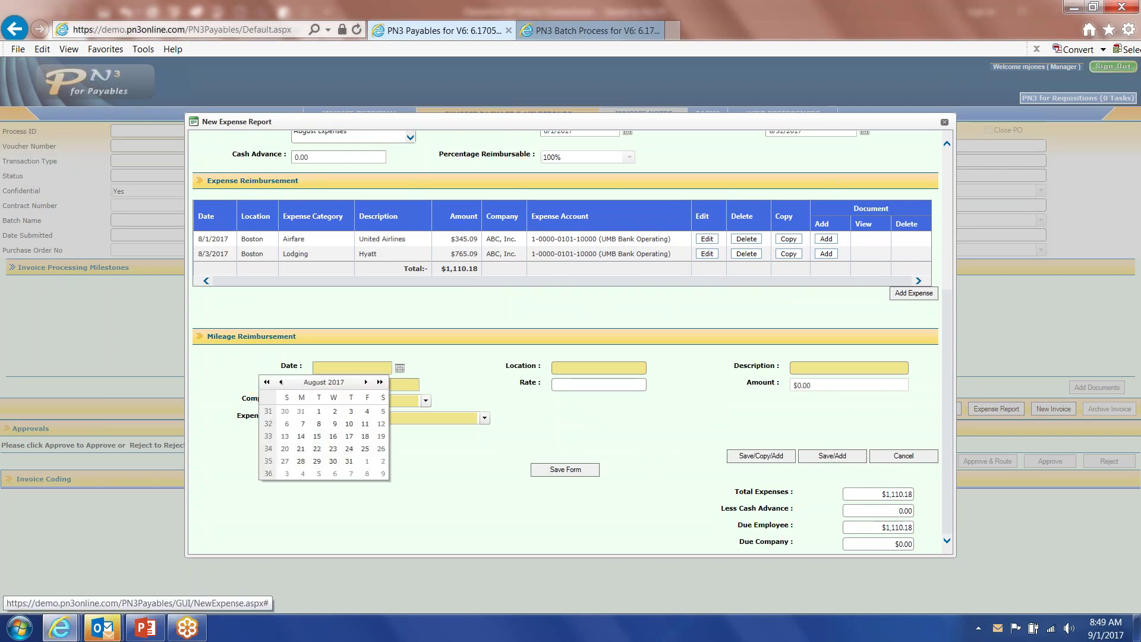
pyautogui.click(318, 425)
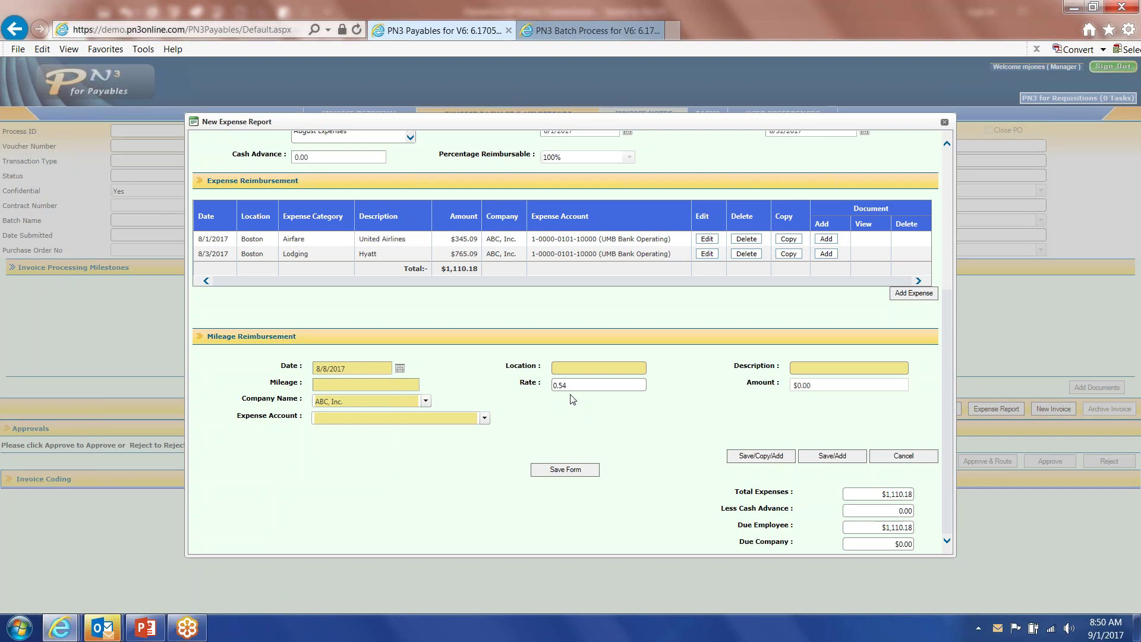
pyautogui.click(389, 385)
pyautogui.write('20')
pyautogui.press('Tab')
pyautogui.moveTo(947, 378); pyautogui.dragTo(943, 205)
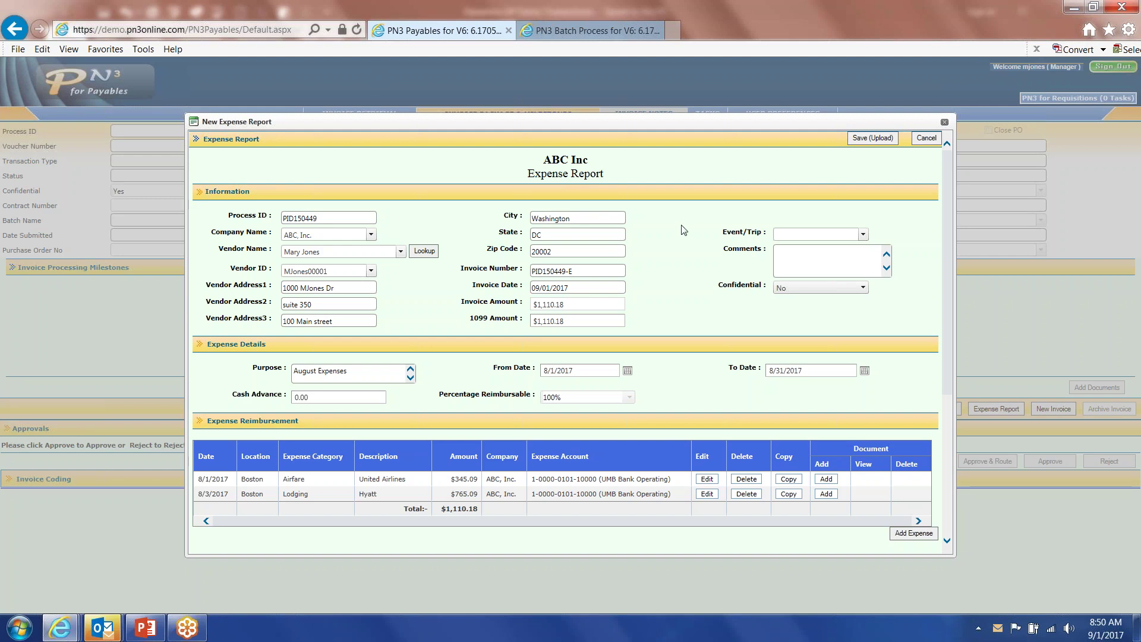
# Cancel the expense report and start a new Payment Request Form.
pyautogui.click(926, 138)
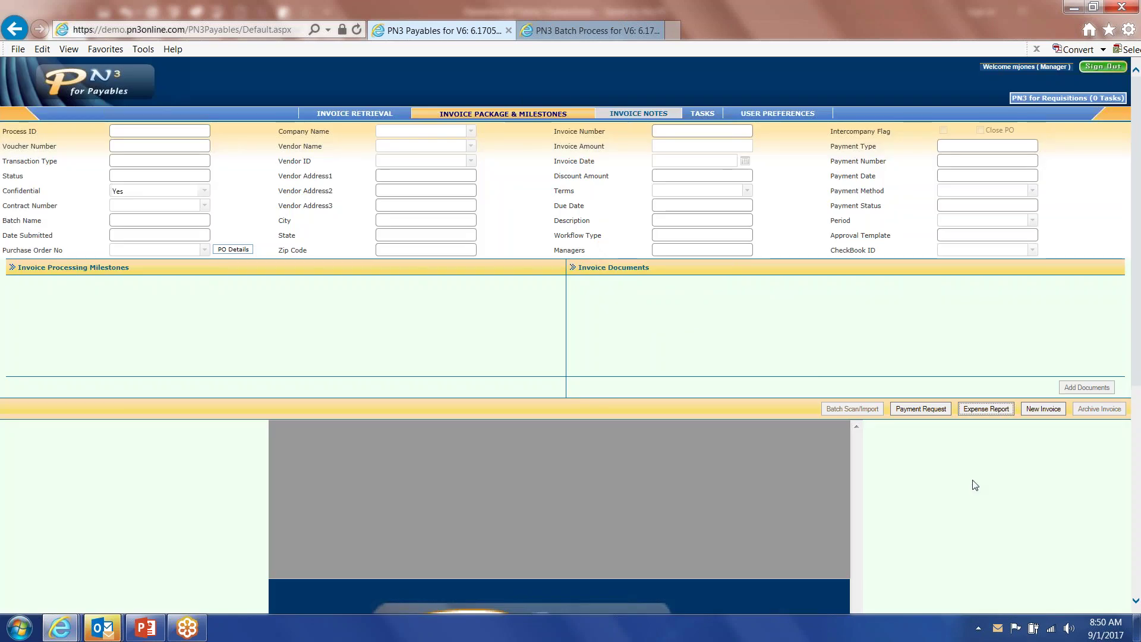
pyautogui.click(910, 411)
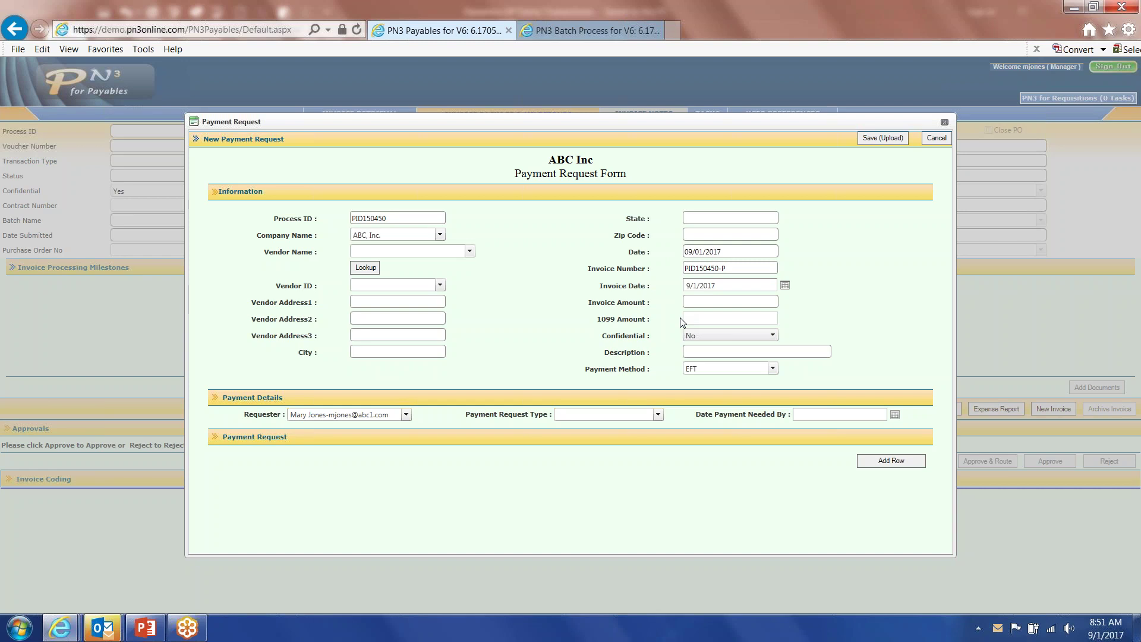
# Set vendor 1-800-Conference, type Vendor Deposit, needed by 9/22/2017, and add a request line.
pyautogui.click(469, 251)
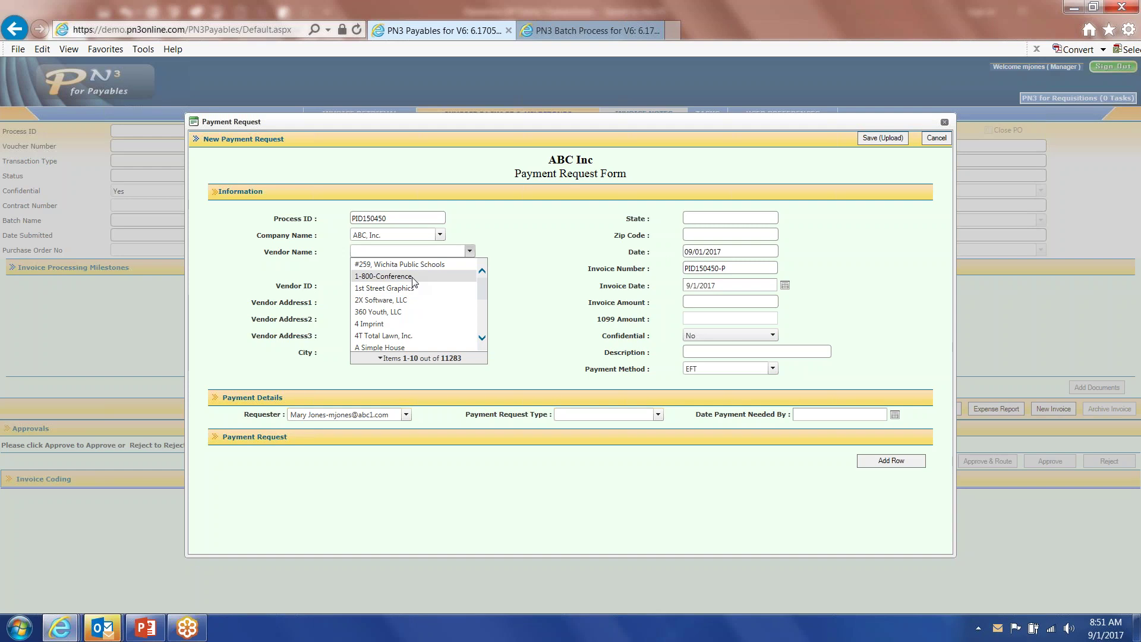
pyautogui.click(413, 278)
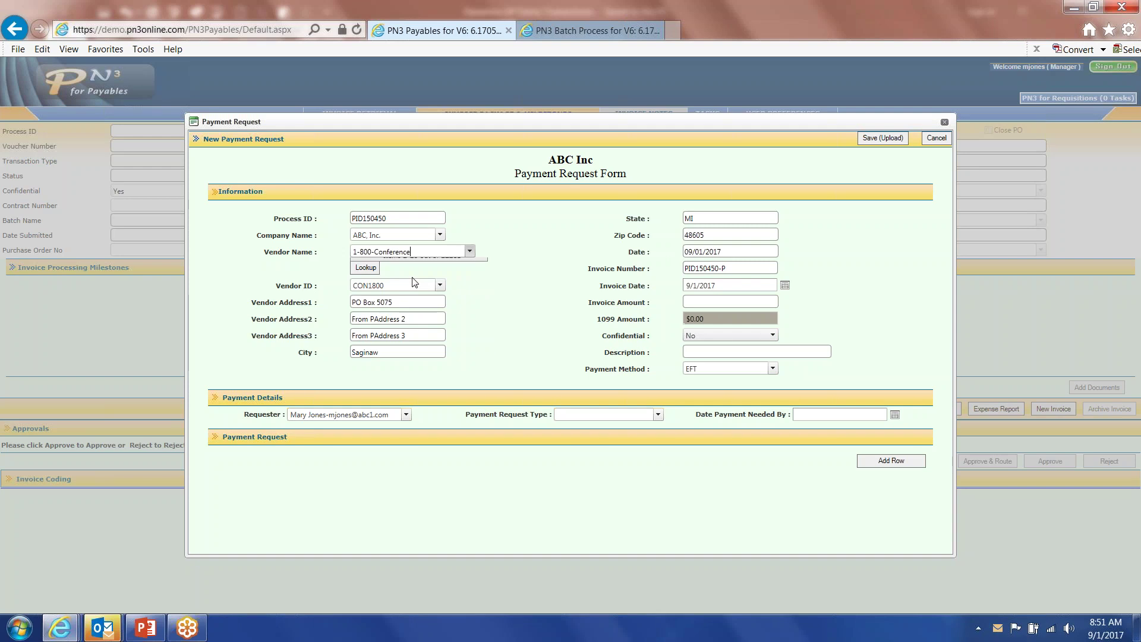
pyautogui.click(658, 415)
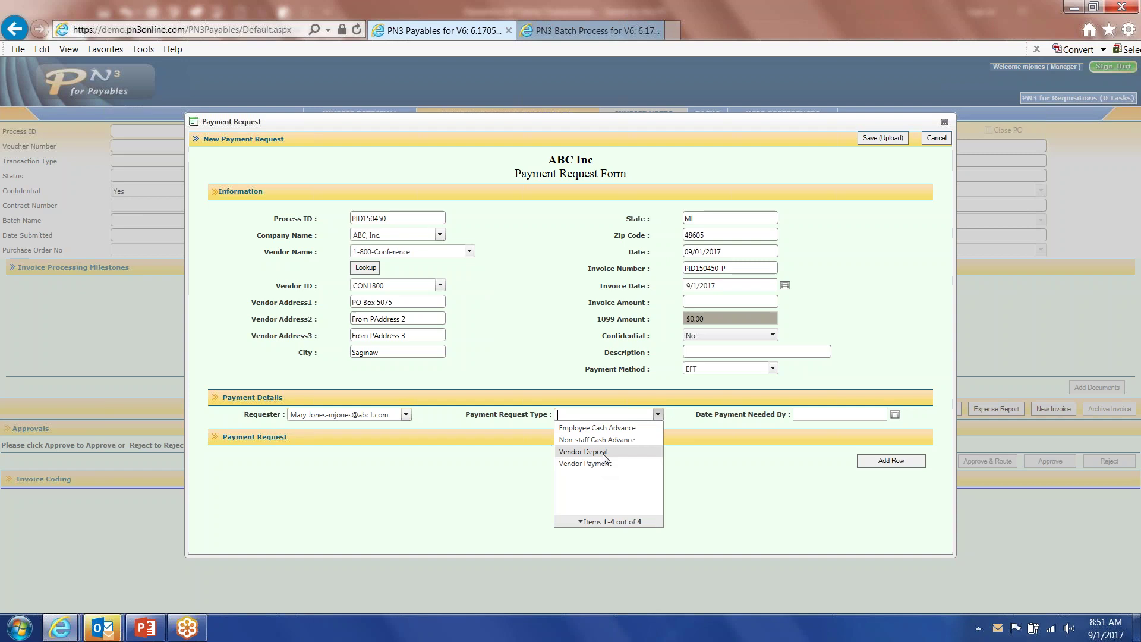
pyautogui.click(604, 454)
pyautogui.click(895, 414)
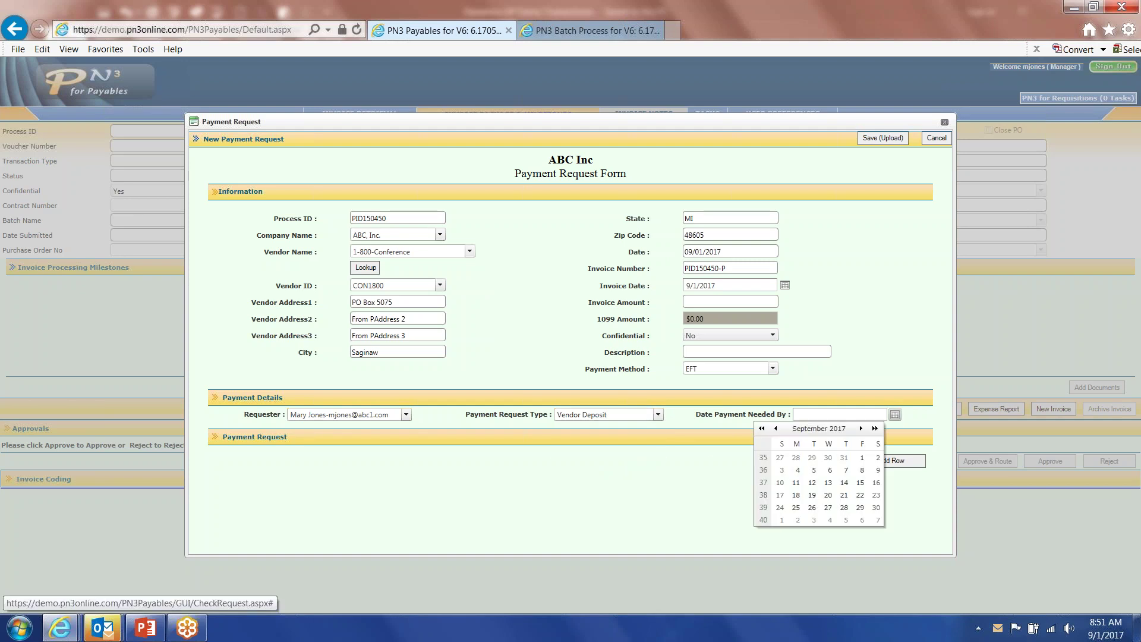
pyautogui.click(860, 495)
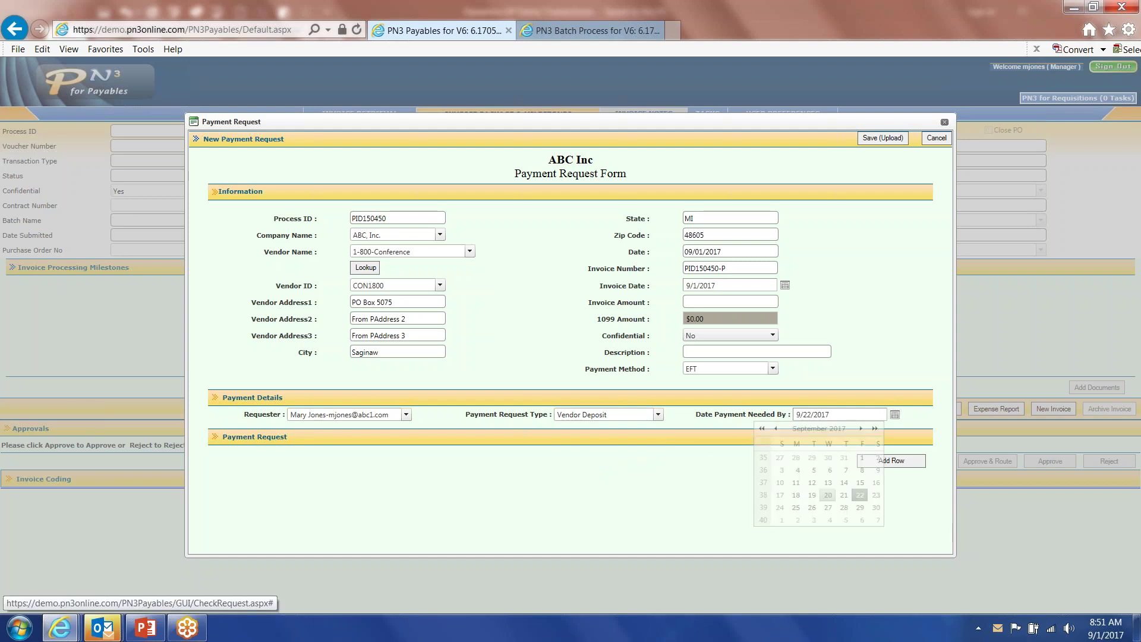
pyautogui.click(905, 466)
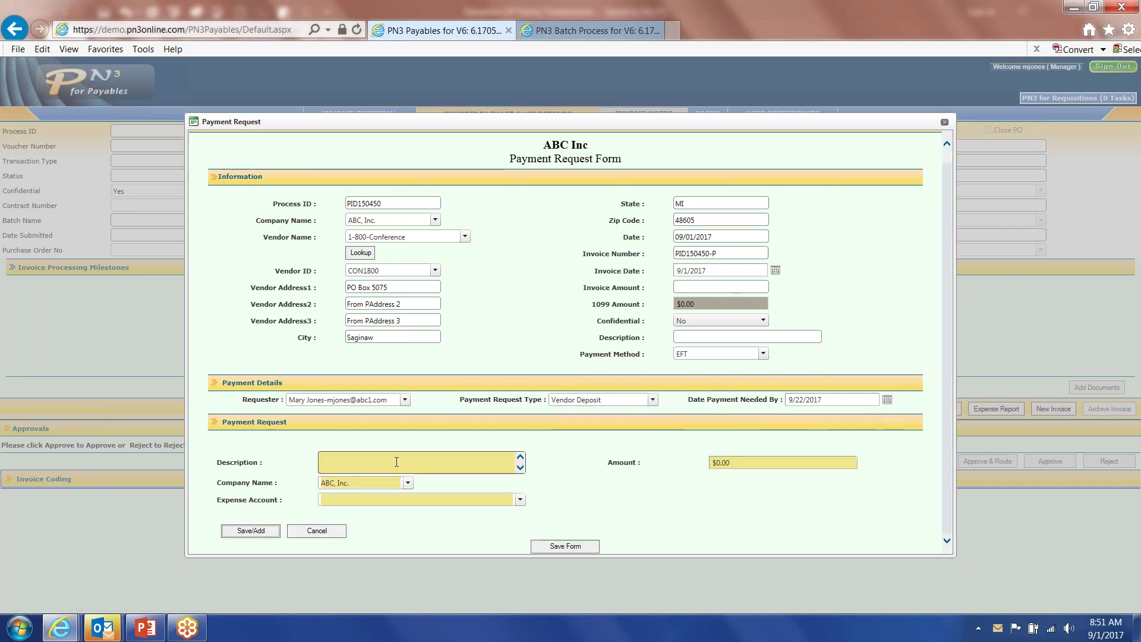
pyautogui.write('Desc')
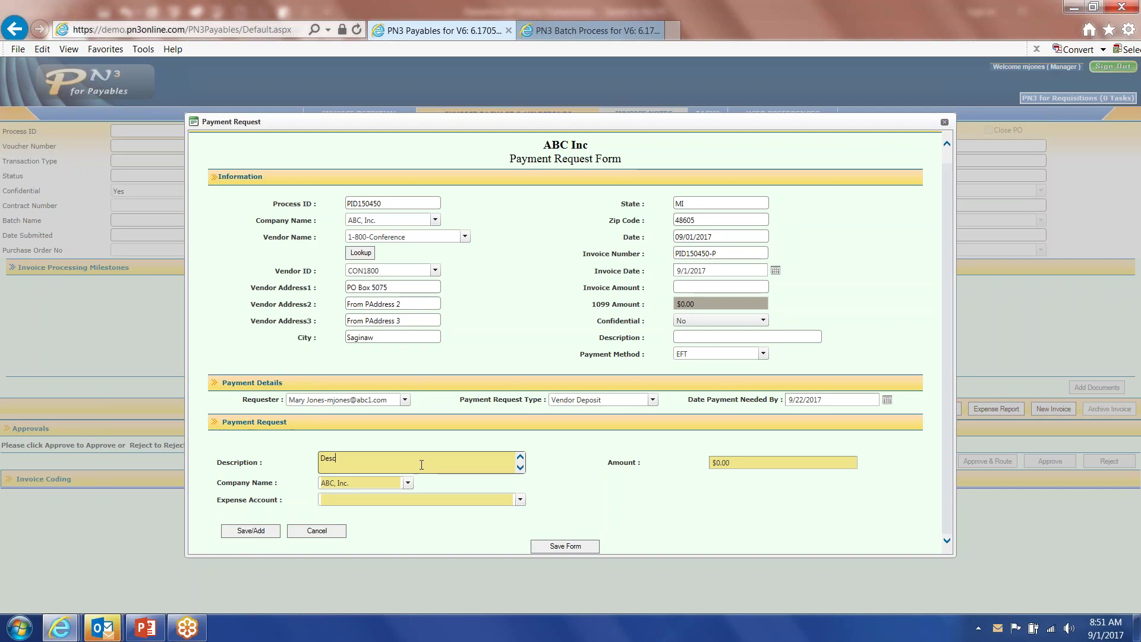
pyautogui.write('ription')
pyautogui.press('Tab')
pyautogui.write('500.00')
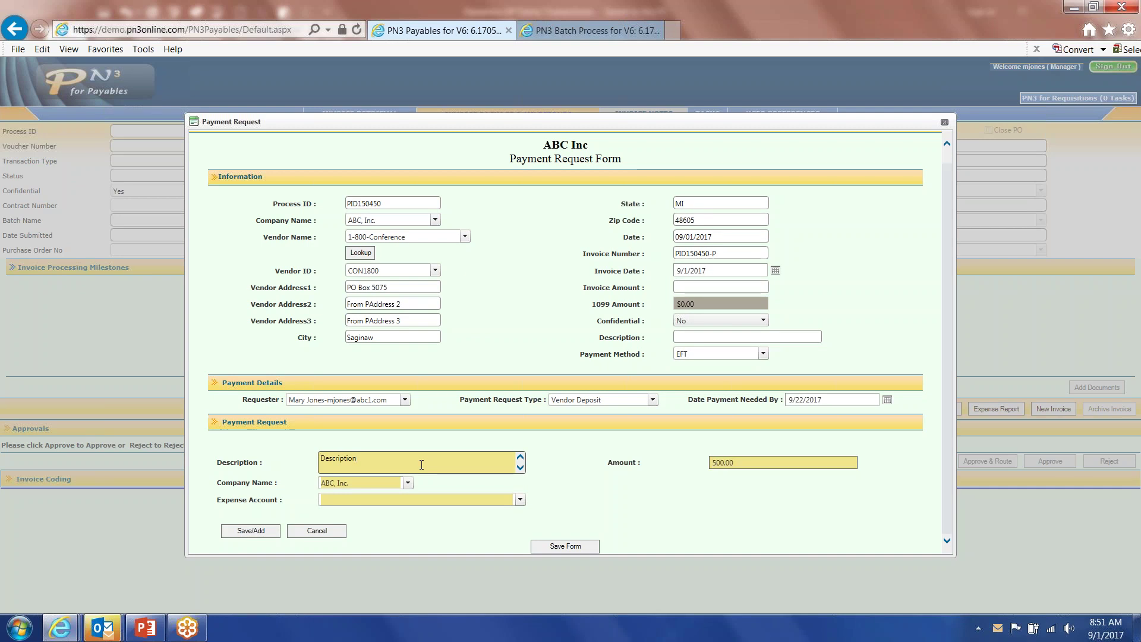
pyautogui.click(520, 499)
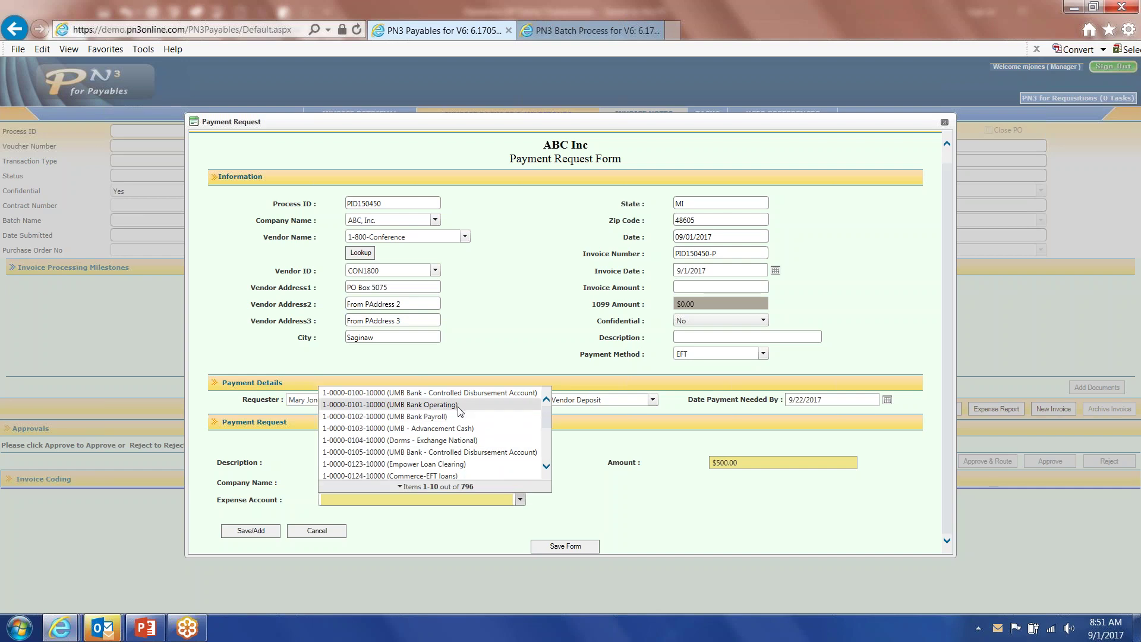
pyautogui.click(457, 405)
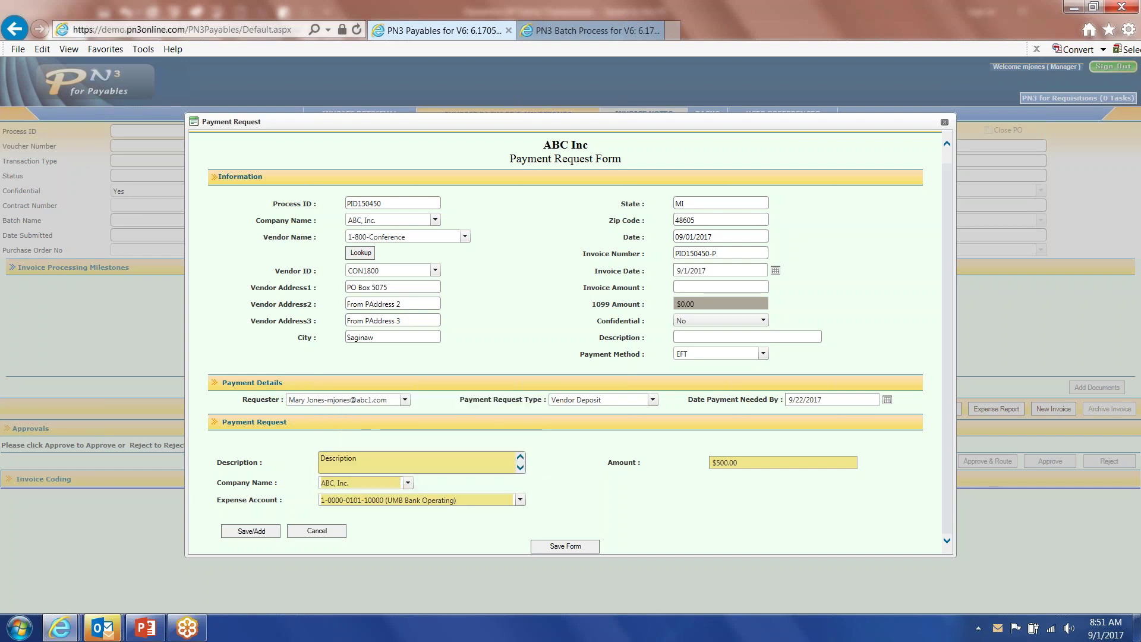
pyautogui.click(250, 530)
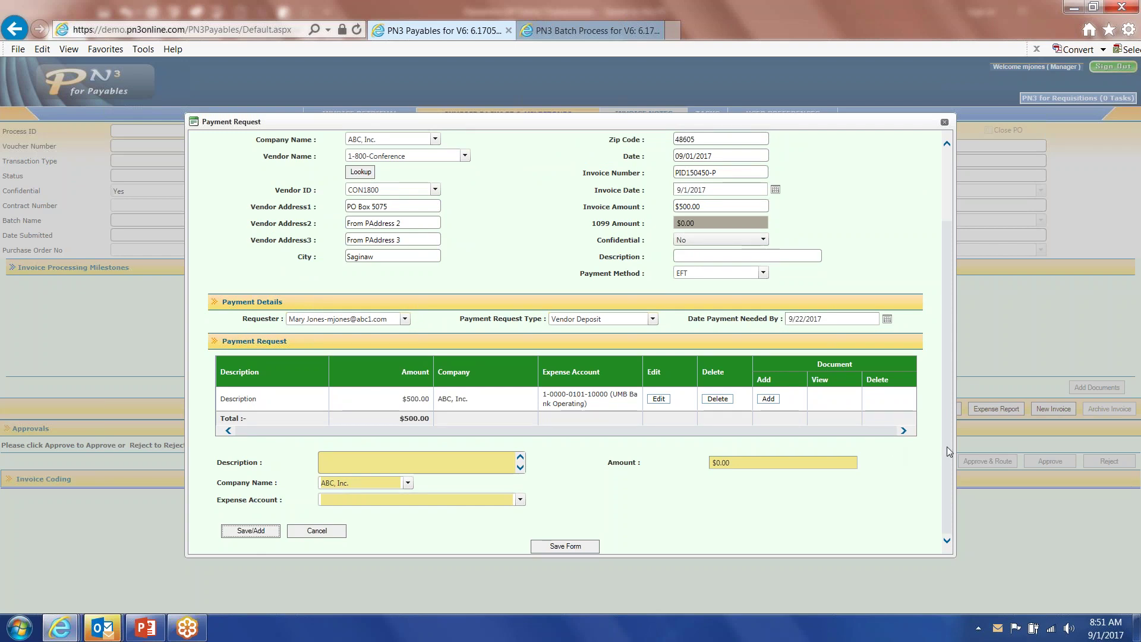
pyautogui.scroll(2, 947, 446)
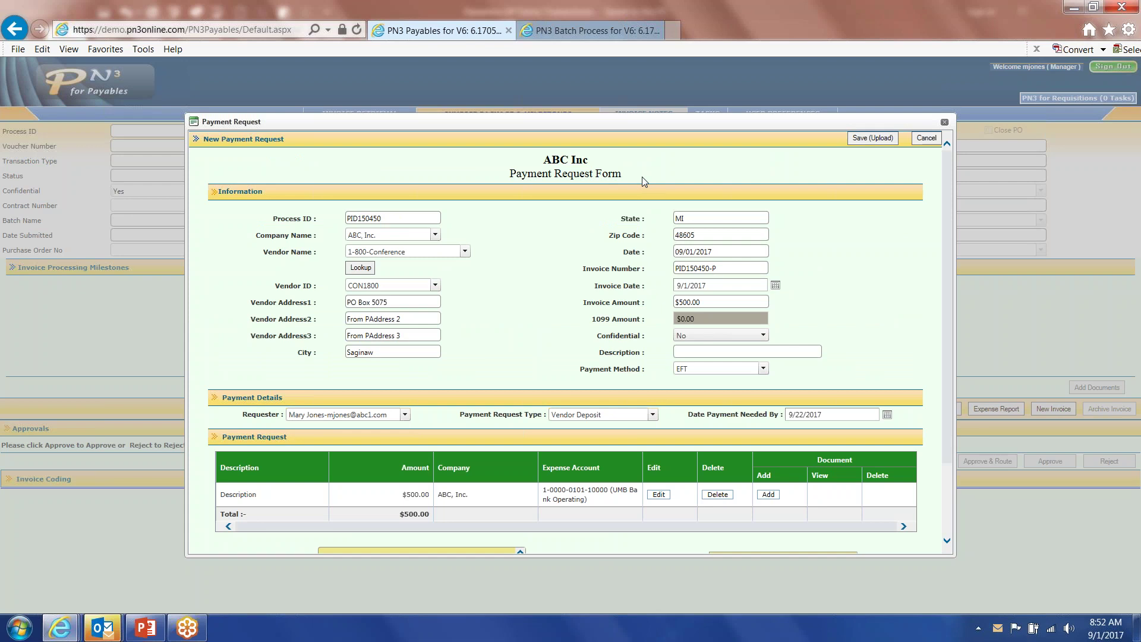
# Discard the unsaved payment request and open invoice PID149976.
pyautogui.click(927, 138)
pyautogui.click(539, 350)
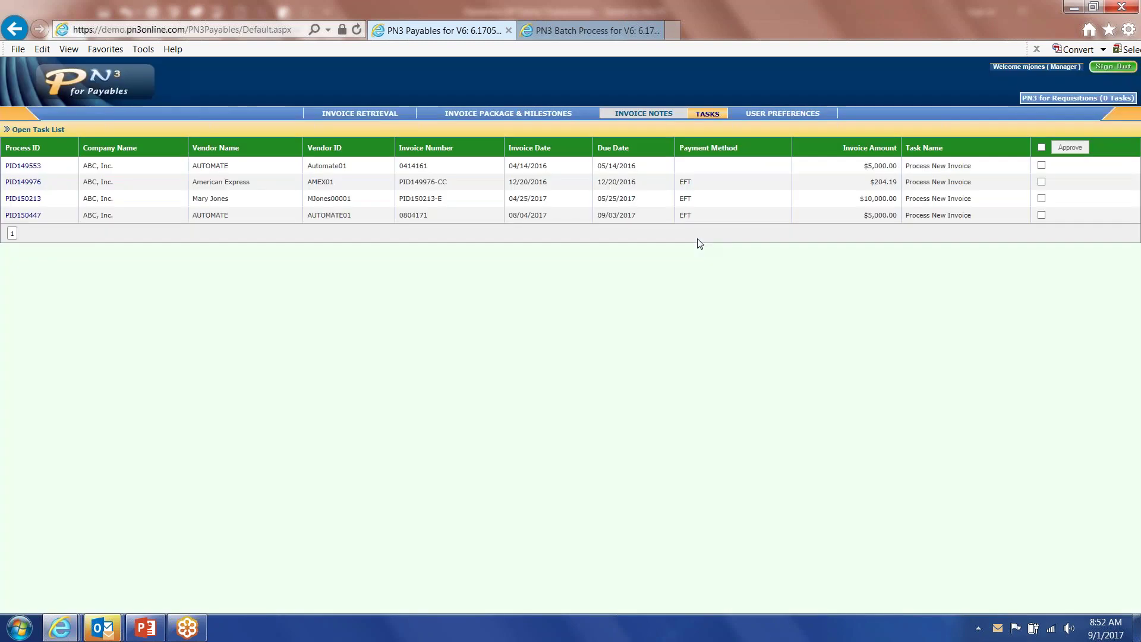
pyautogui.click(32, 182)
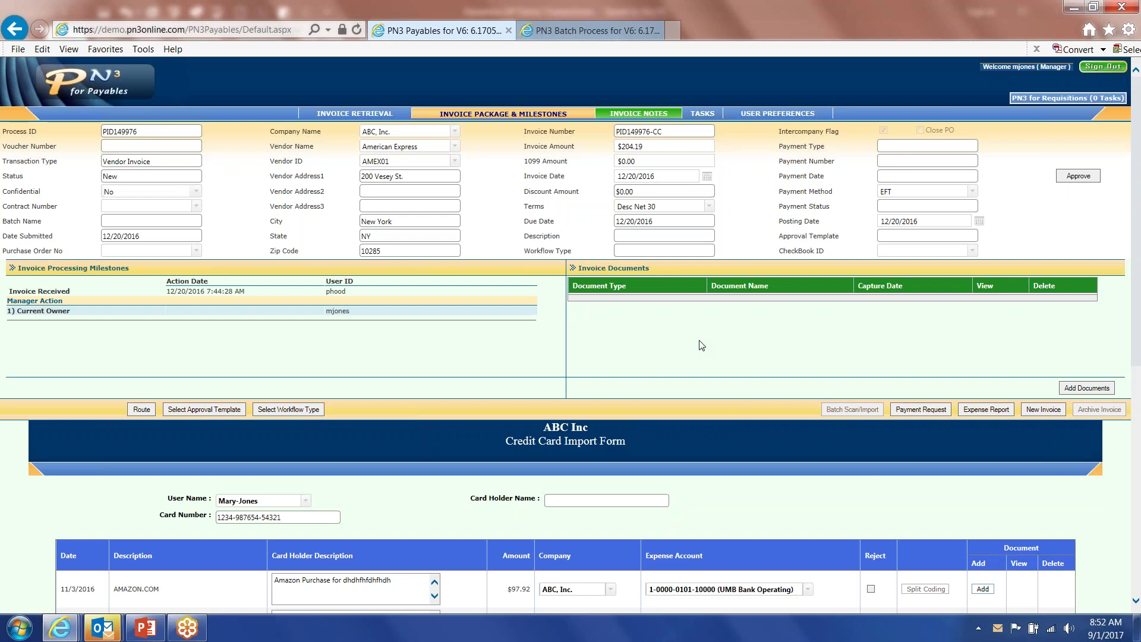
# Scroll through invoice PID149976, then go to the Invoice Retrieval search page.
pyautogui.moveTo(1136, 213); pyautogui.dragTo(1121, 432)
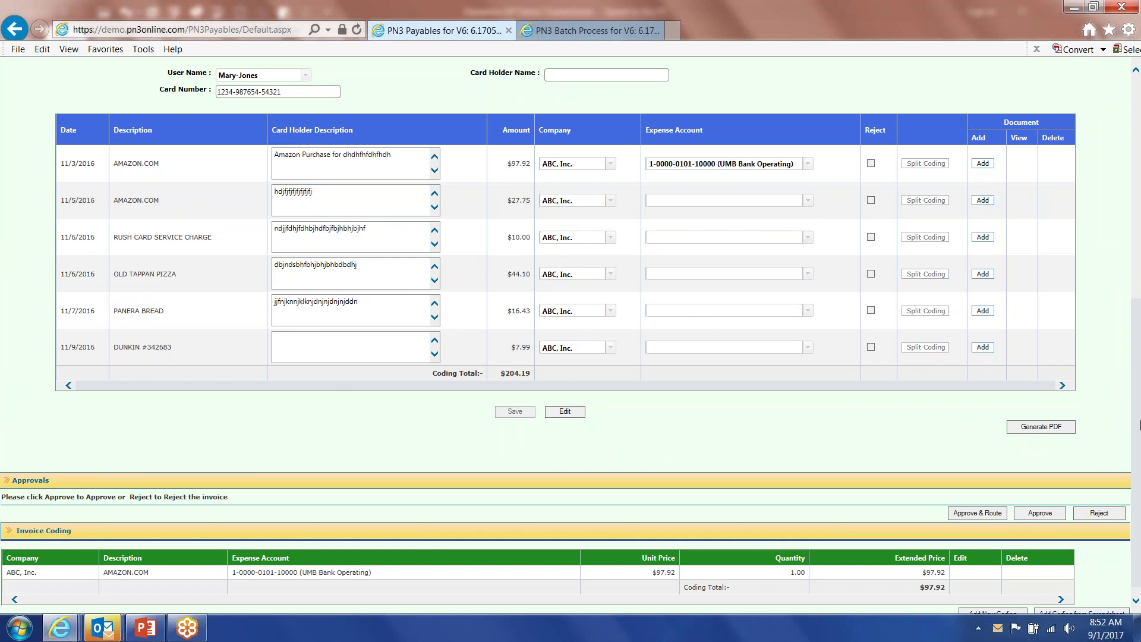
pyautogui.moveTo(1136, 432); pyautogui.dragTo(1124, 182)
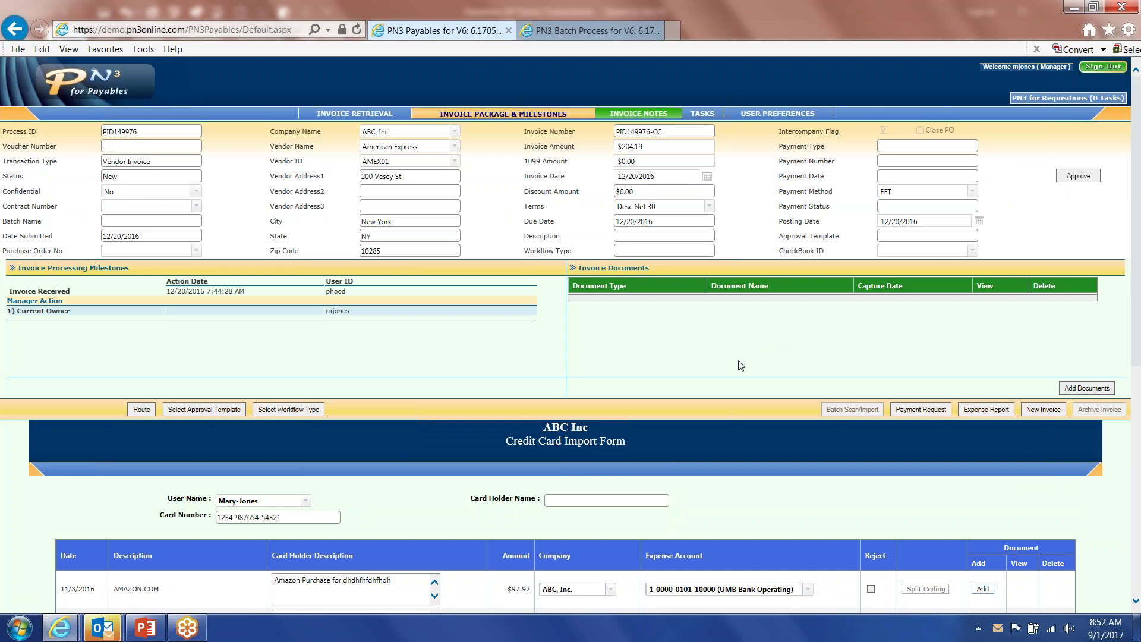
pyautogui.click(360, 115)
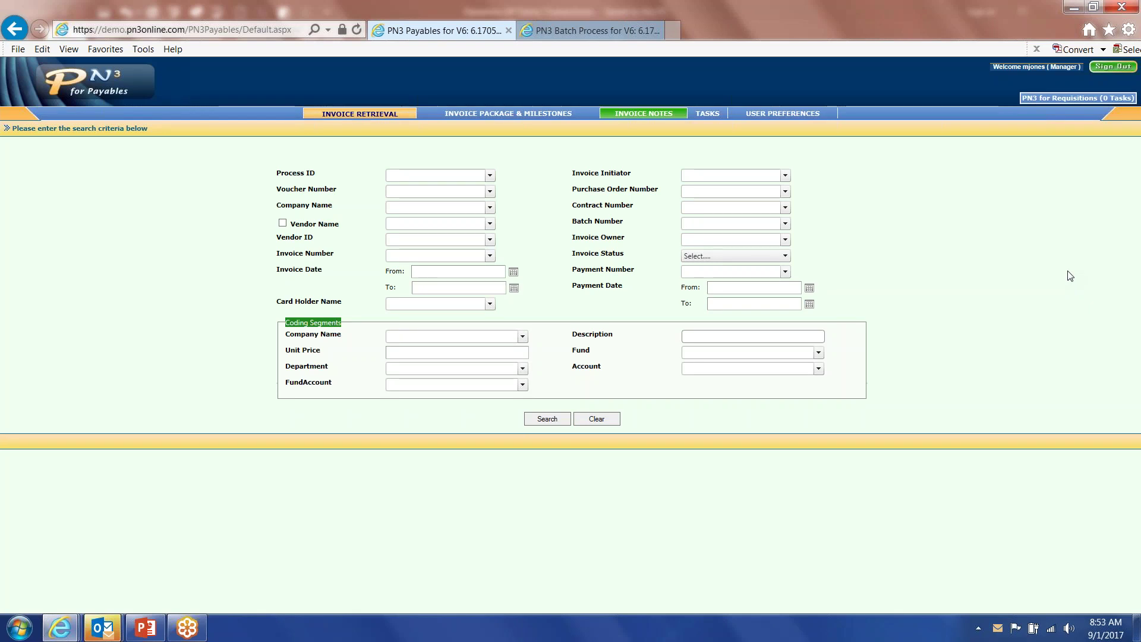
# Set search criteria: vendor Productivity, invoice dates 7/1/2017 to 7/31/2017.
pyautogui.click(456, 223)
pyautogui.write('prod')
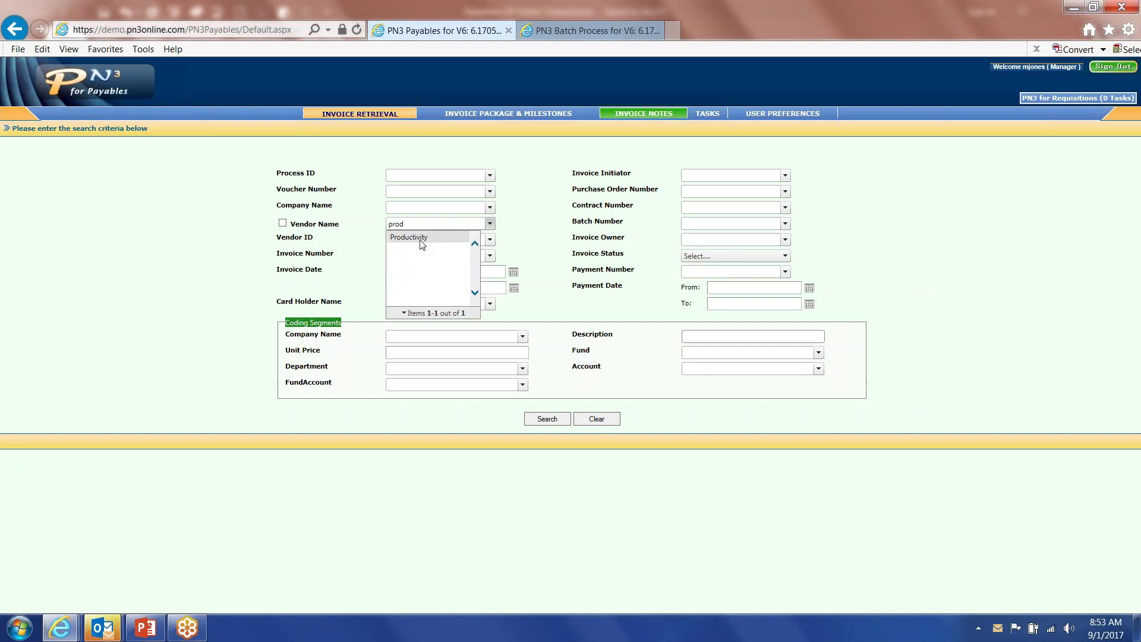
pyautogui.click(410, 237)
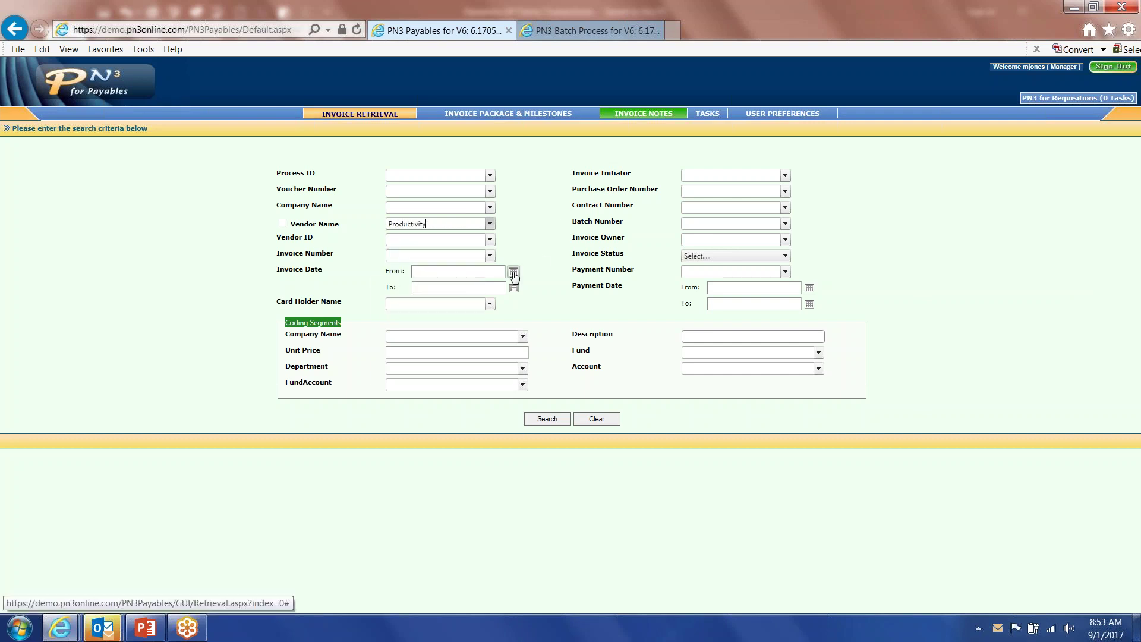
pyautogui.click(513, 272)
pyautogui.click(394, 285)
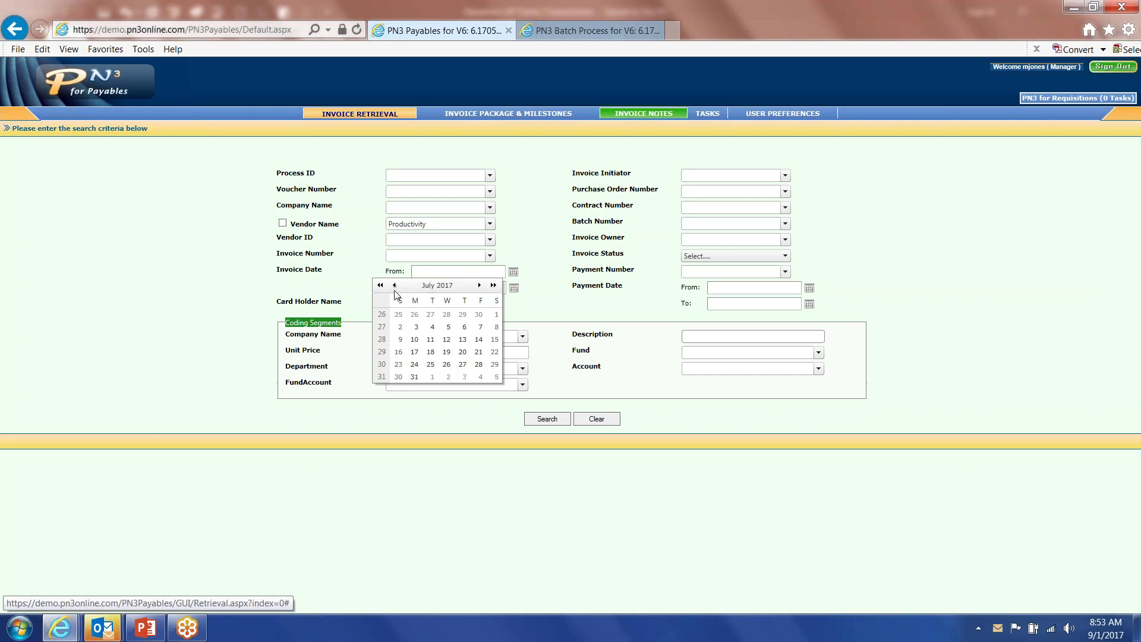
pyautogui.click(496, 314)
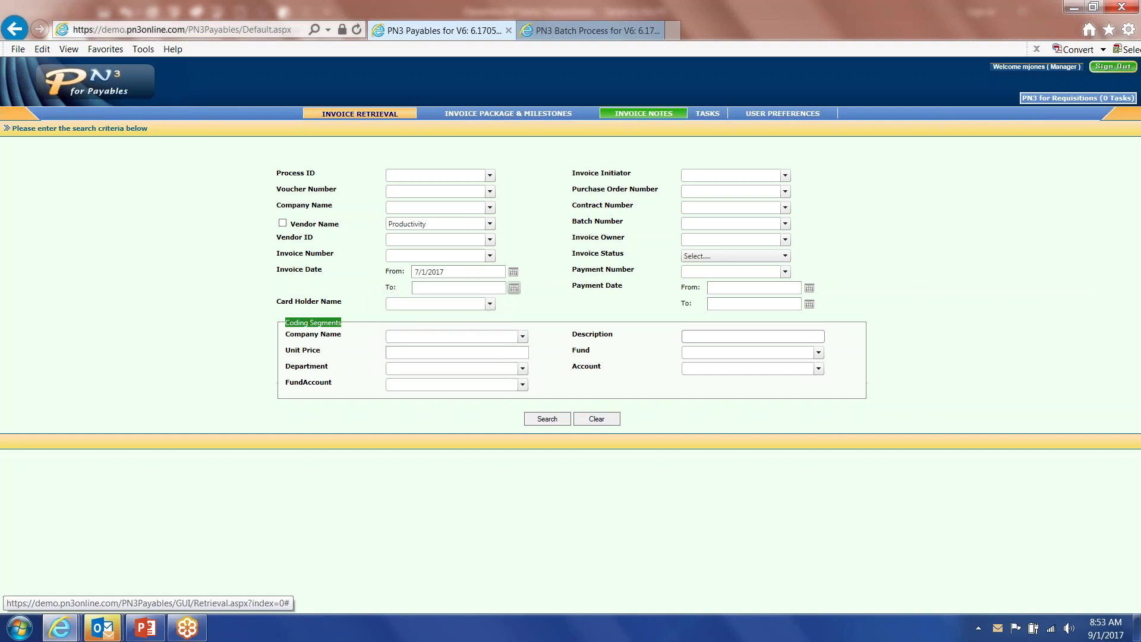
pyautogui.click(514, 288)
pyautogui.click(394, 302)
pyautogui.click(394, 301)
pyautogui.click(415, 392)
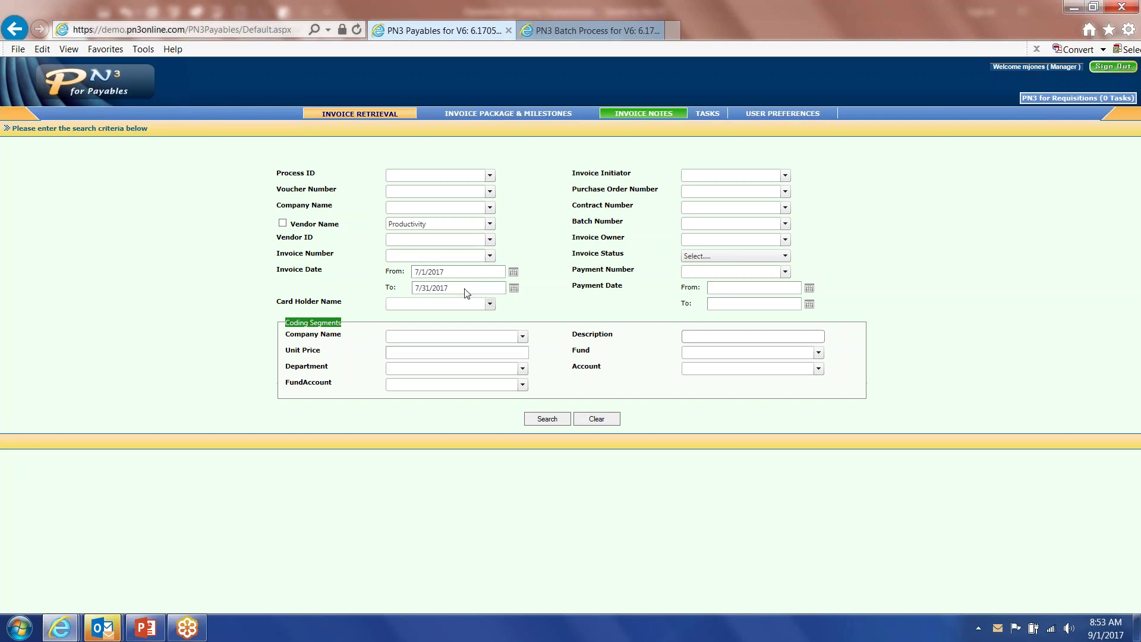
# Run the search, open invoice PID150372, then switch to the Purchase Requisitions window.
pyautogui.click(547, 419)
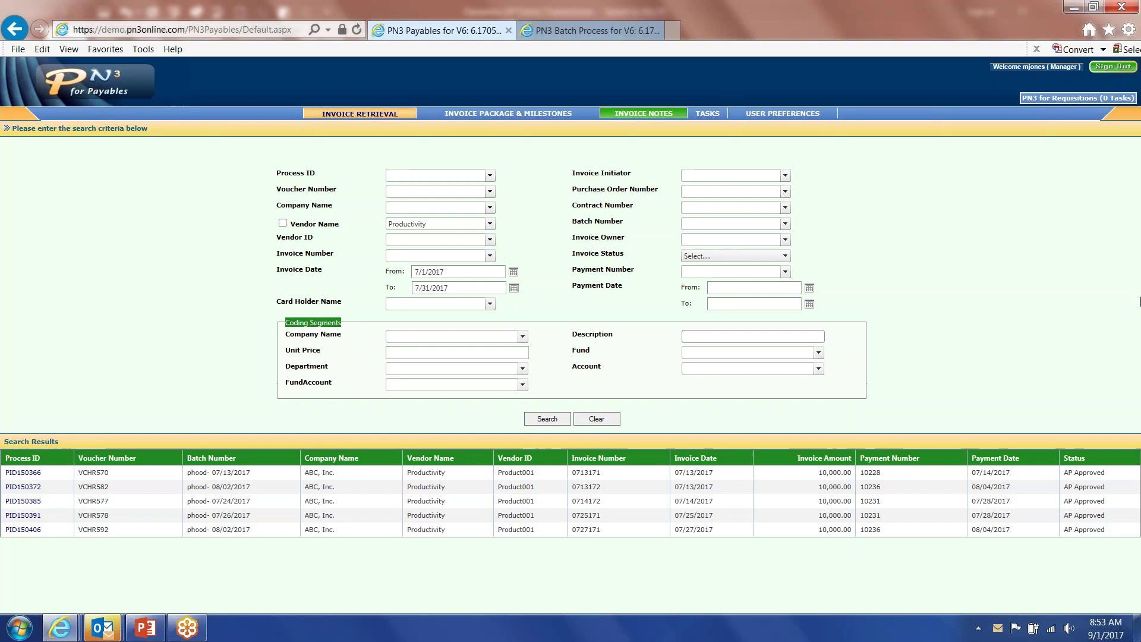
pyautogui.click(30, 488)
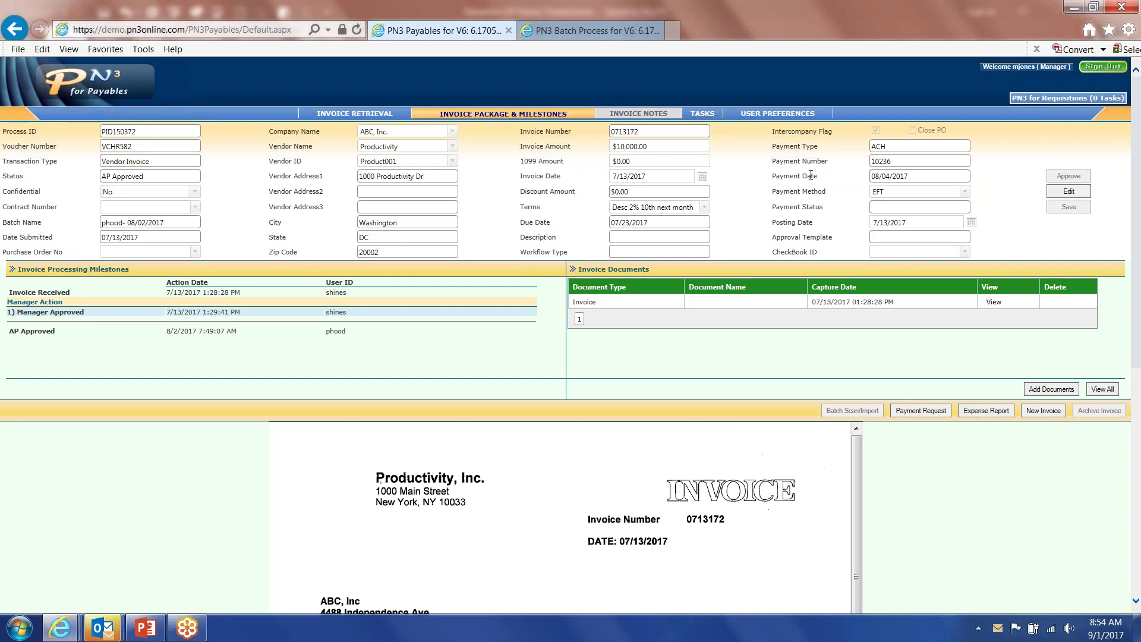
pyautogui.click(62, 629)
pyautogui.click(280, 501)
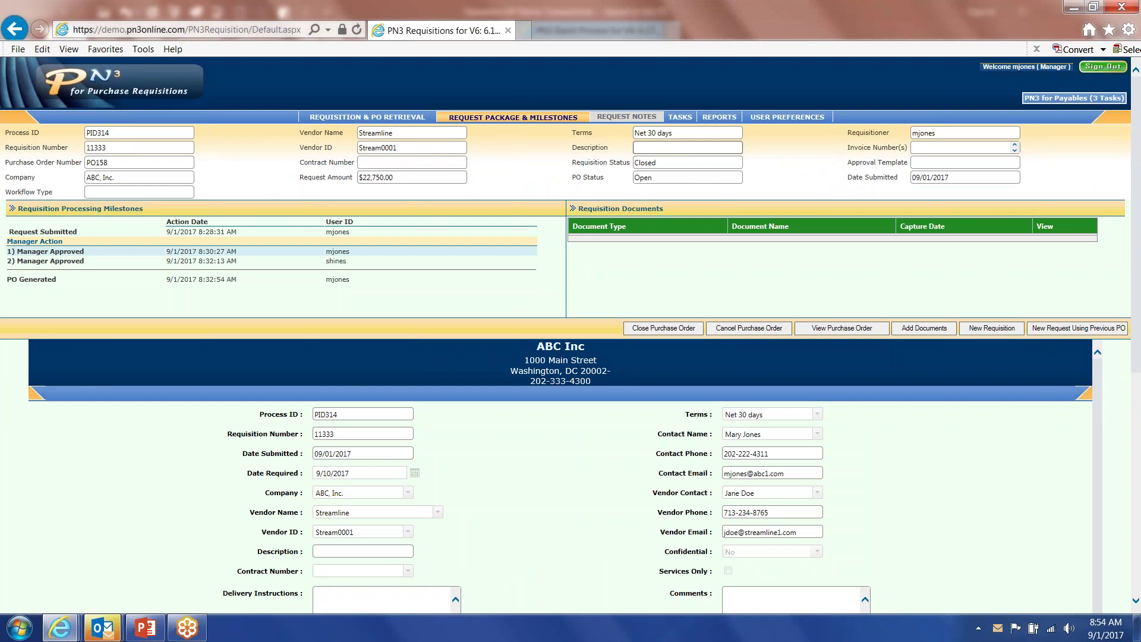
pyautogui.click(717, 118)
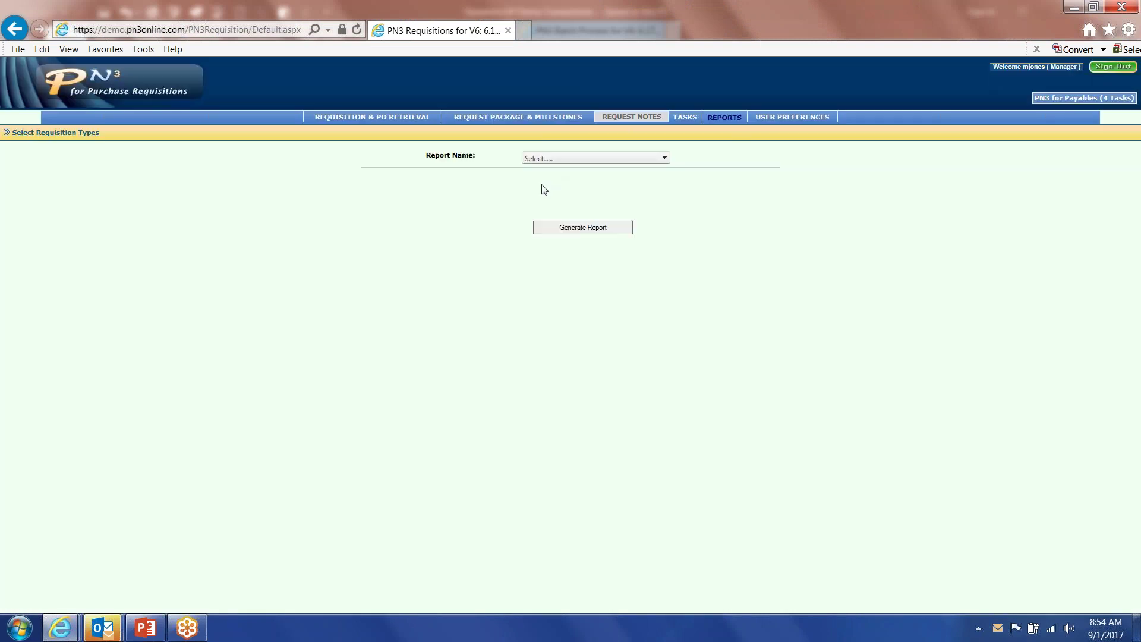
pyautogui.click(664, 158)
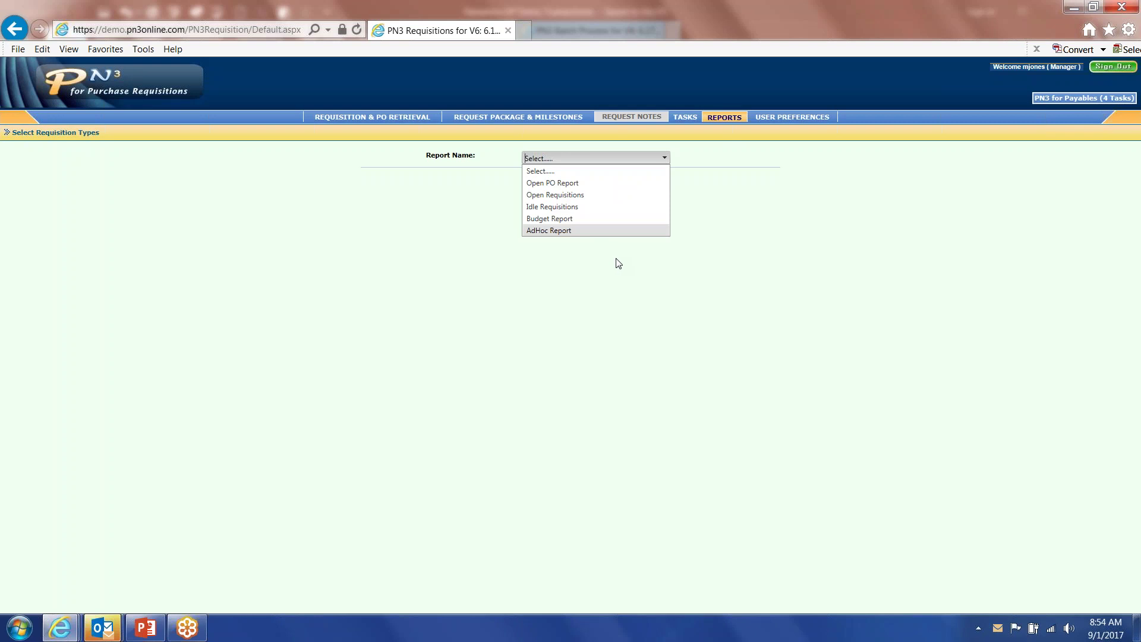
pyautogui.click(60, 627)
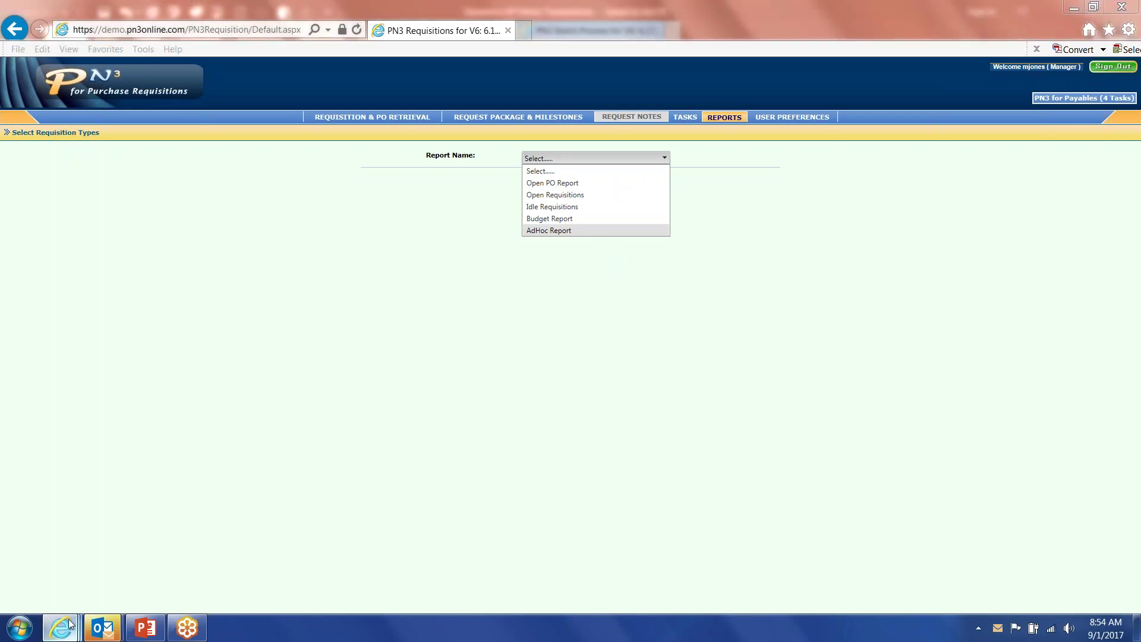
pyautogui.click(381, 544)
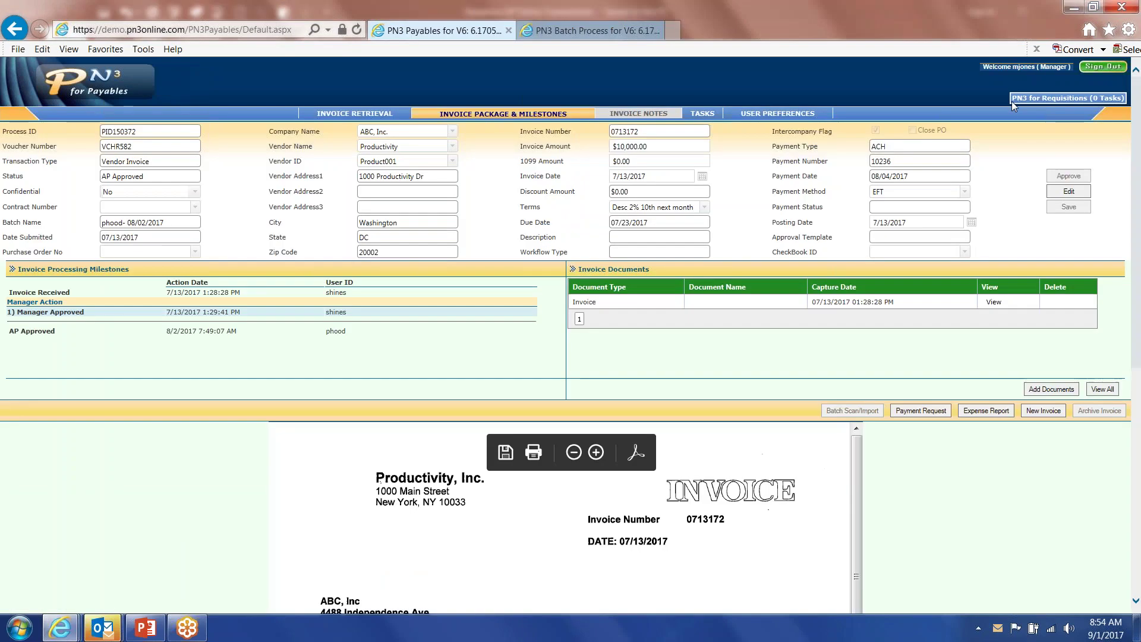
# Sign out as the manager and log back in with the AP processor's credentials.
pyautogui.click(1099, 69)
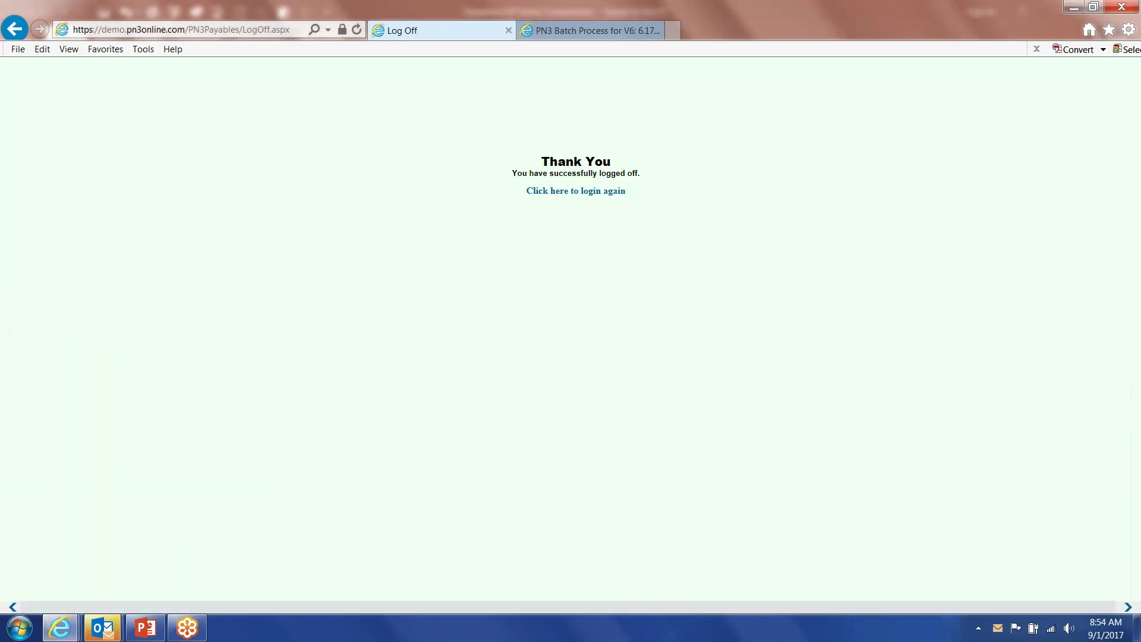
pyautogui.click(579, 191)
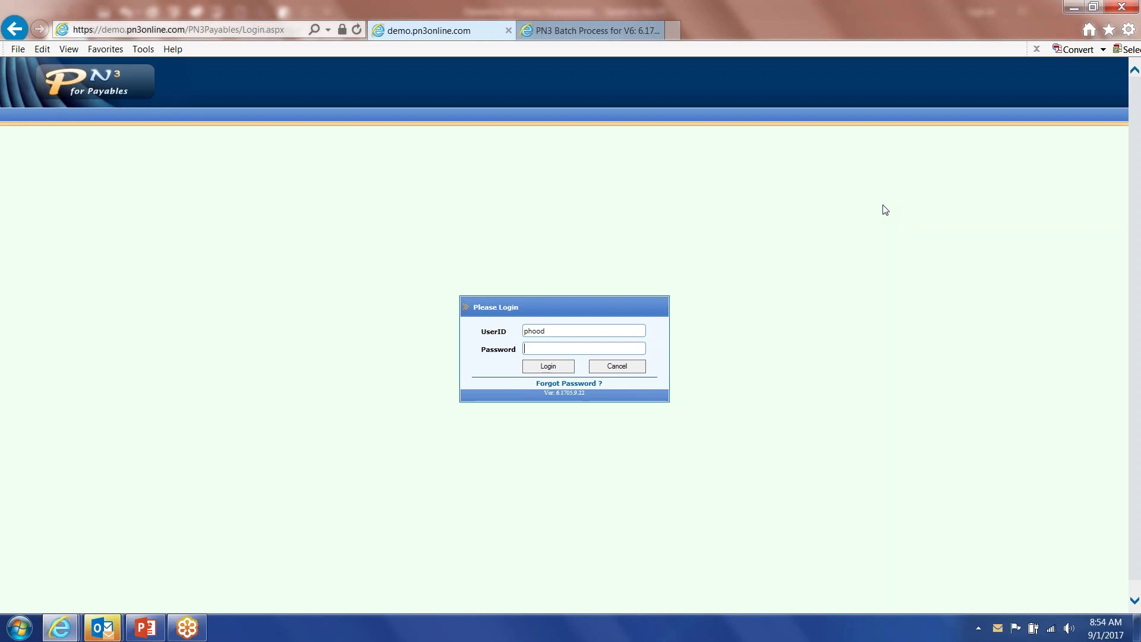
pyautogui.write('•••••')
pyautogui.press('Return')
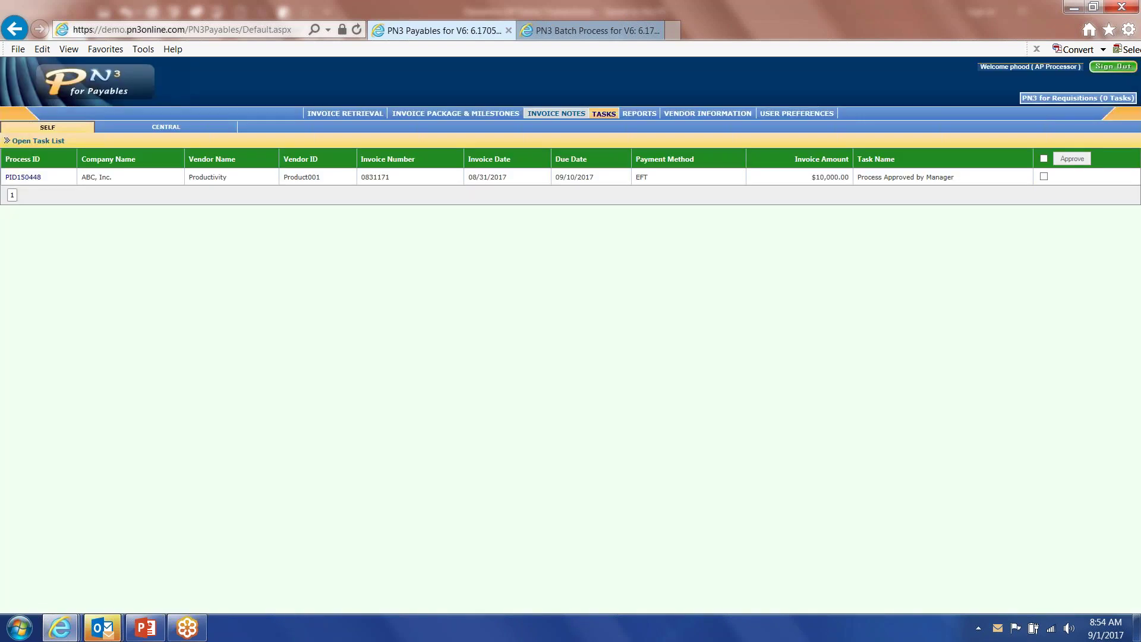
# Open the Reports page and view the Report Name list without choosing a report.
pyautogui.click(634, 115)
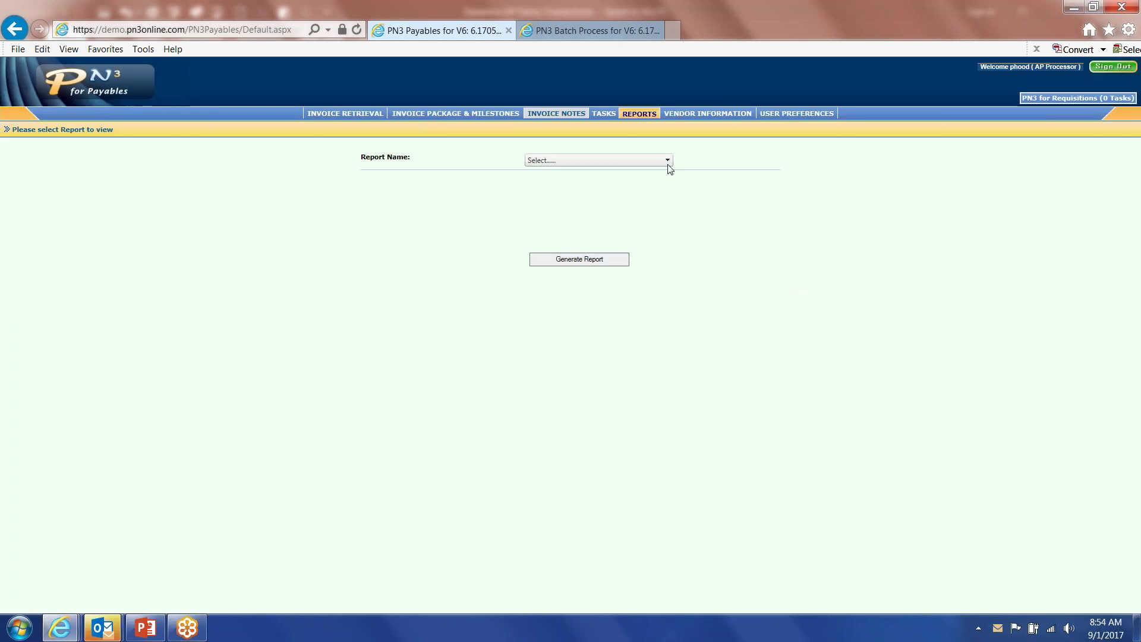
pyautogui.click(667, 161)
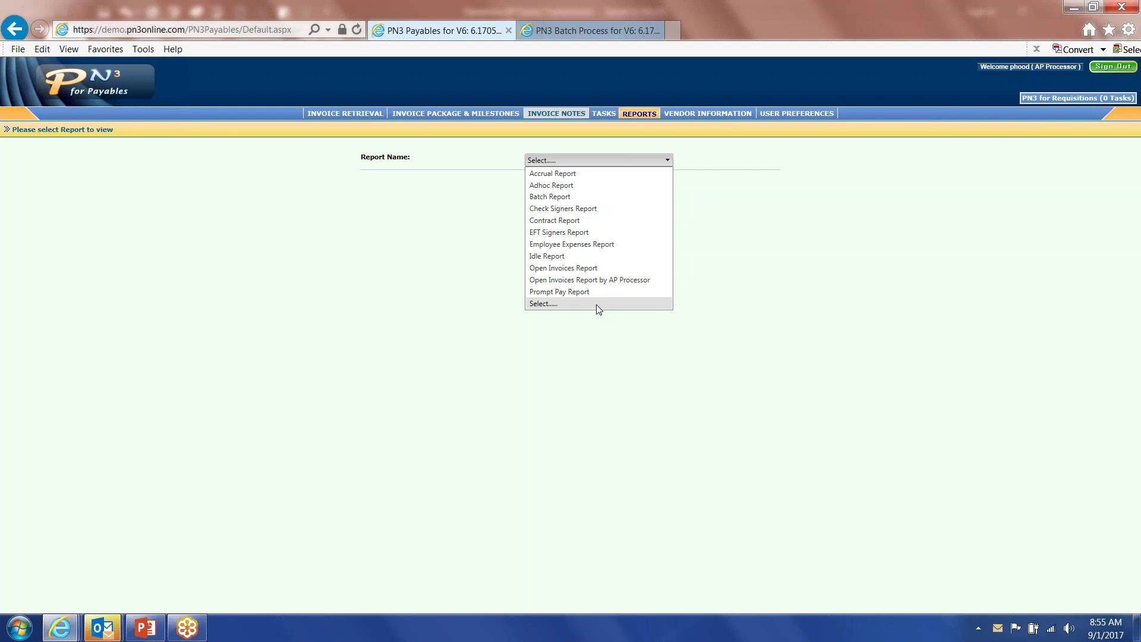
pyautogui.click(837, 253)
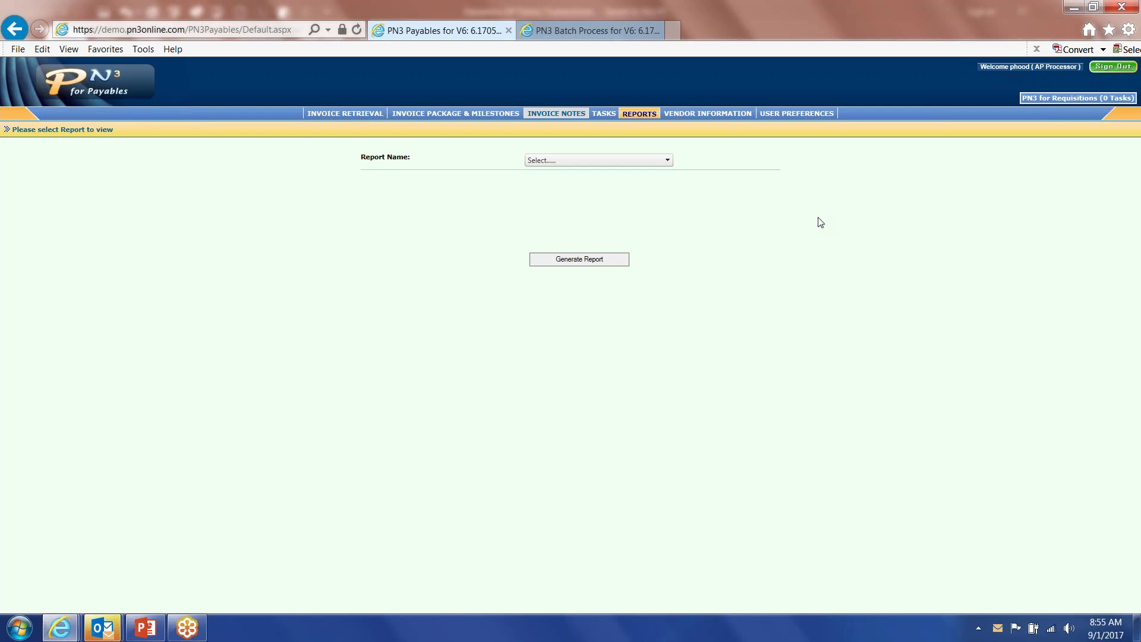
pyautogui.click(752, 14)
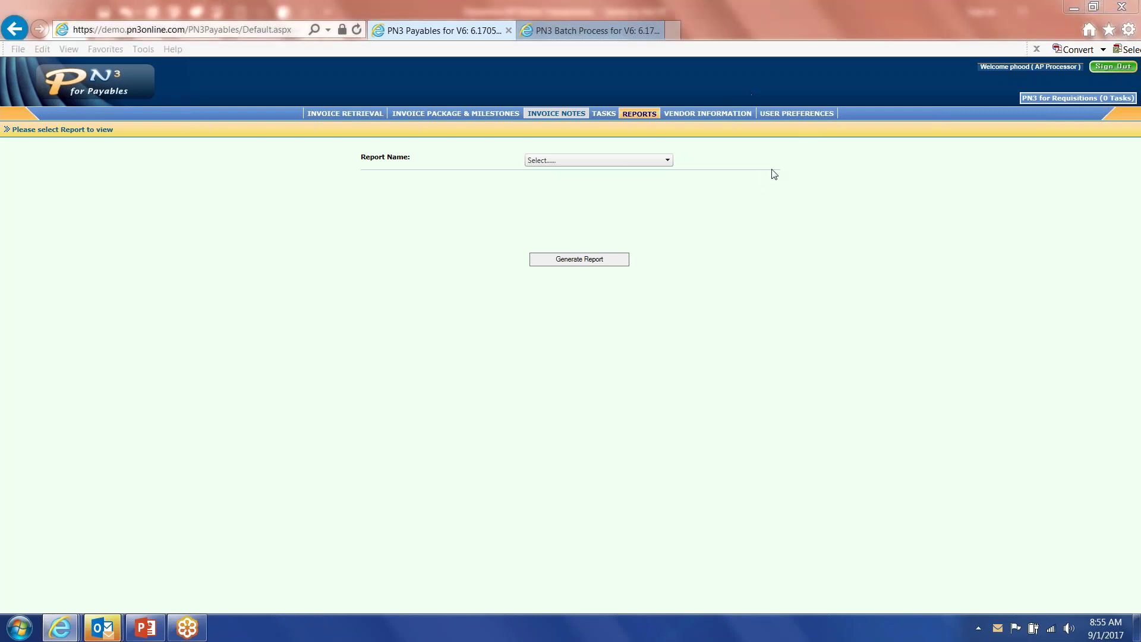